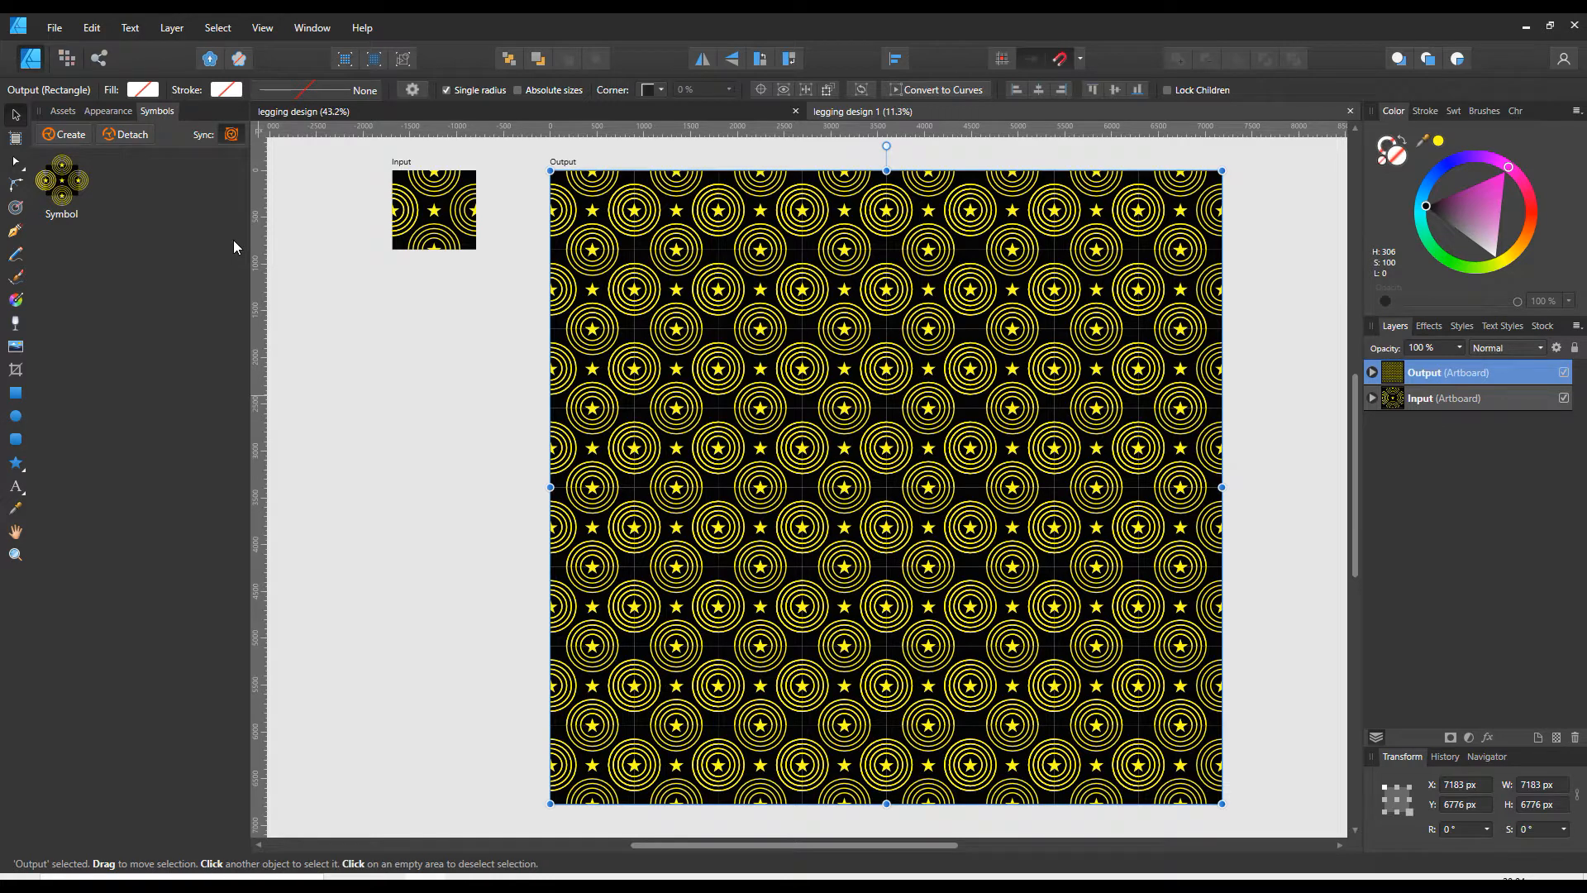
- Switch to the browser with the Teespring leggings size search and copy the recommended width, 7183
left_click(582, 110)
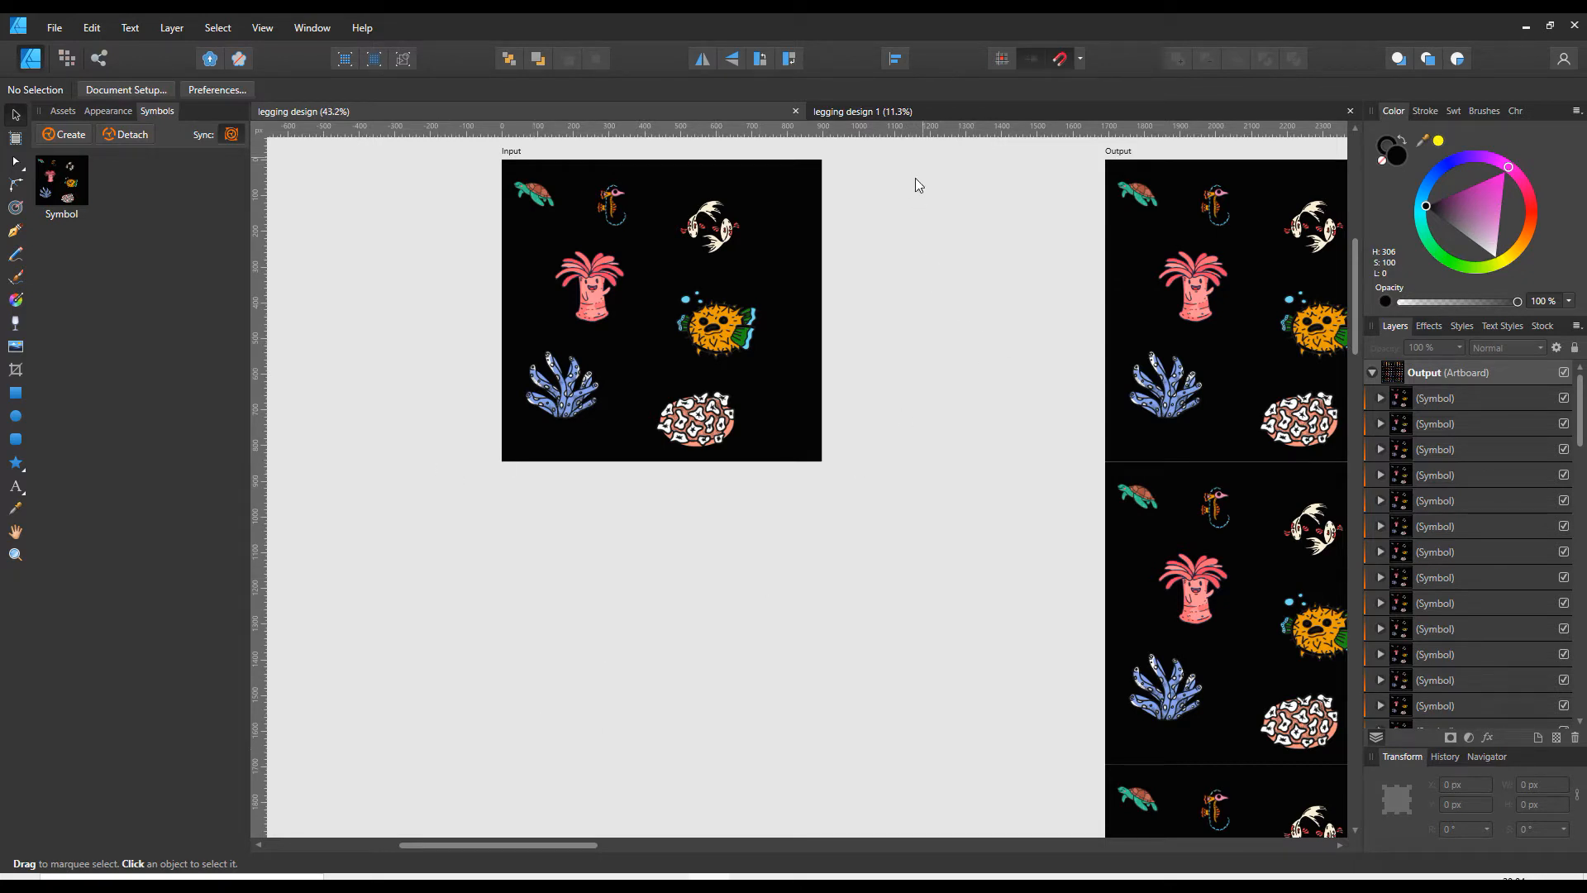
left_click(588, 883)
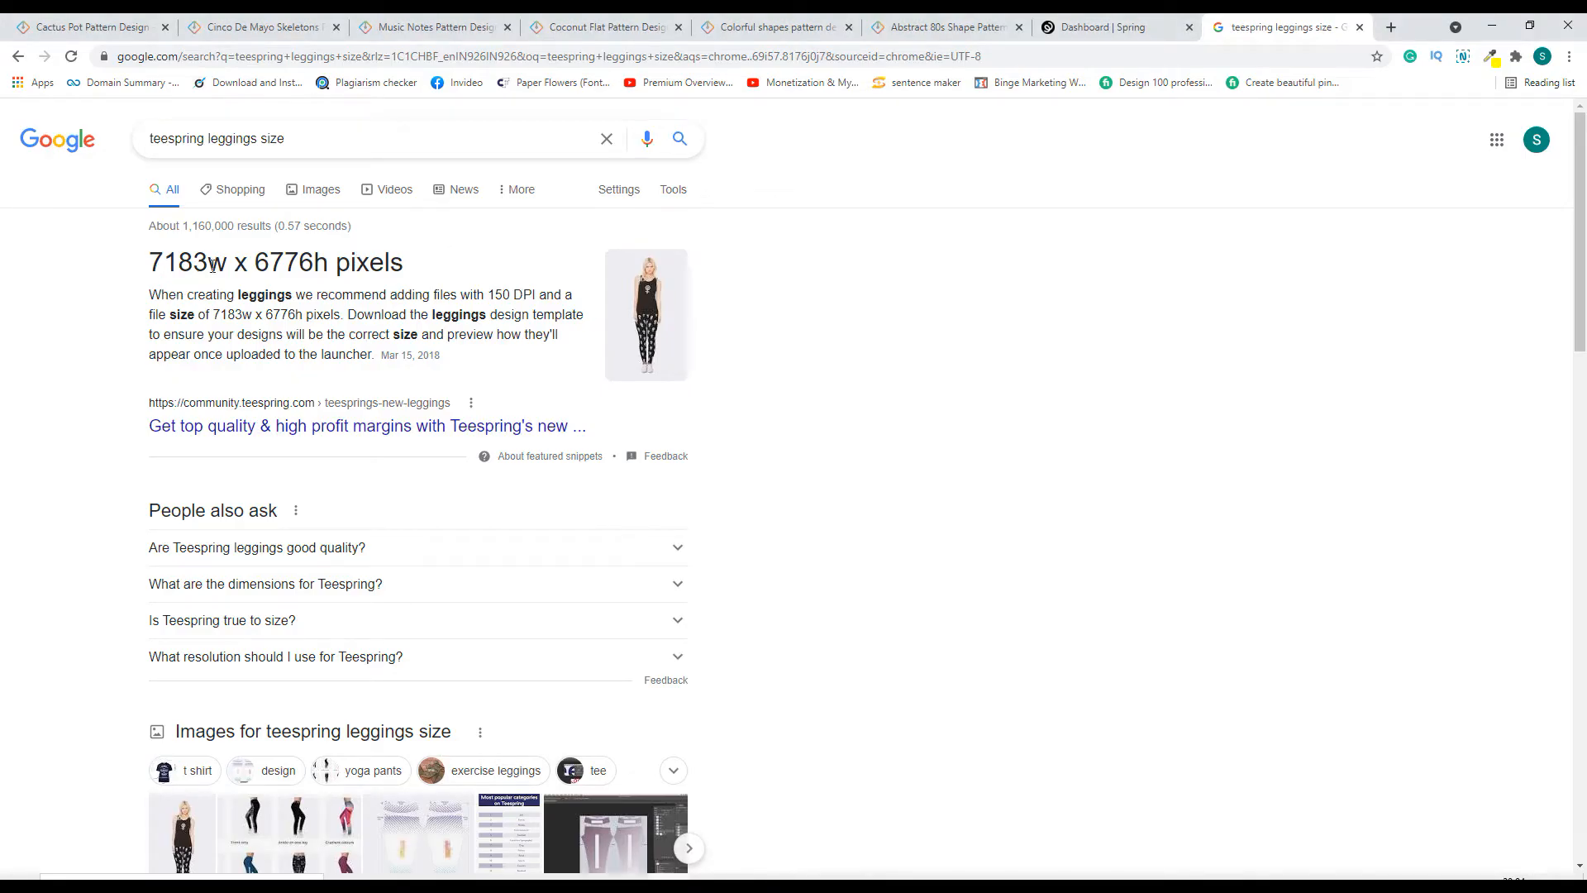
left_click_drag(205, 260, 155, 260)
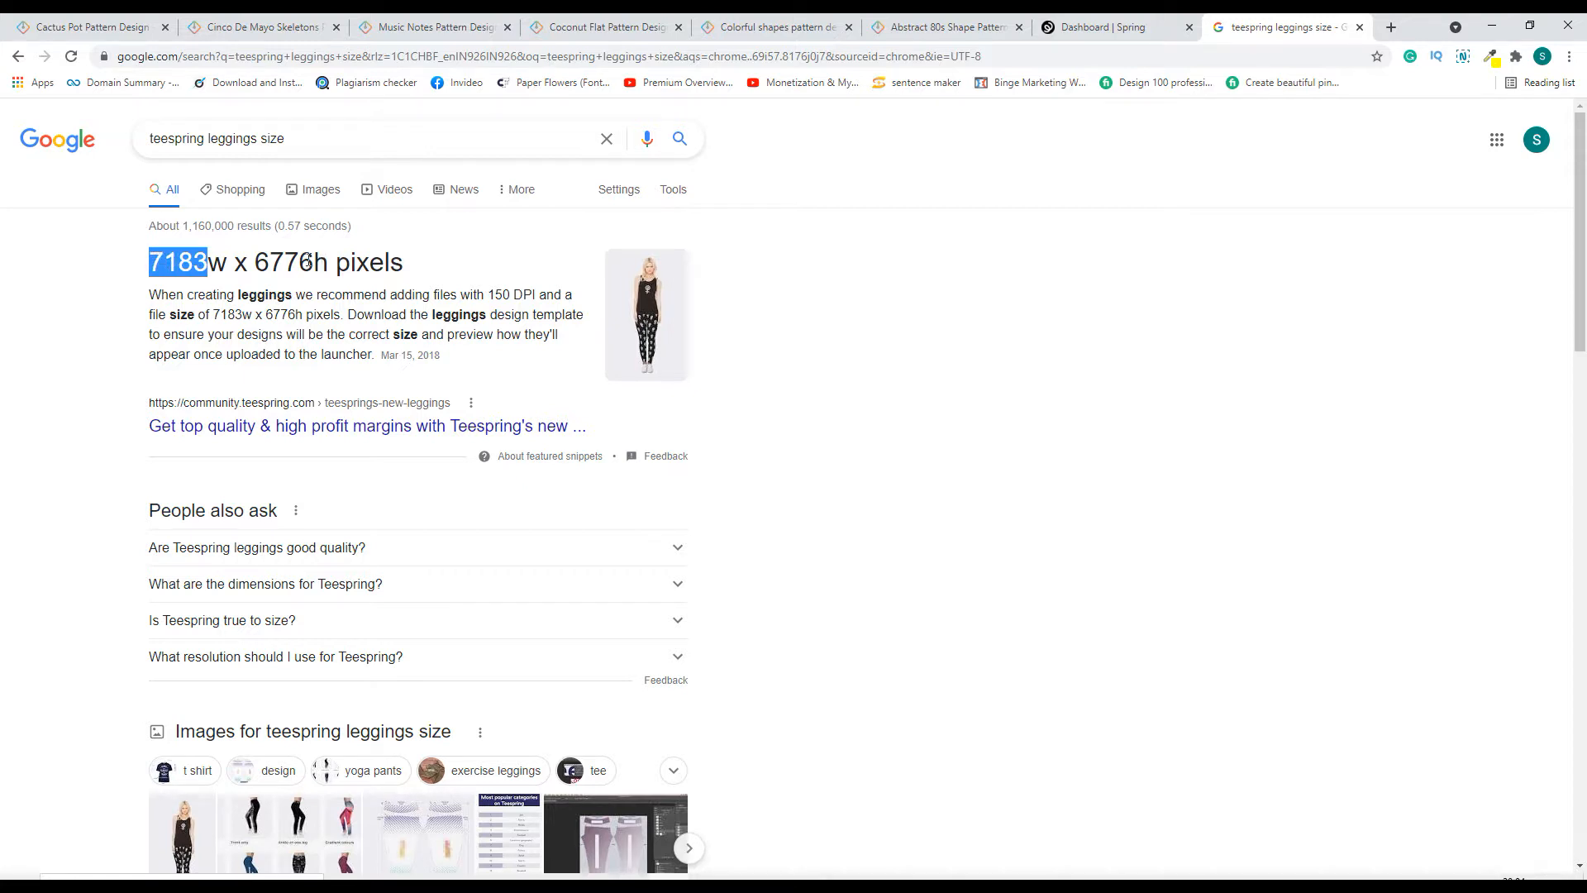
left_click_drag(314, 262, 256, 262)
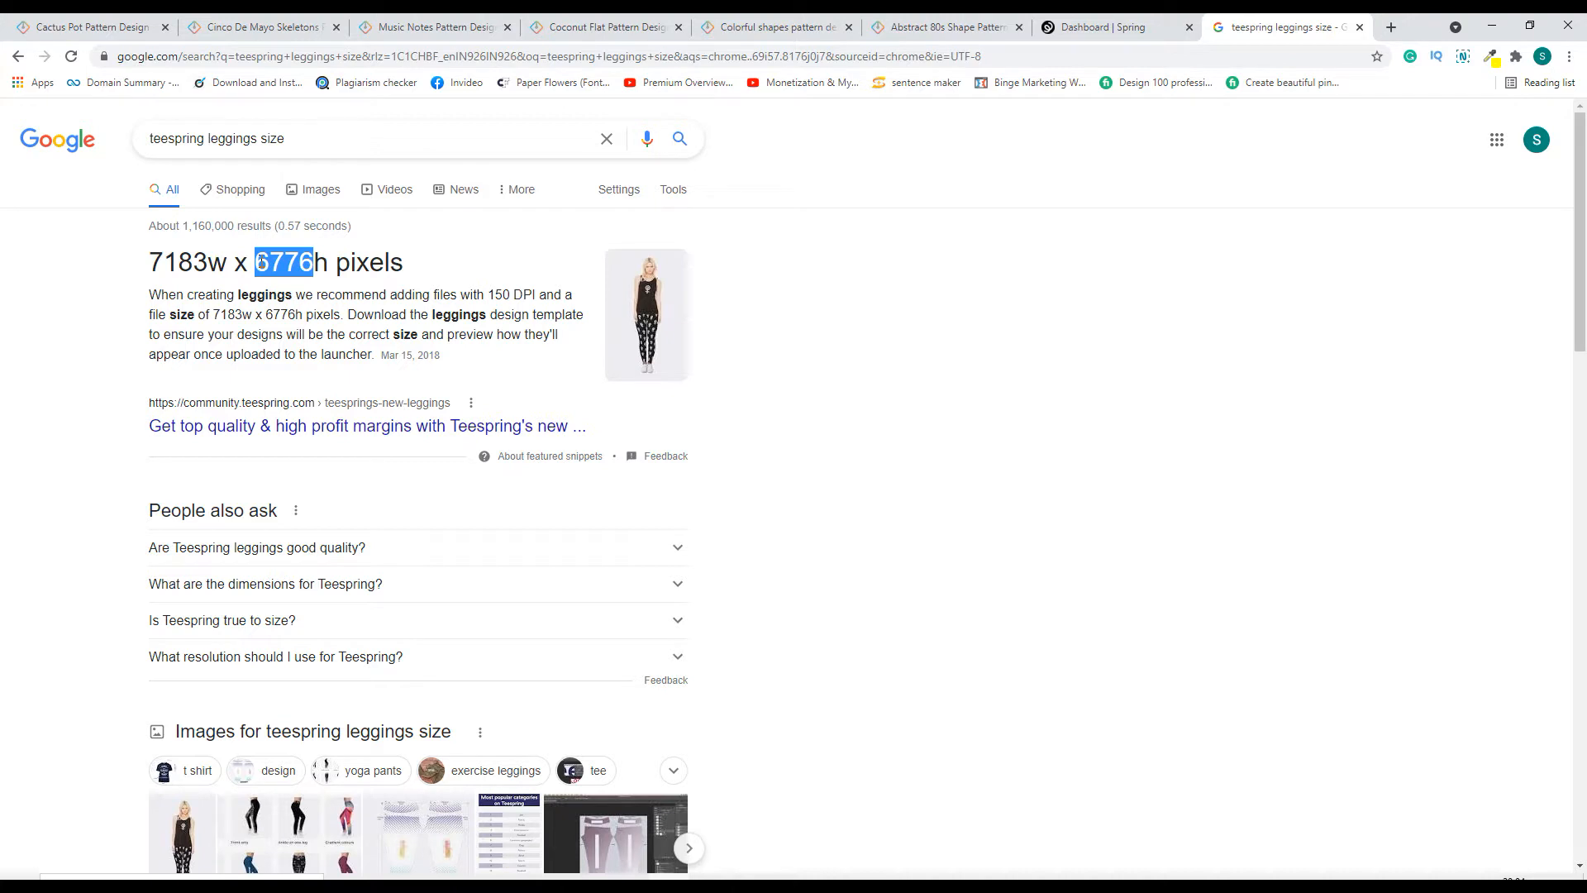
left_click_drag(206, 261, 156, 260)
key("ctrl+c")
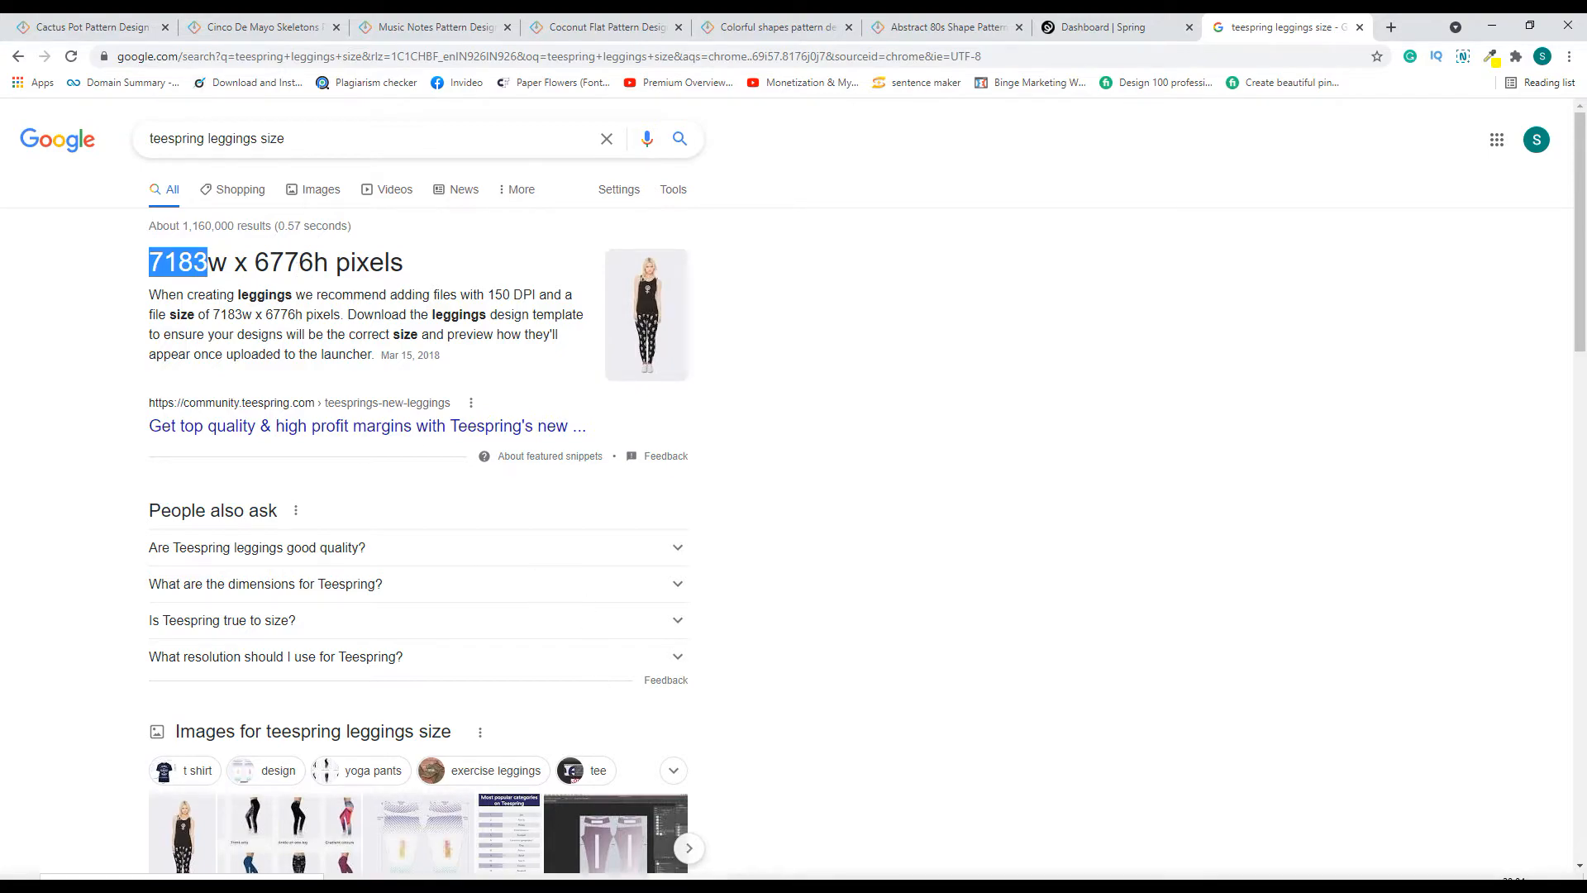
- Switch back to Affinity Designer and create a new document 7183 px wide and 6776 px high, copying the height from the web page
left_click(711, 885)
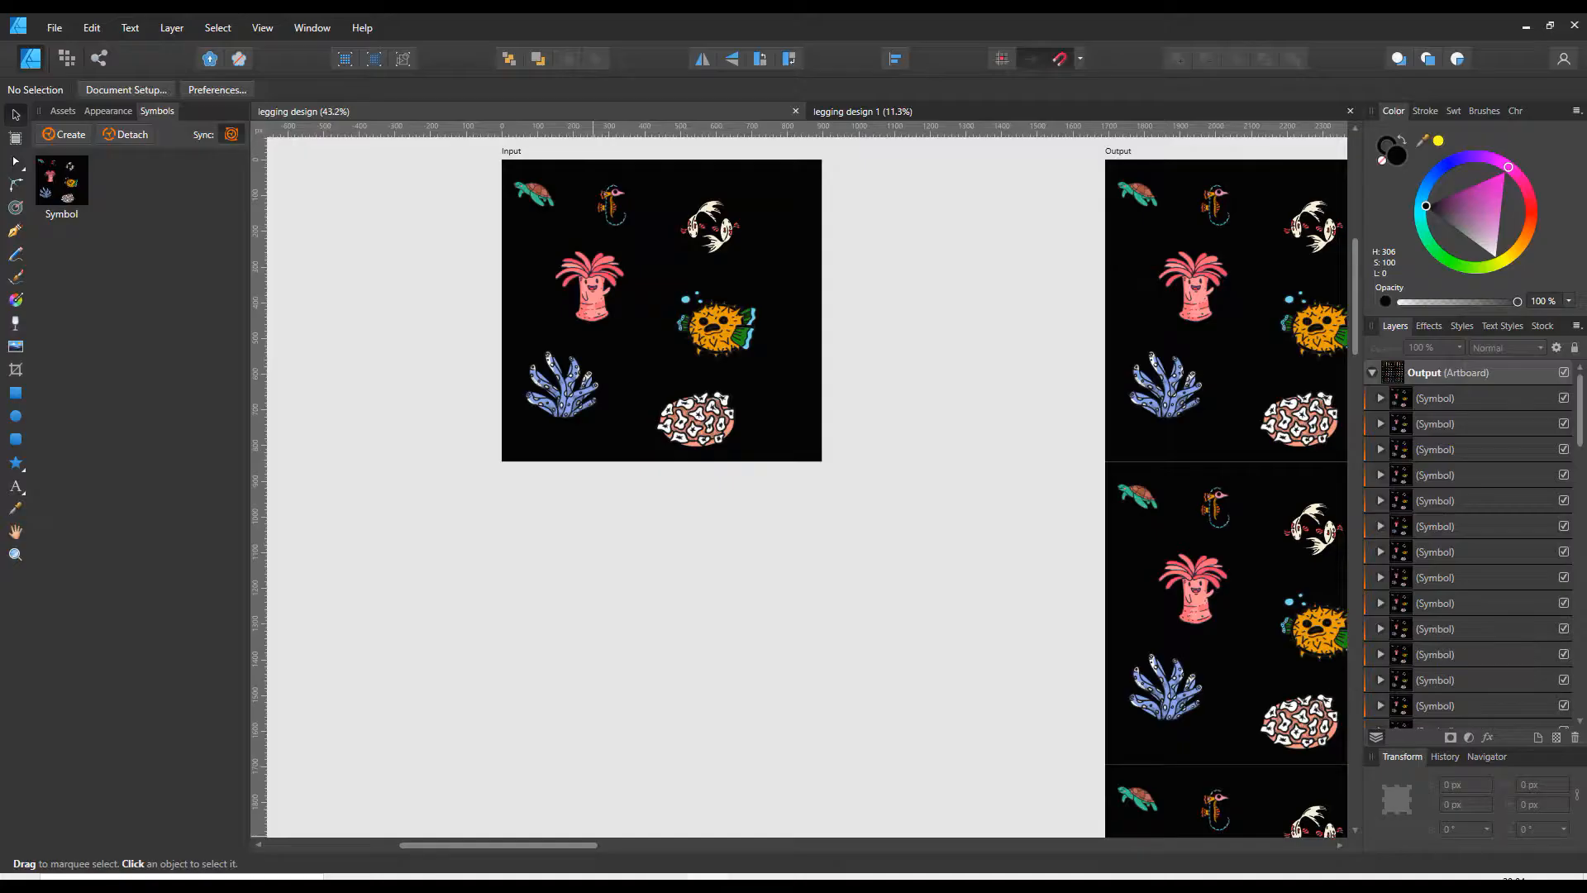
left_click(54, 27)
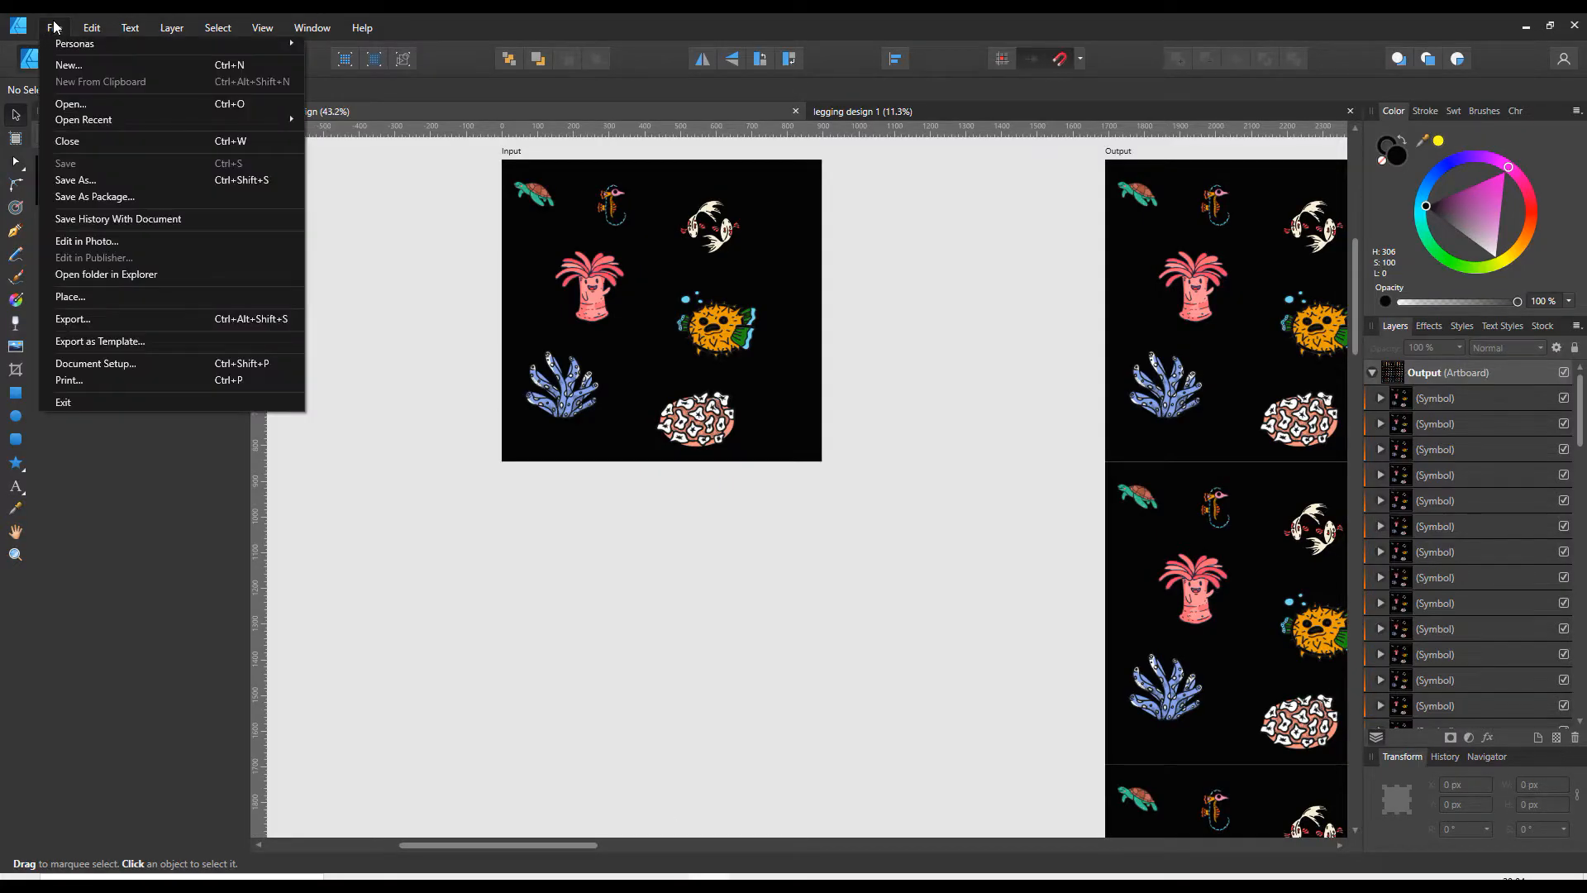
left_click(66, 64)
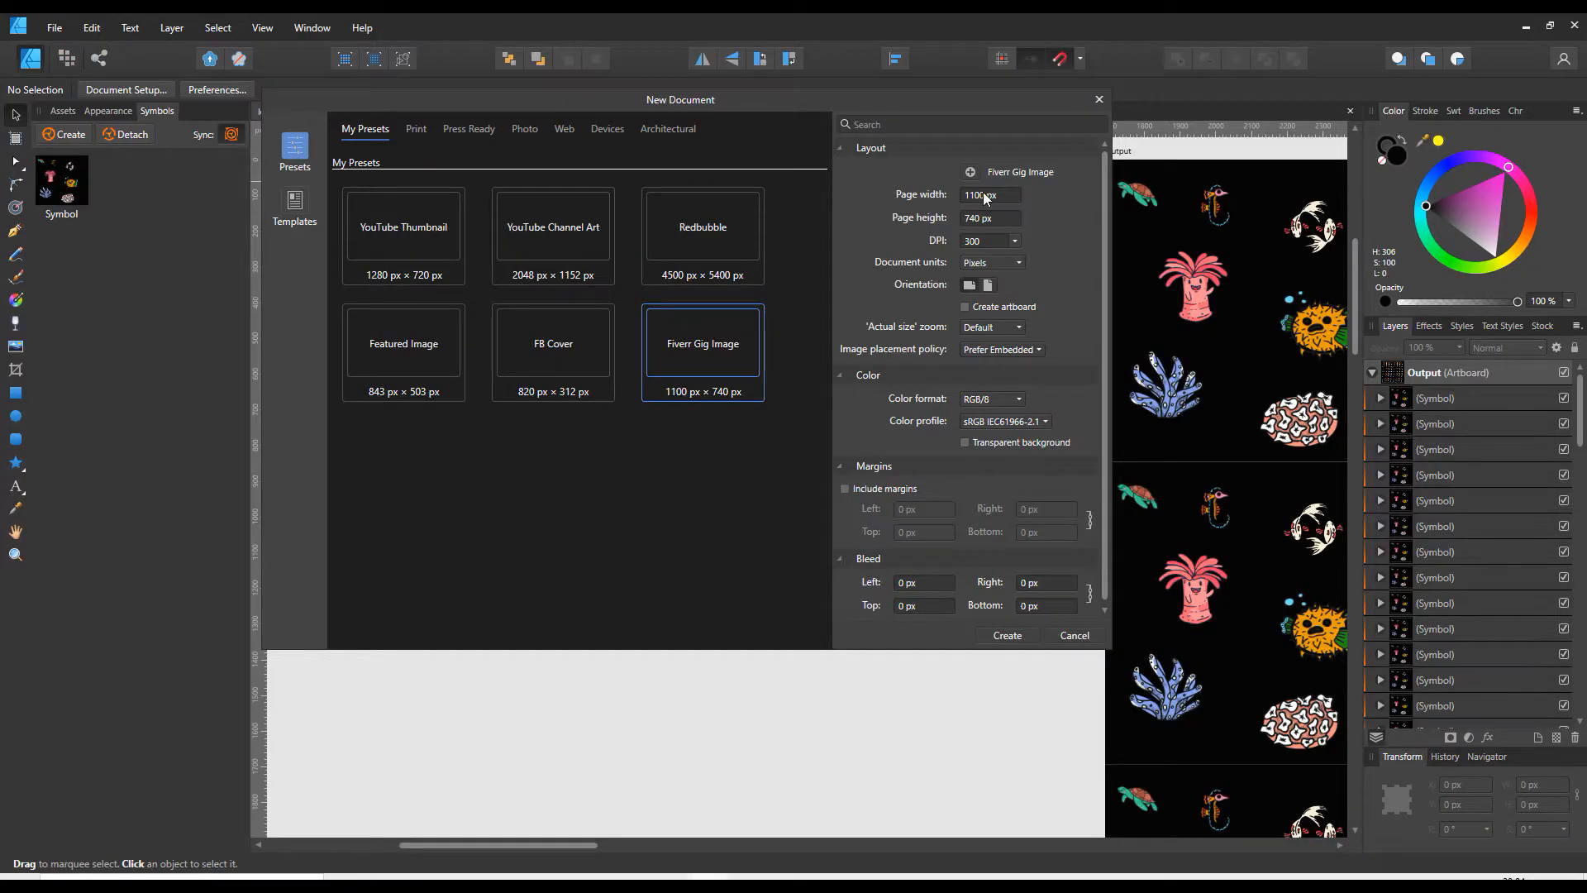
left_click(982, 195)
key("ctrl+v")
left_click(986, 217)
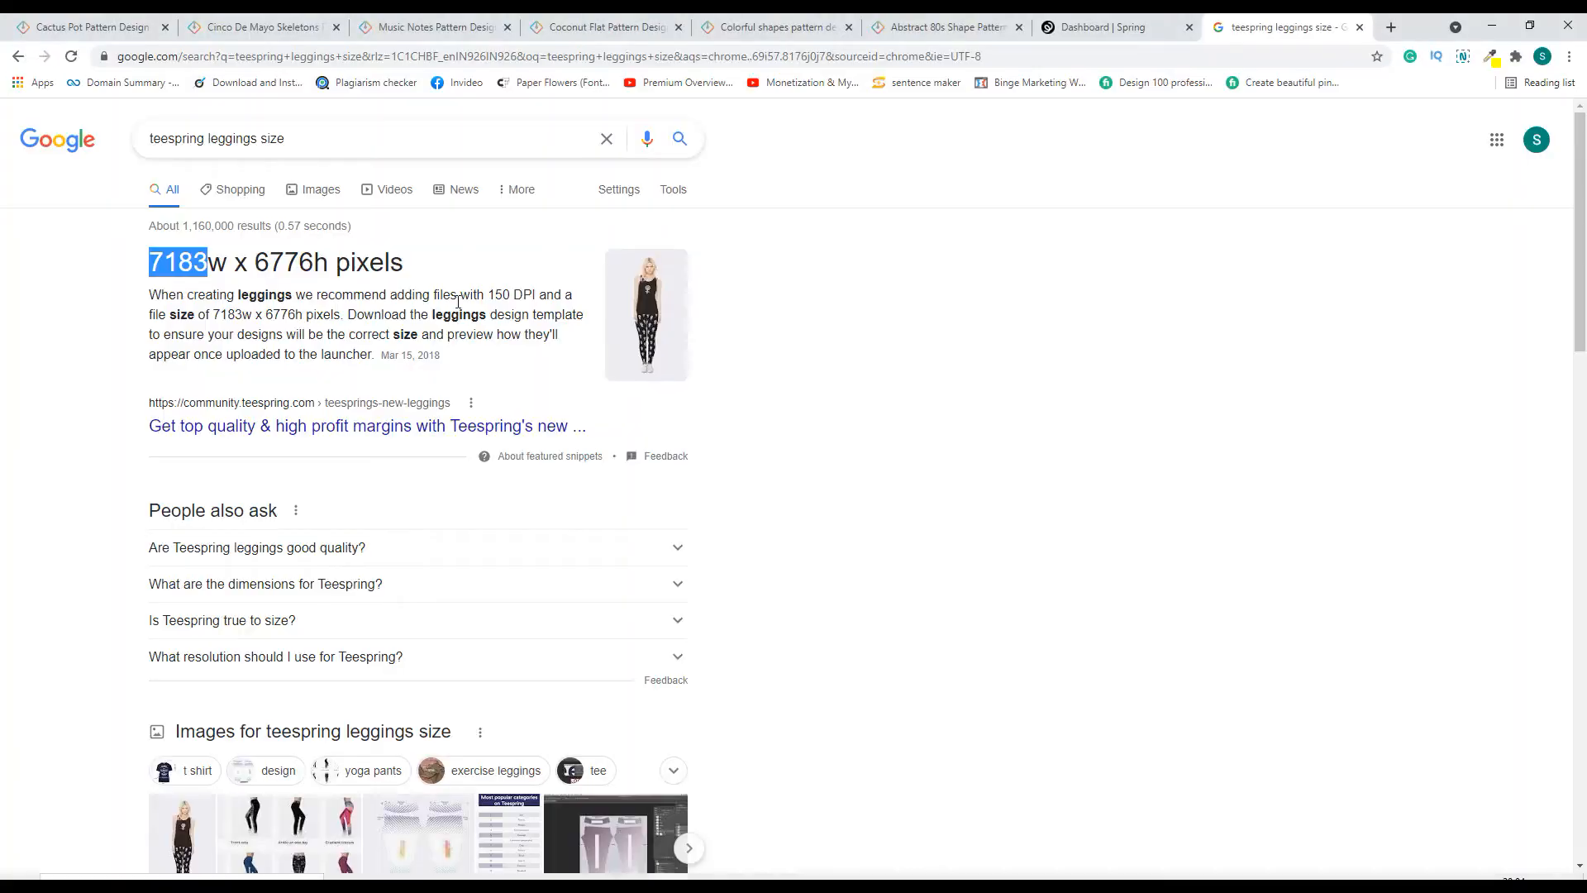
left_click_drag(315, 263, 262, 259)
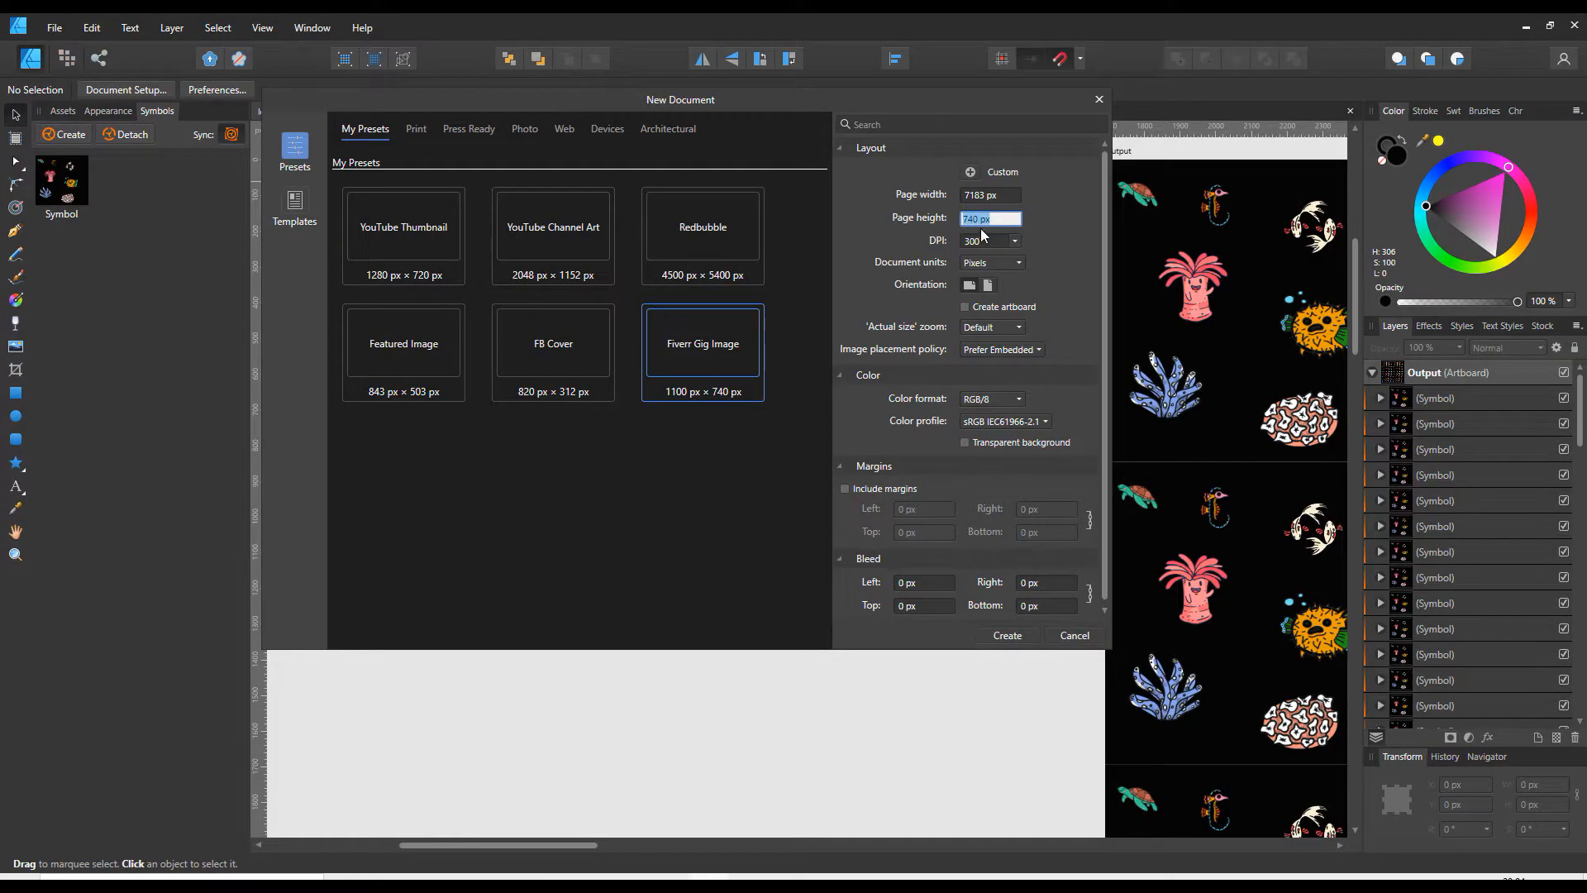
type("6776")
key("shift+Tab")
left_click(996, 634)
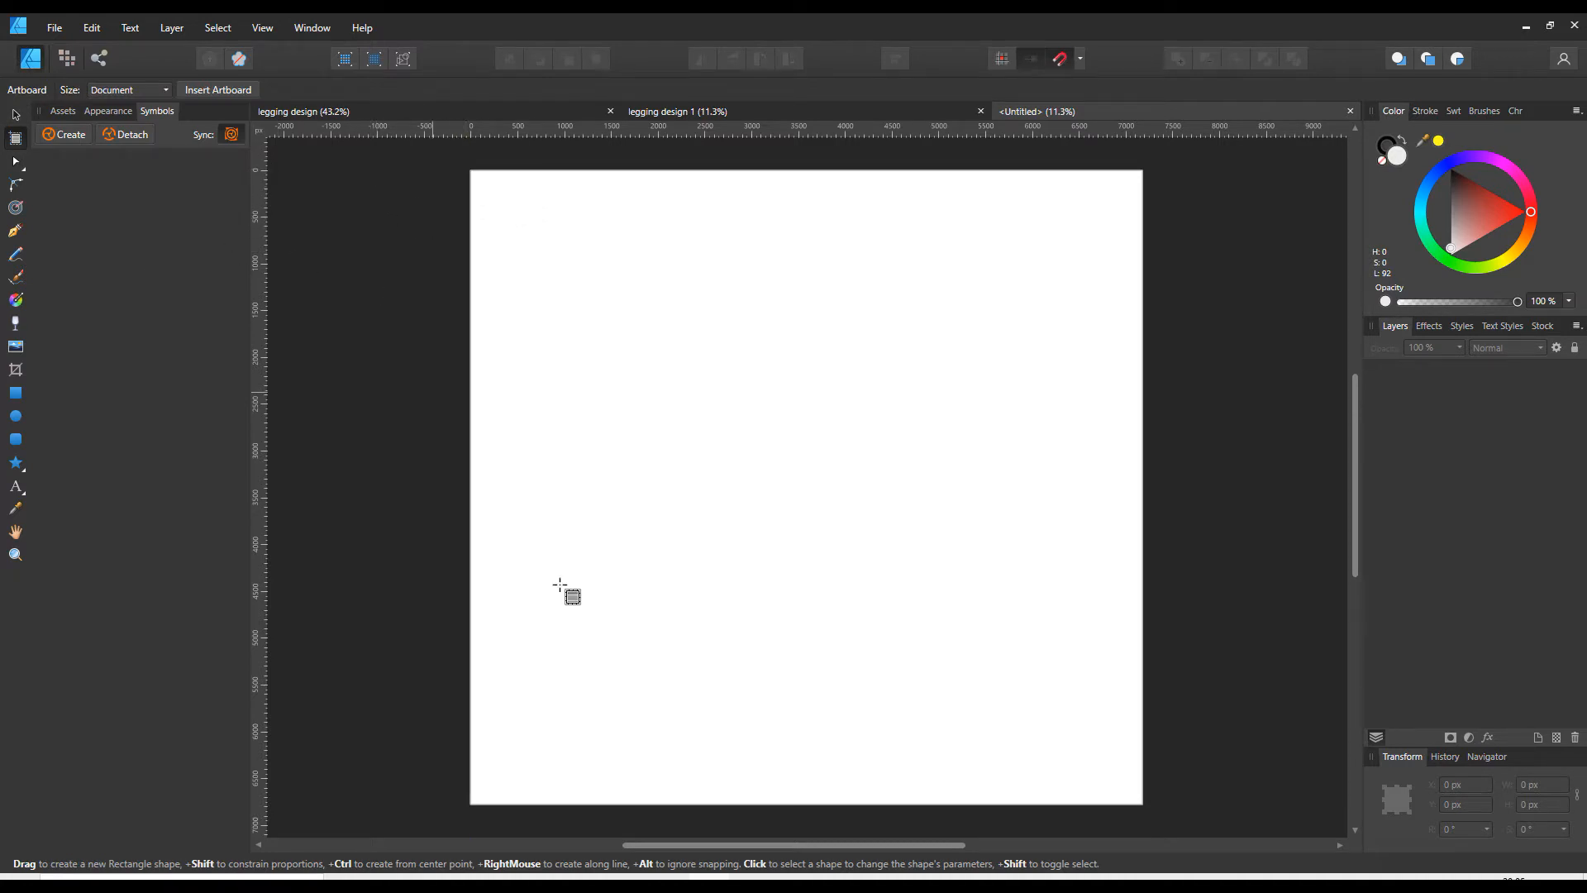
- Draw an artboard about 3920 × 3780 px and set its width to 7183 px, copied from the web page
left_click_drag(668, 845, 440, 845)
left_click_drag(419, 191, 785, 544)
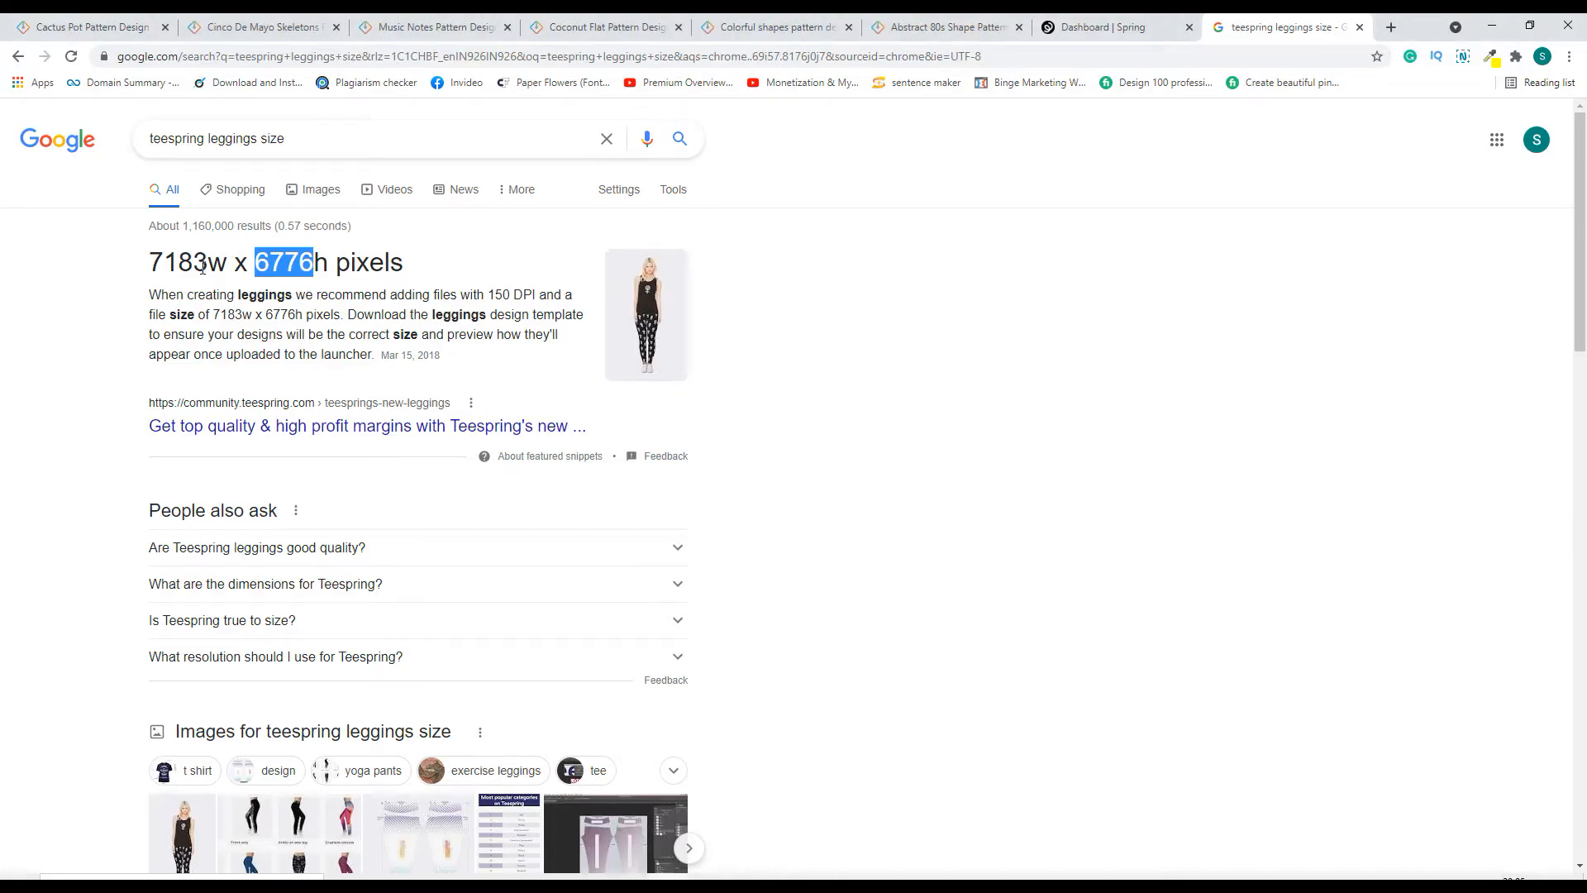
left_click_drag(208, 265, 154, 265)
key("alt+Tab")
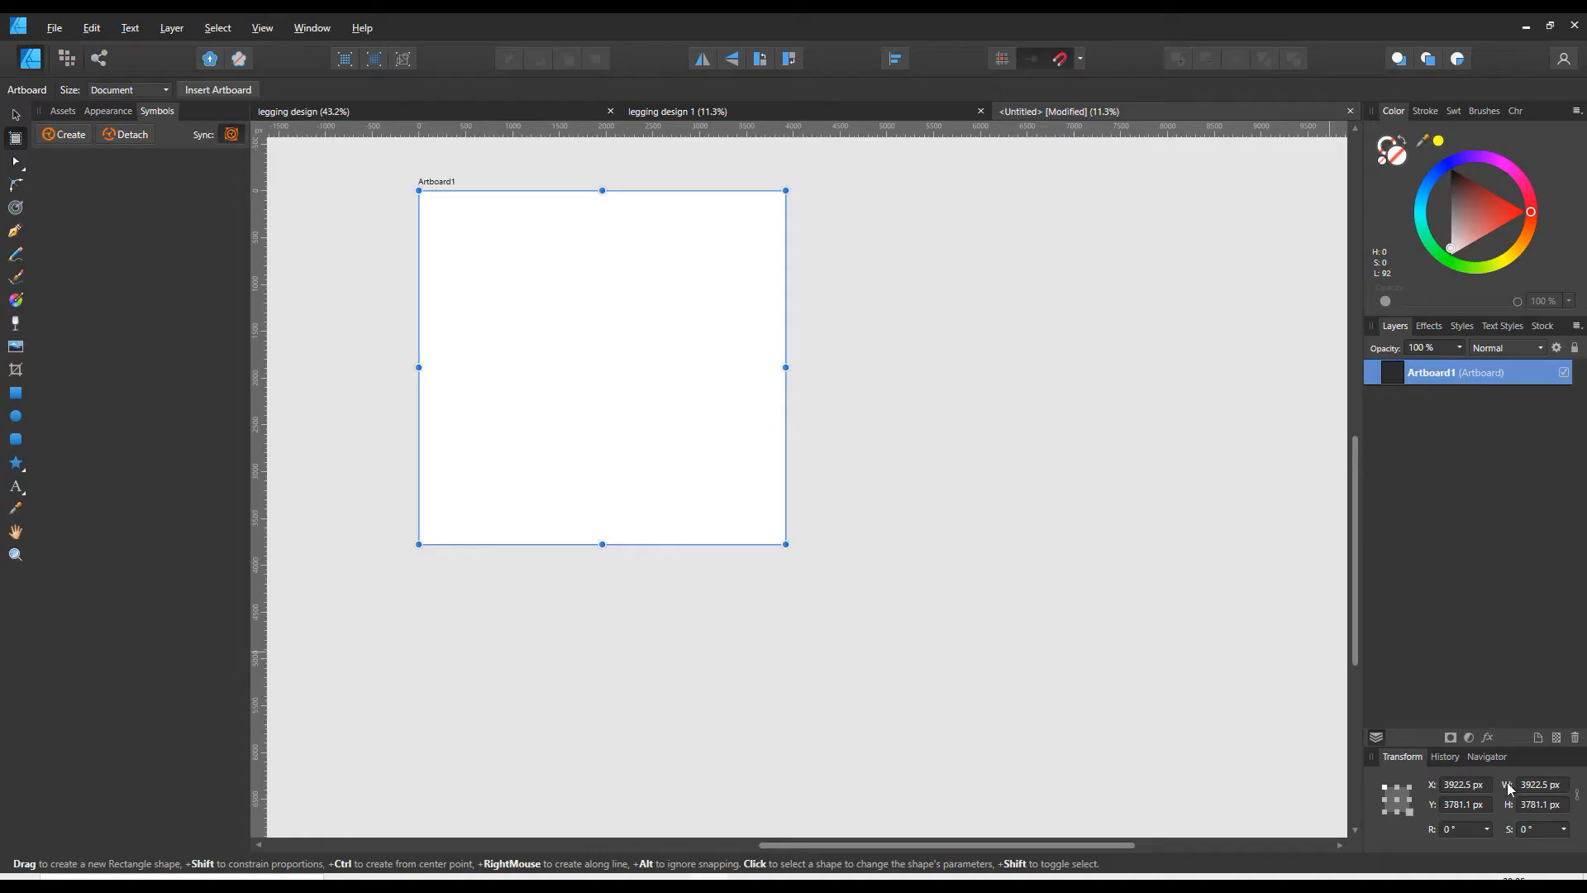
left_click(1529, 784)
- Set the artboard's height to 6776 px, copied from the web page
key("alt+Tab")
left_click_drag(315, 262, 257, 262)
key("ctrl+c")
key("alt+Tab")
left_click(1551, 805)
key("ctrl+v")
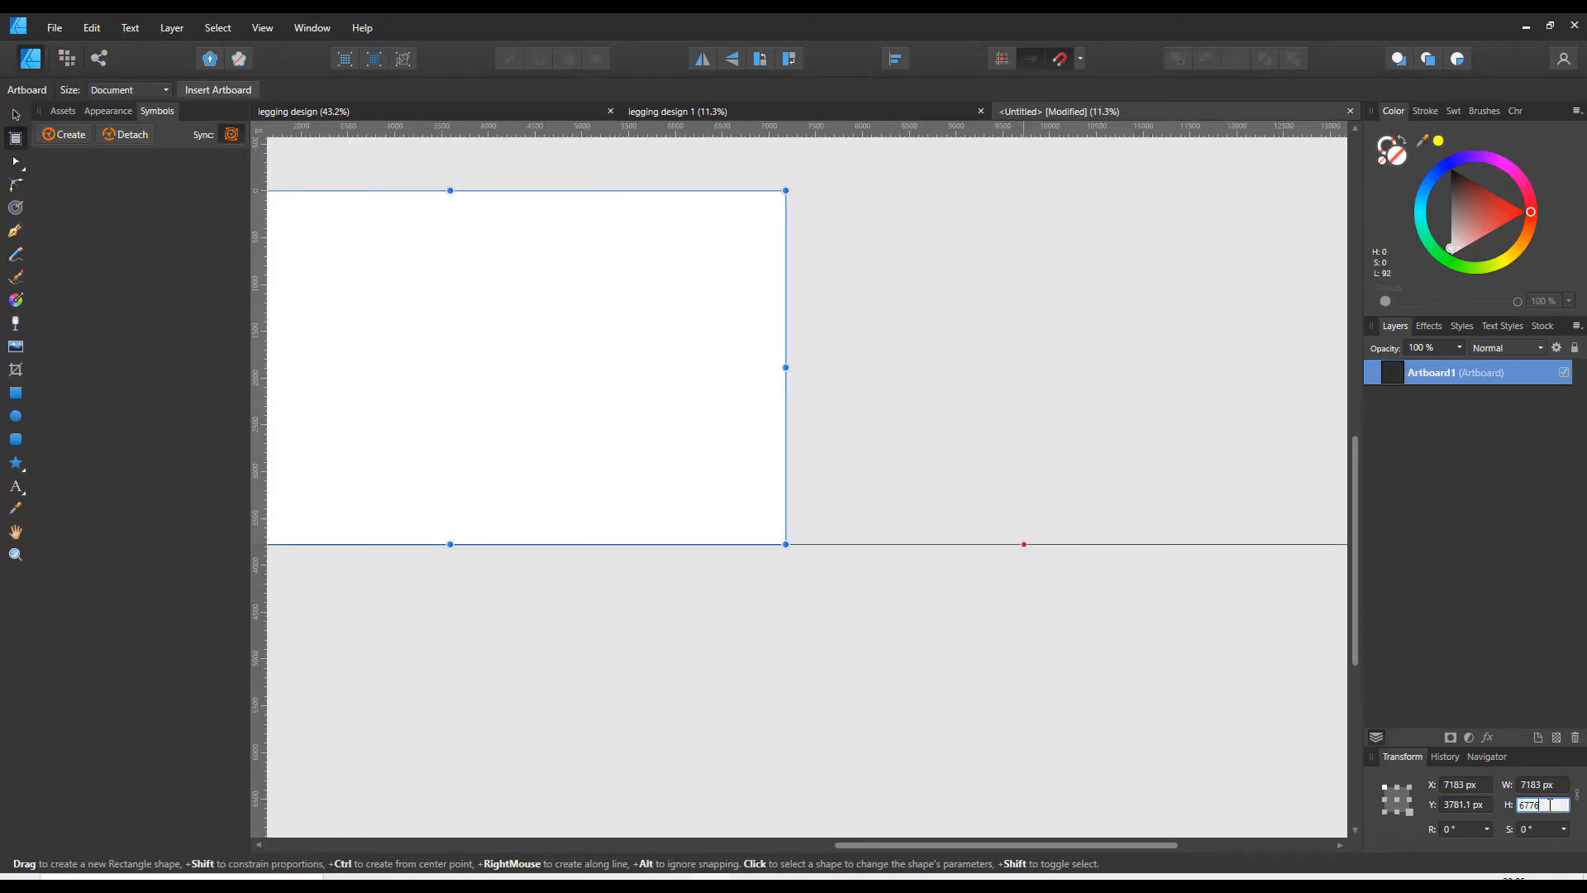
key("Return")
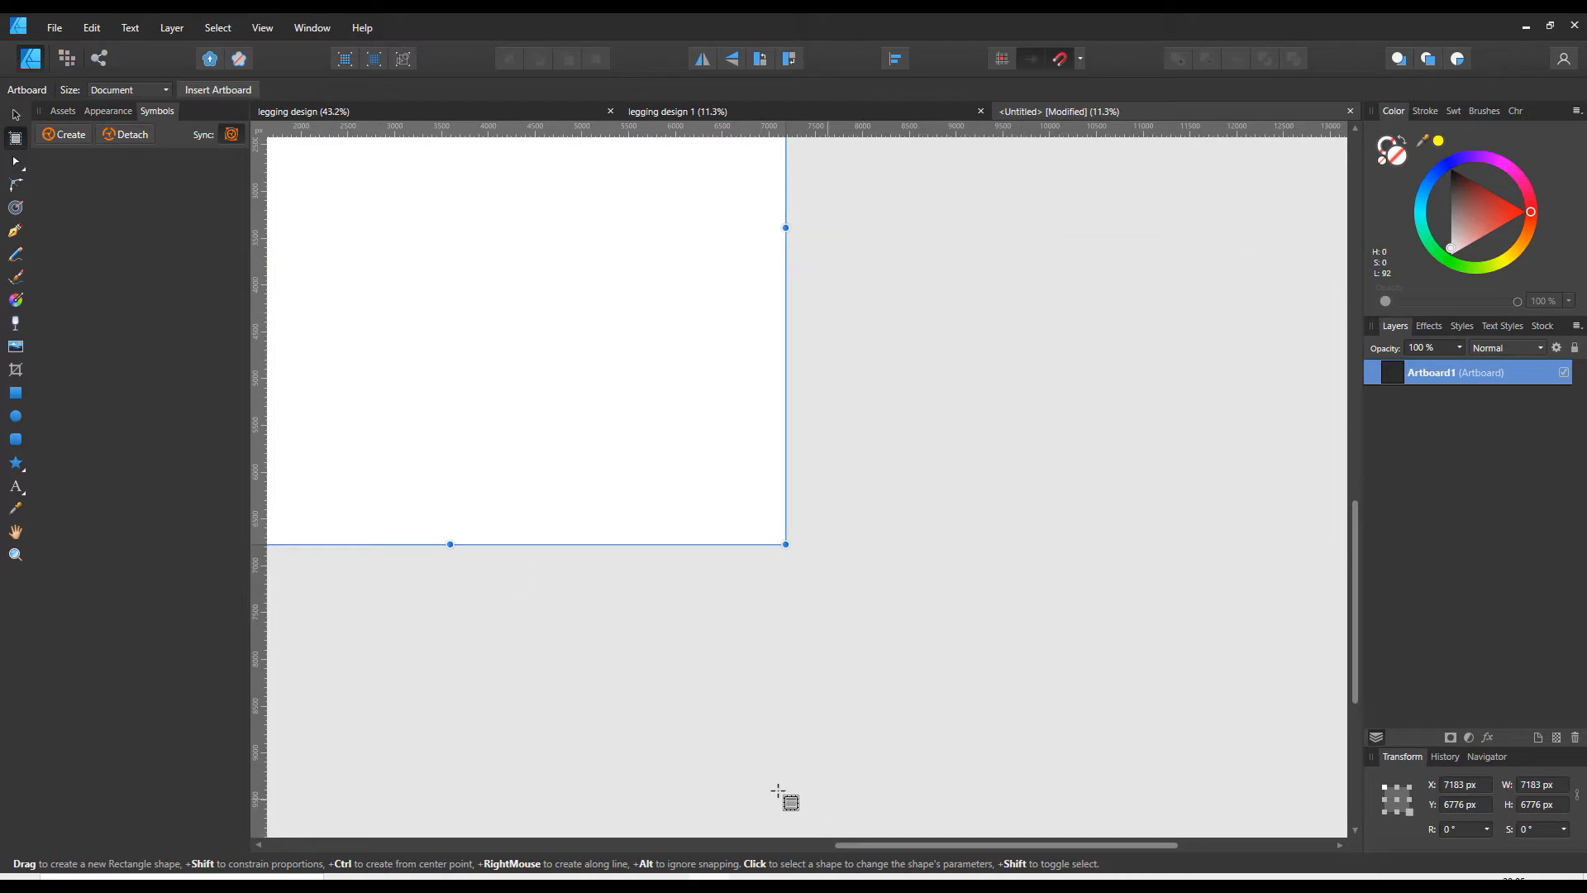
- Examine the whole new artboard and compare it with the input and output artboards in the existing legging designs
left_click(16, 115)
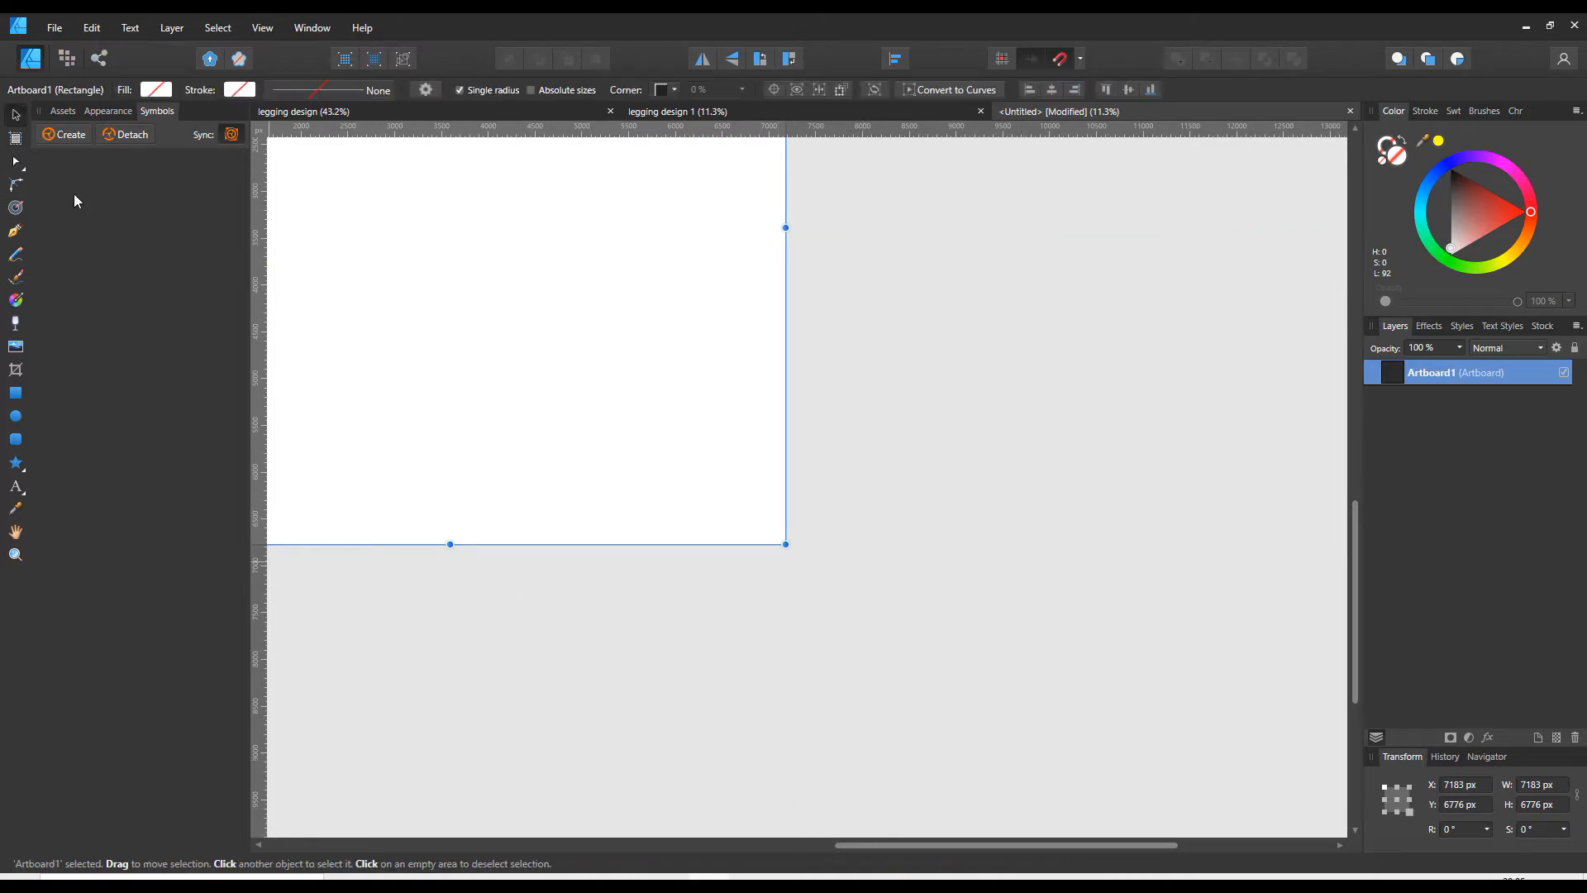
left_click_drag(852, 845, 552, 844)
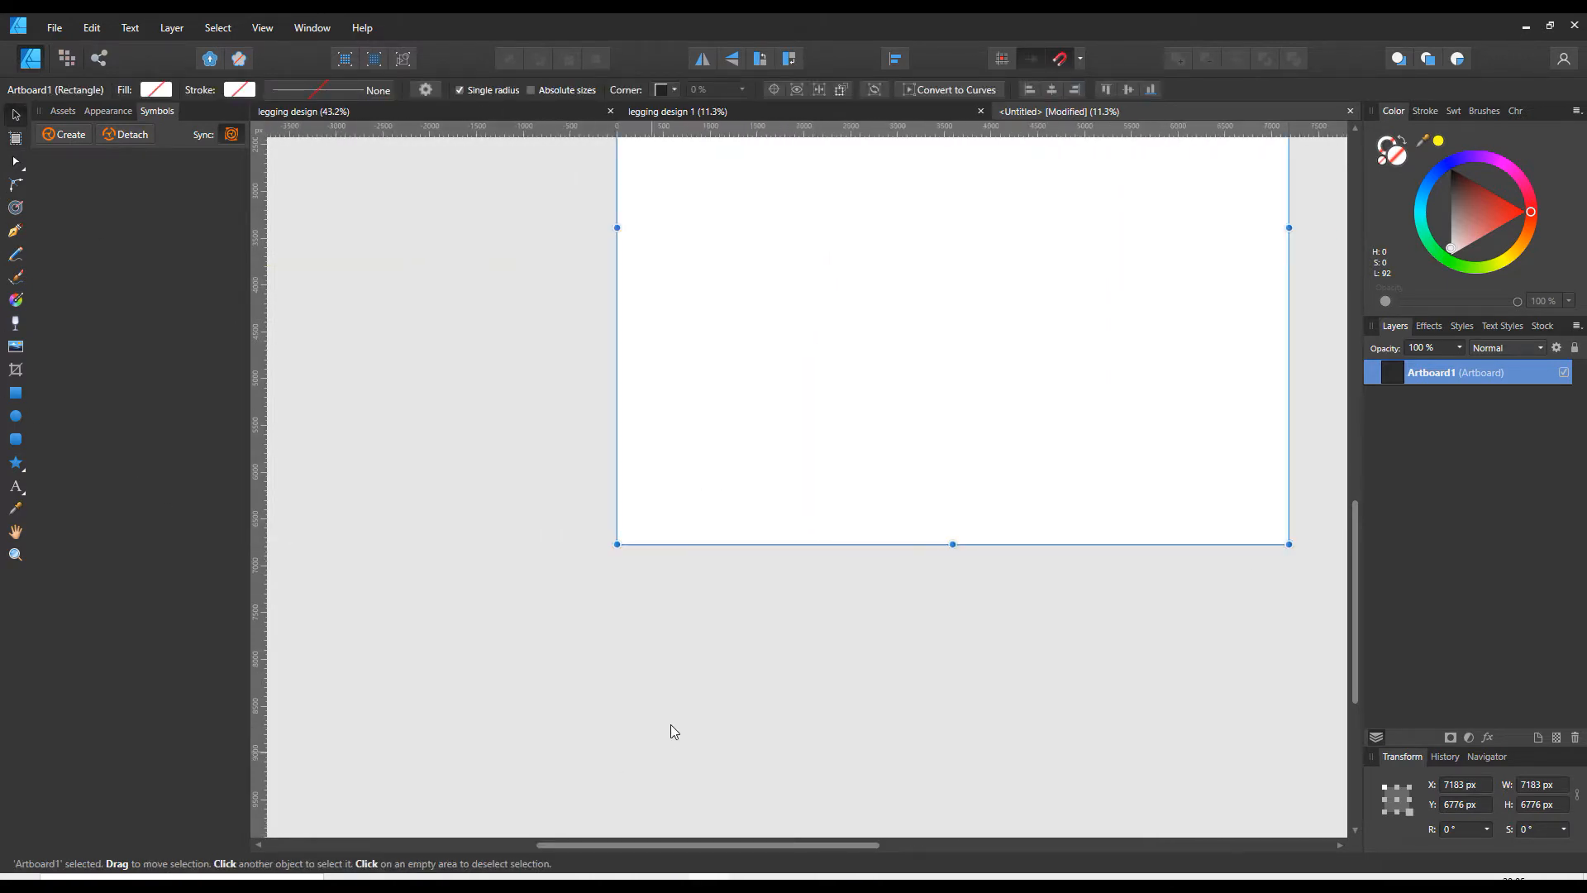
scroll(672, 722, "up", 2)
scroll(672, 721, "up", 3)
scroll(672, 721, "up", 3)
scroll(672, 721, "down", 4)
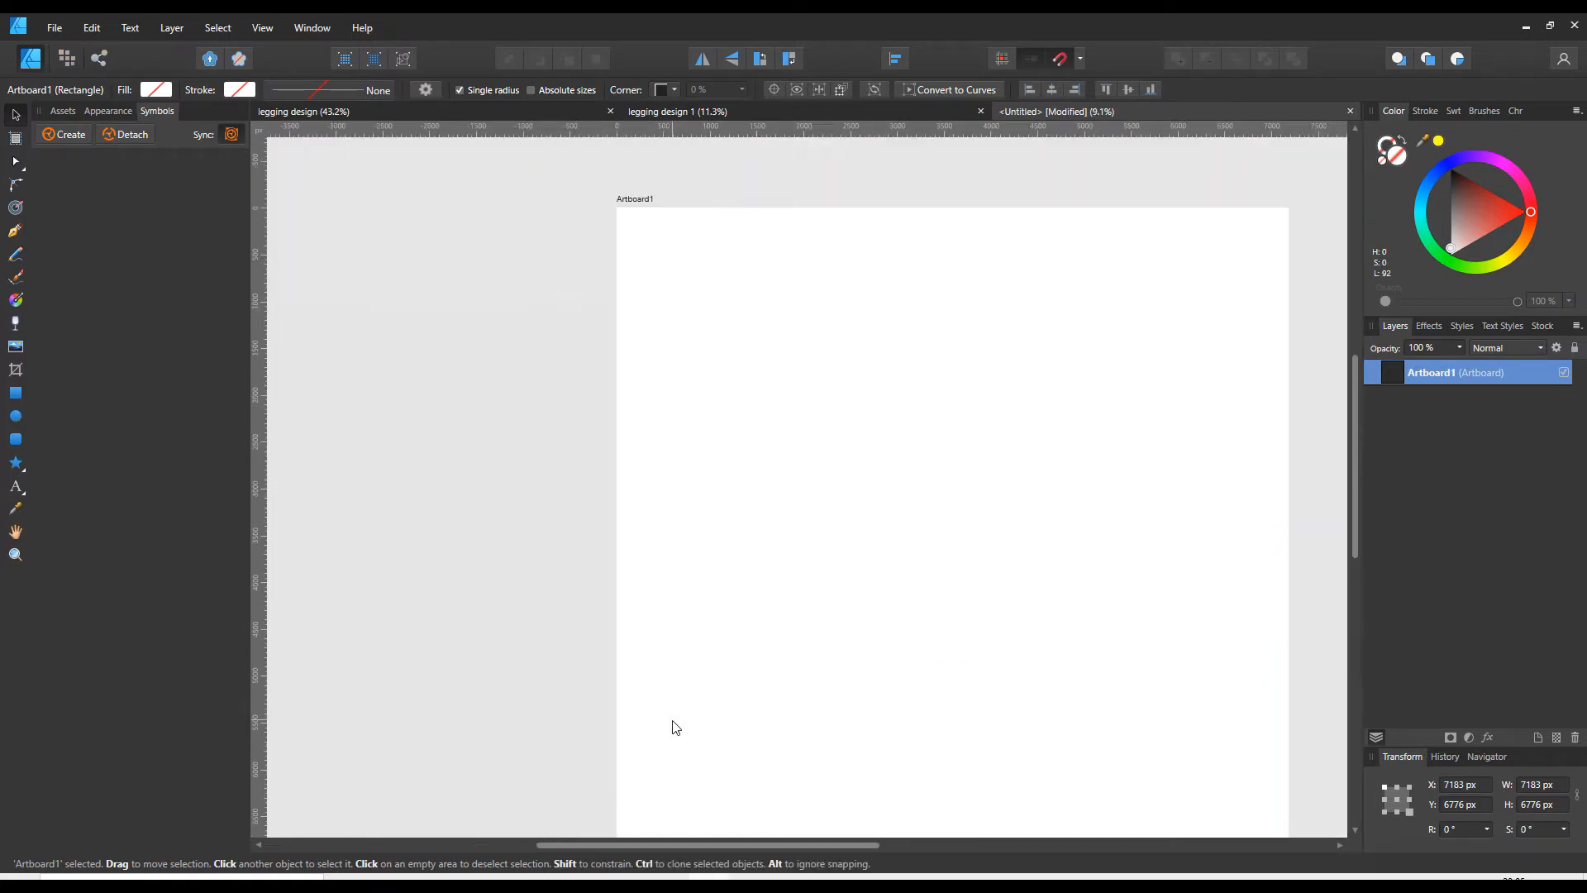
scroll(672, 727, "down", 1)
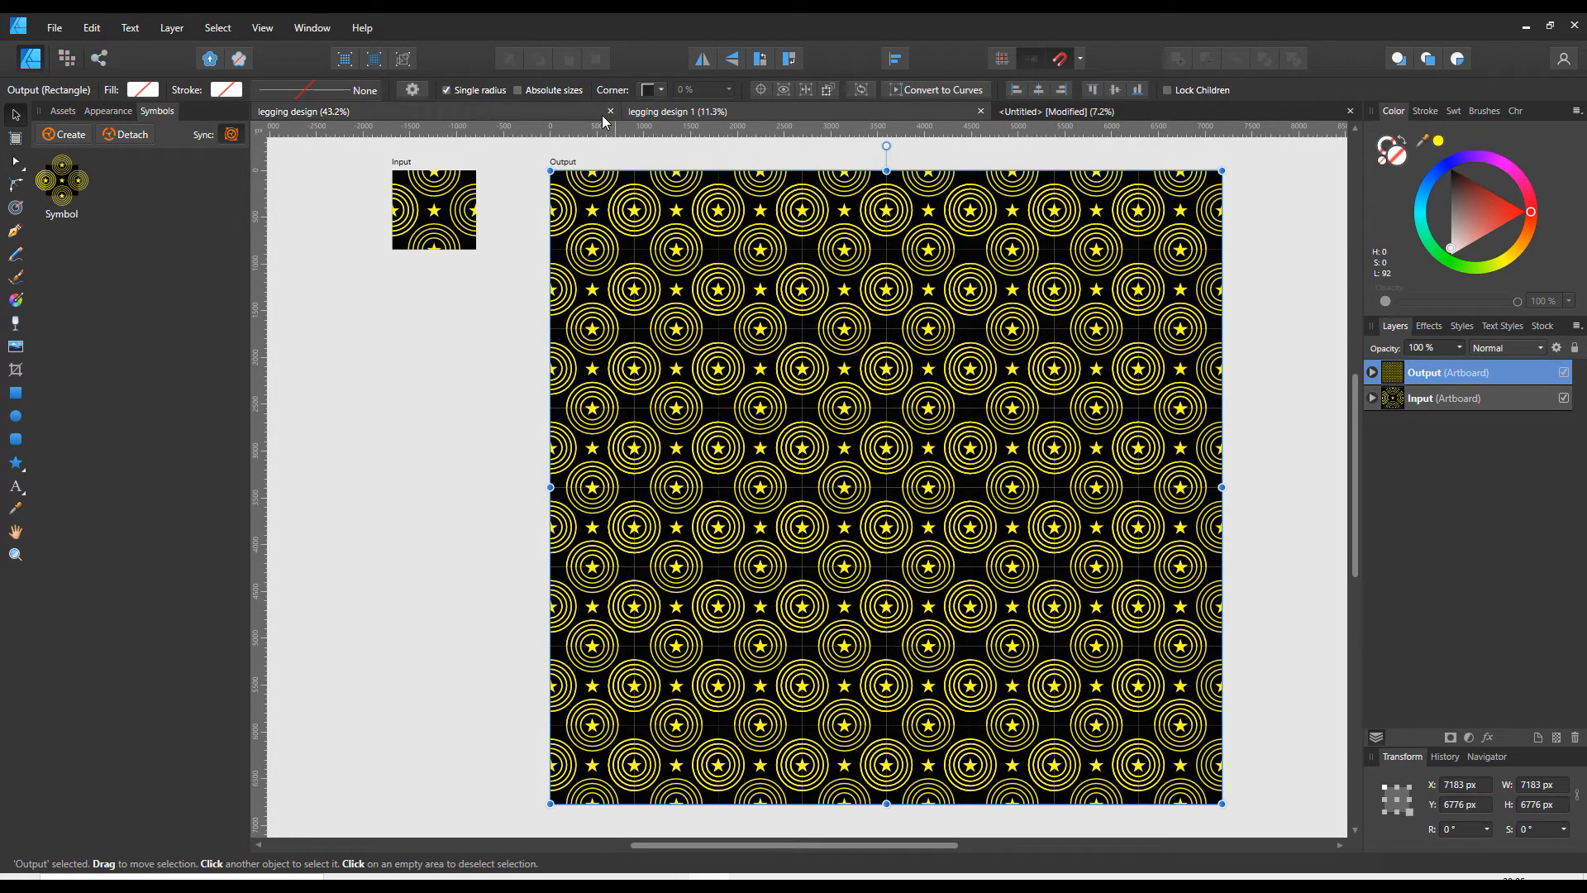
left_click(564, 112)
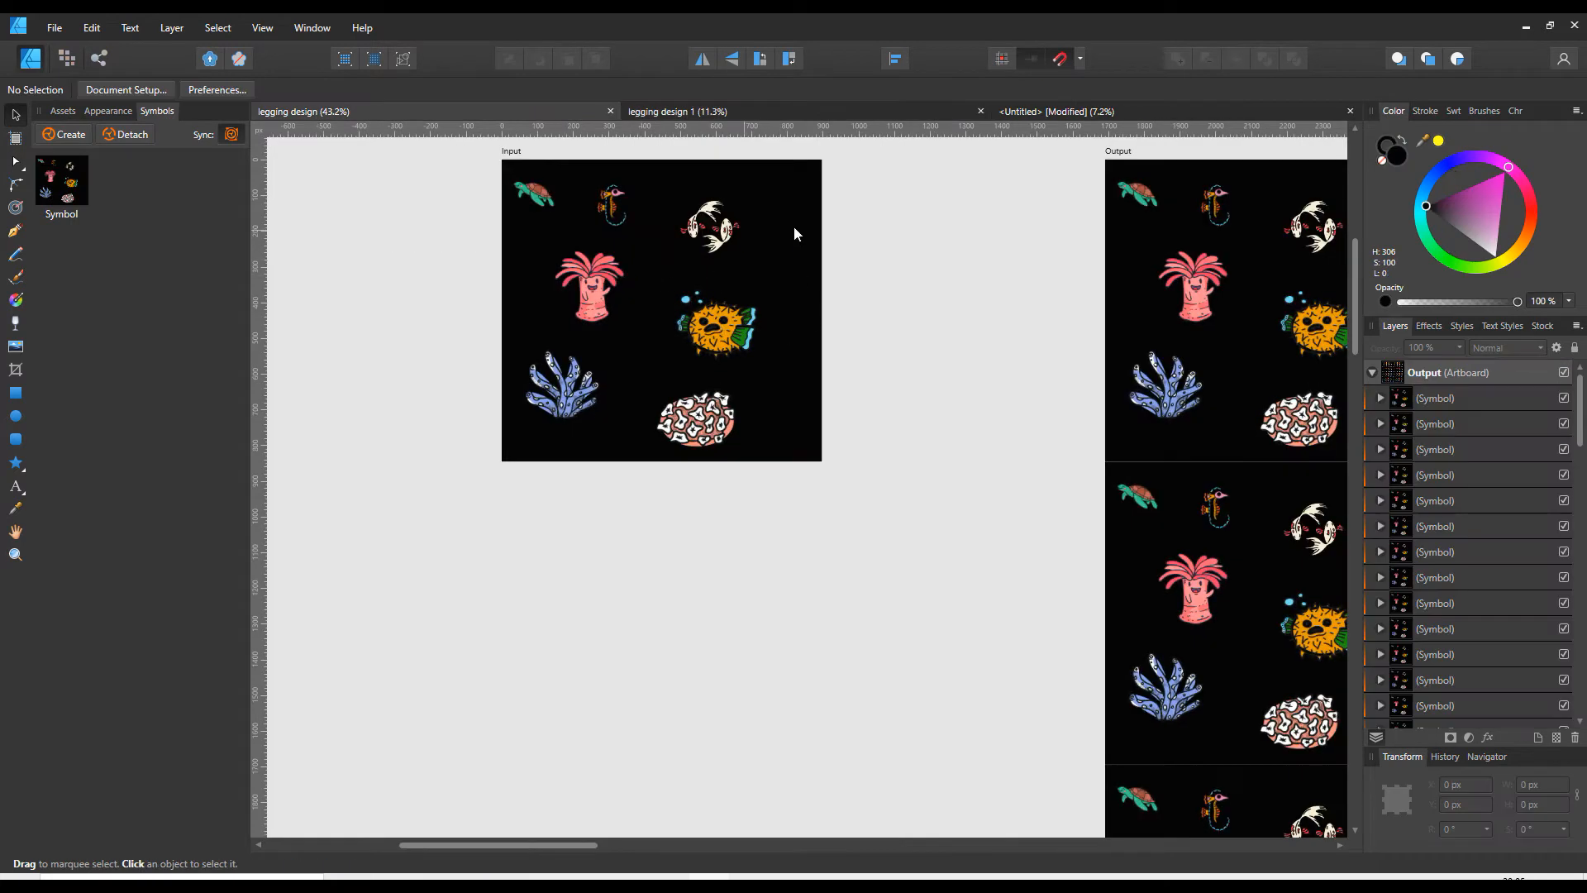
left_click(1064, 113)
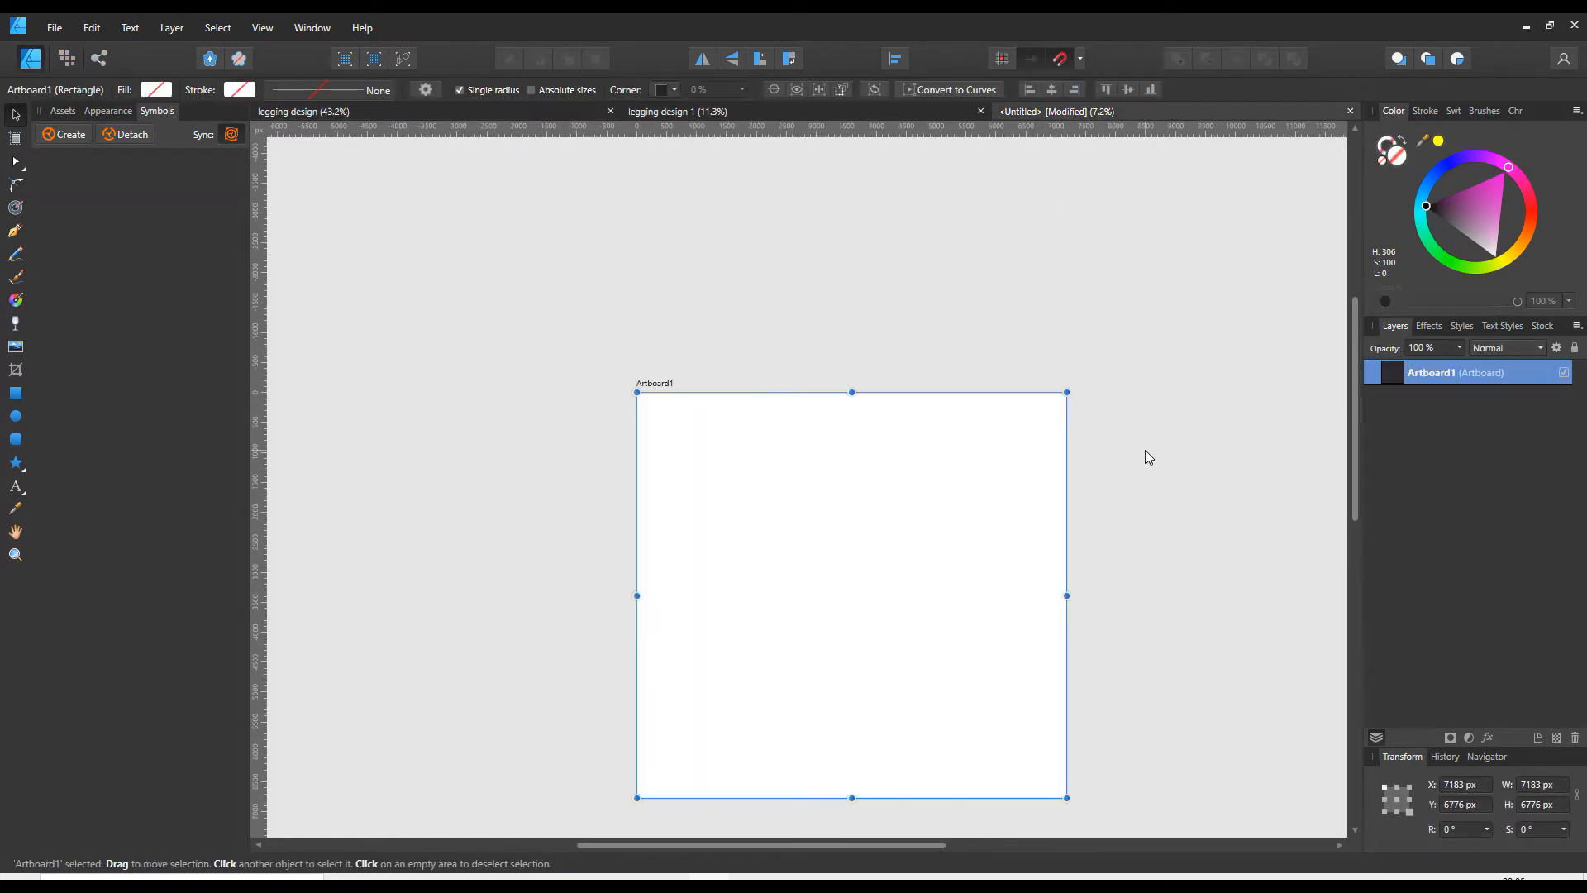
scroll(1144, 457, "down", 2)
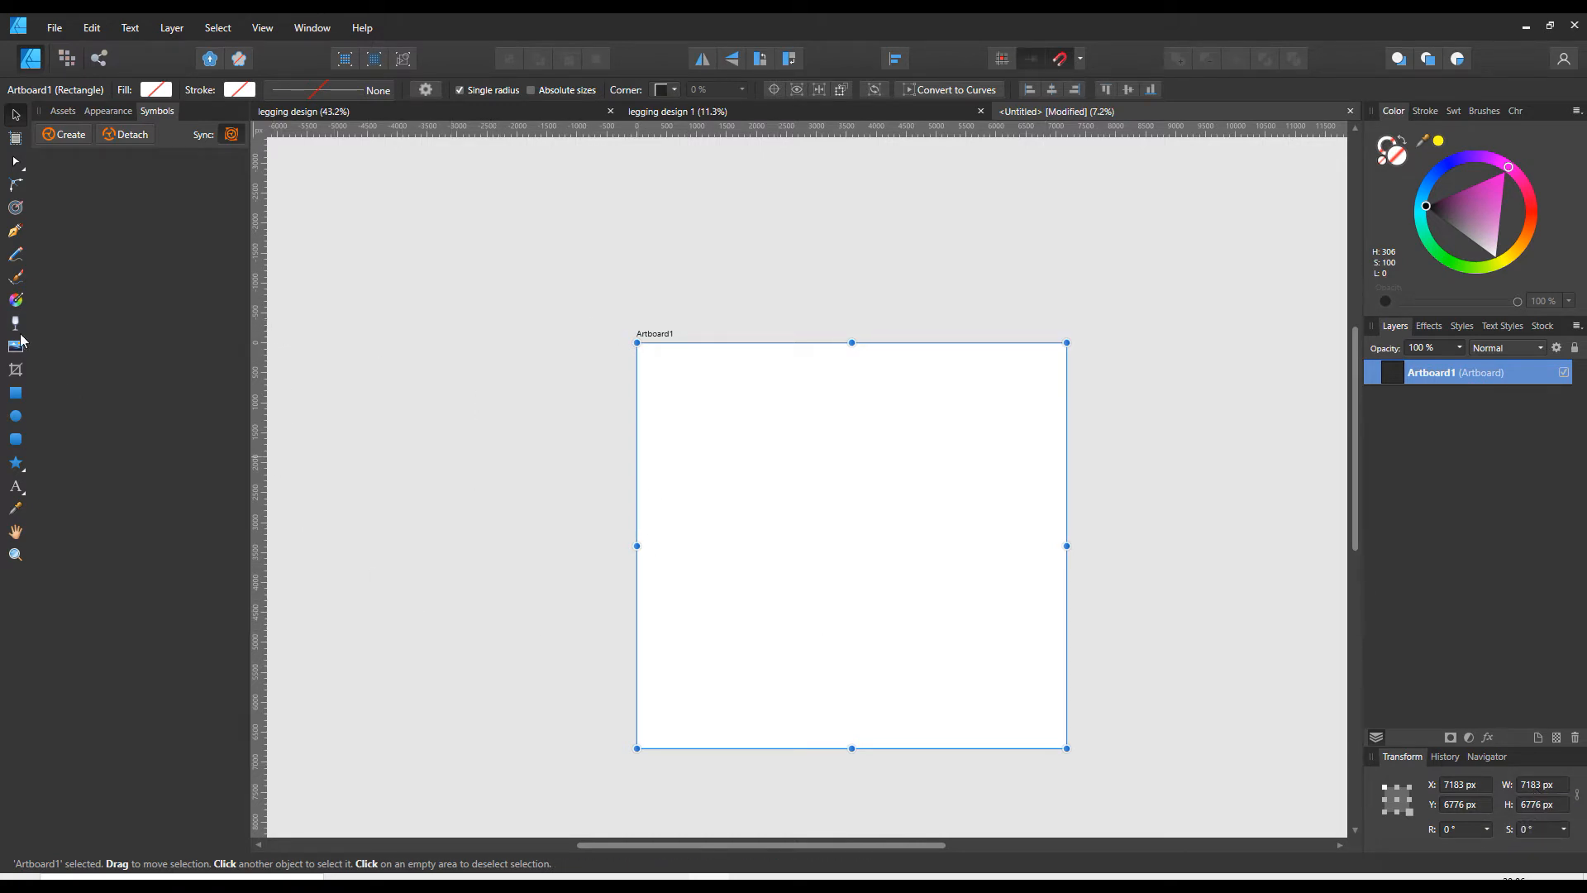
- Draw a second artboard about 3106 × 3120 px beside the large one, and check the input tiles in both existing legging designs
left_click(15, 139)
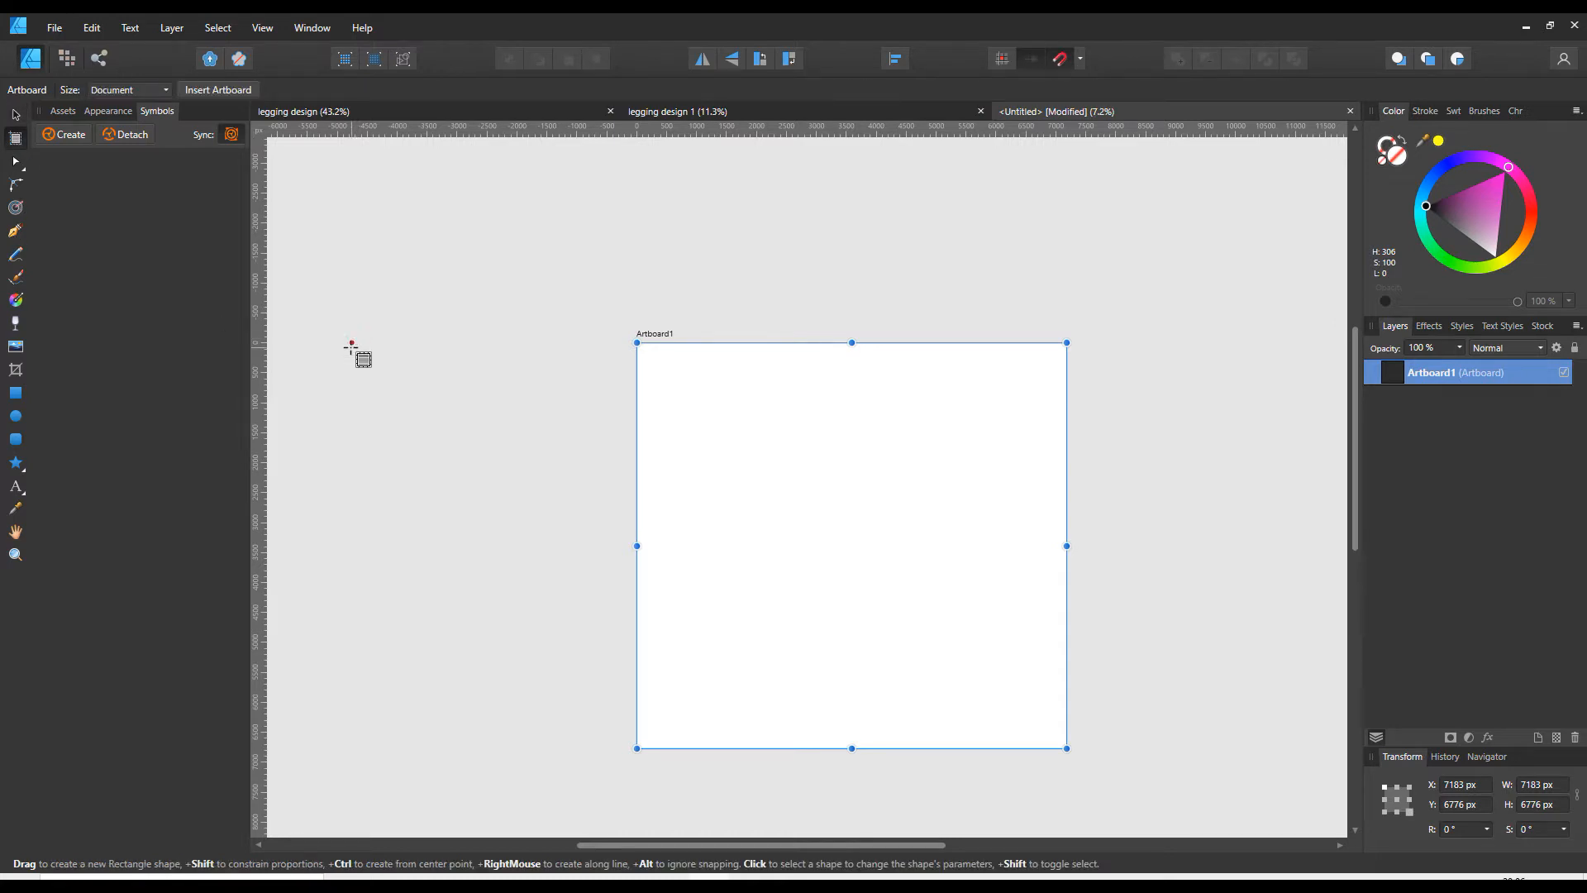
left_click_drag(345, 331, 531, 517)
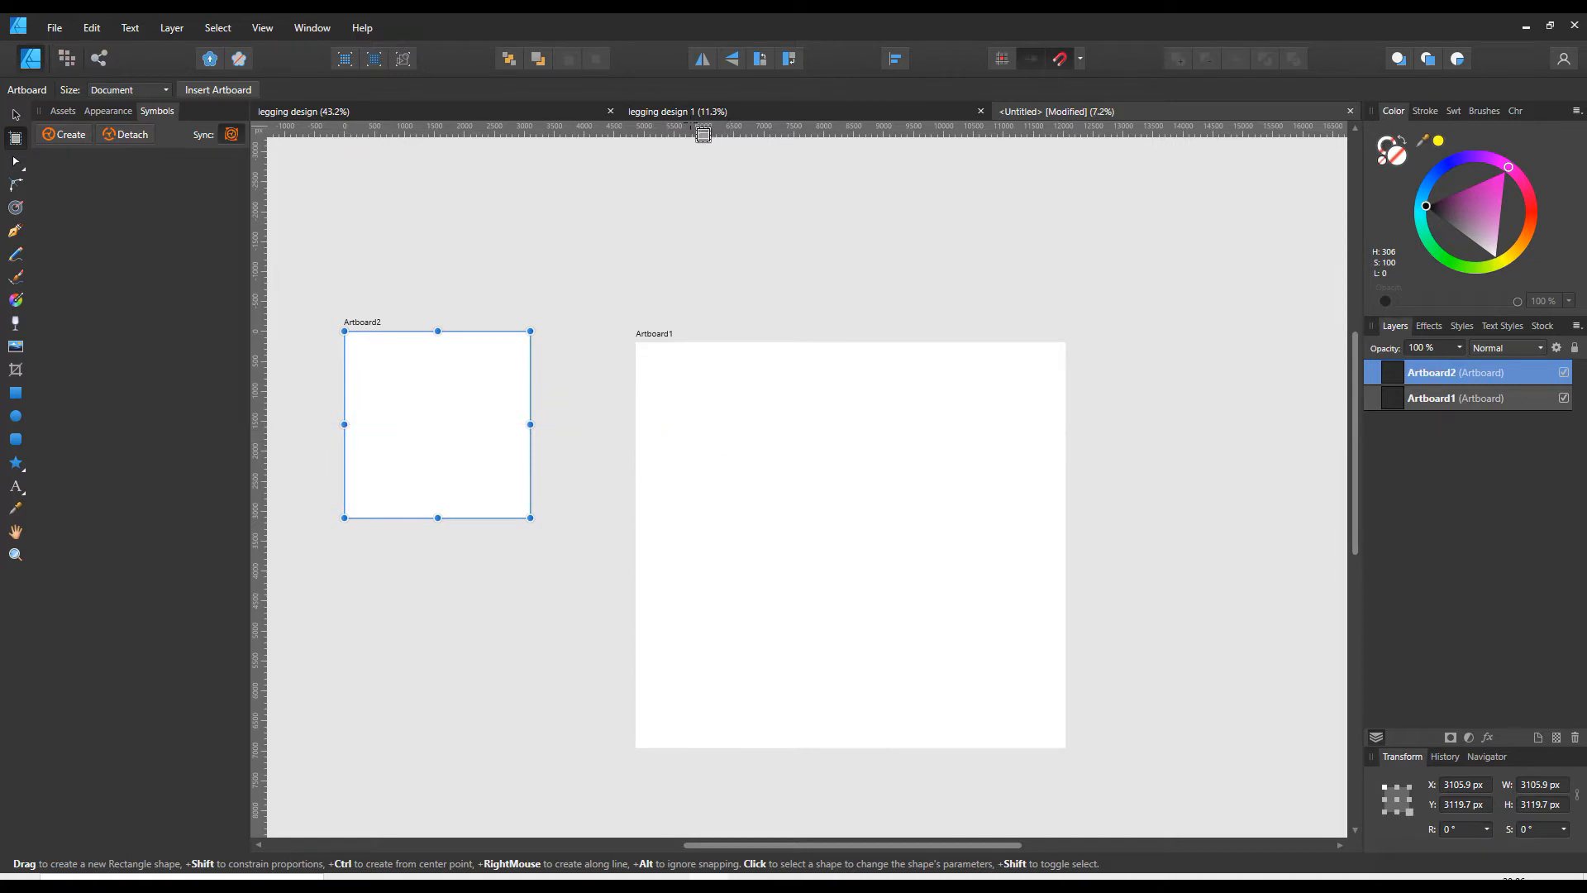
left_click(683, 114)
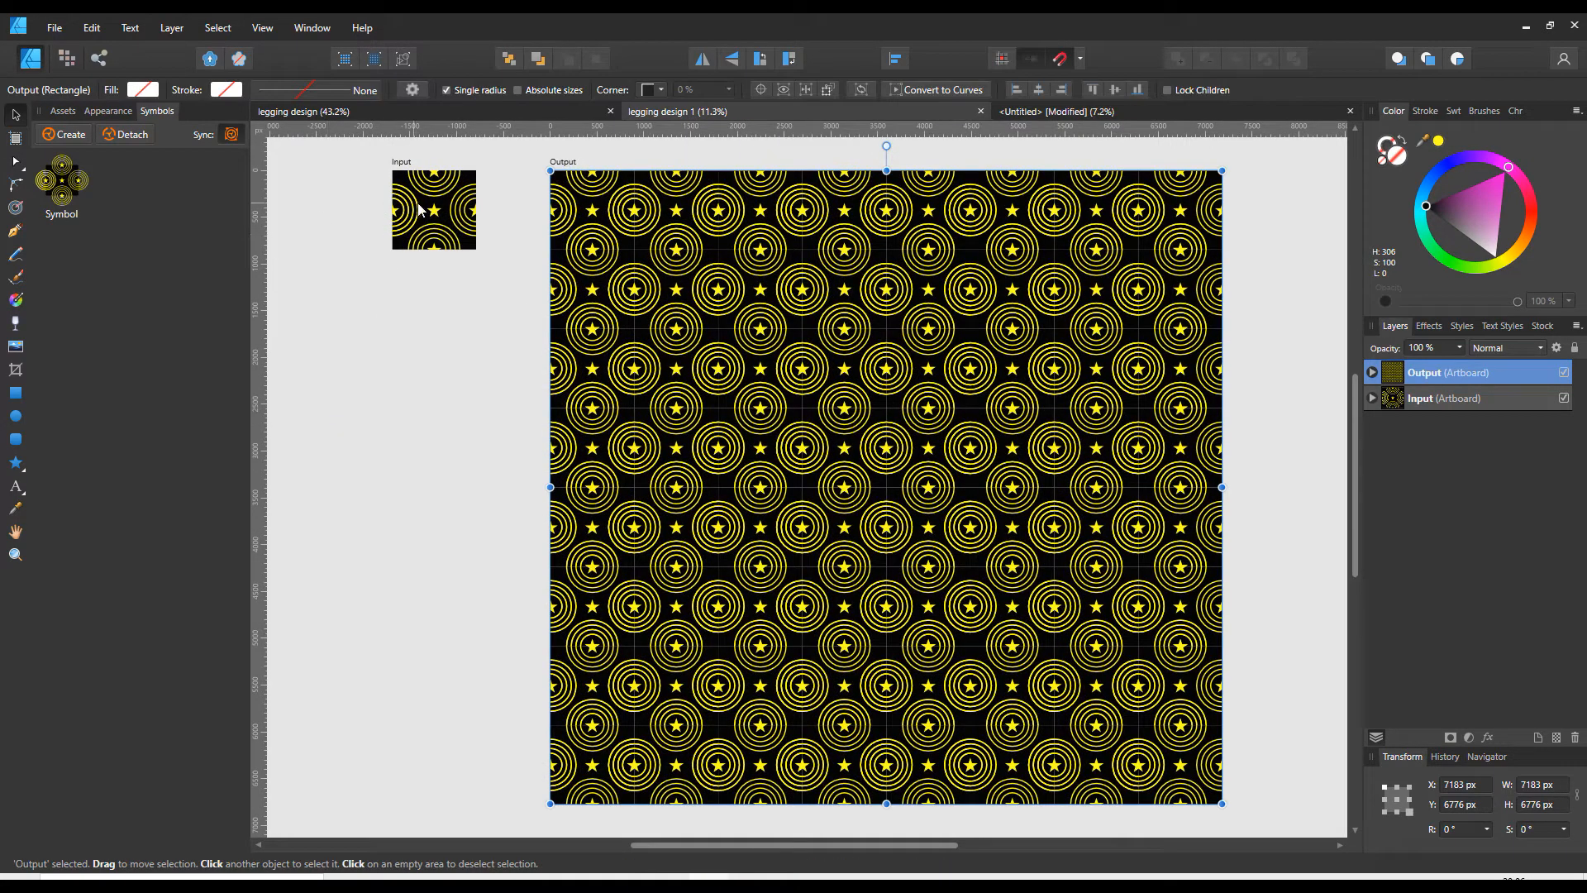
left_click(404, 114)
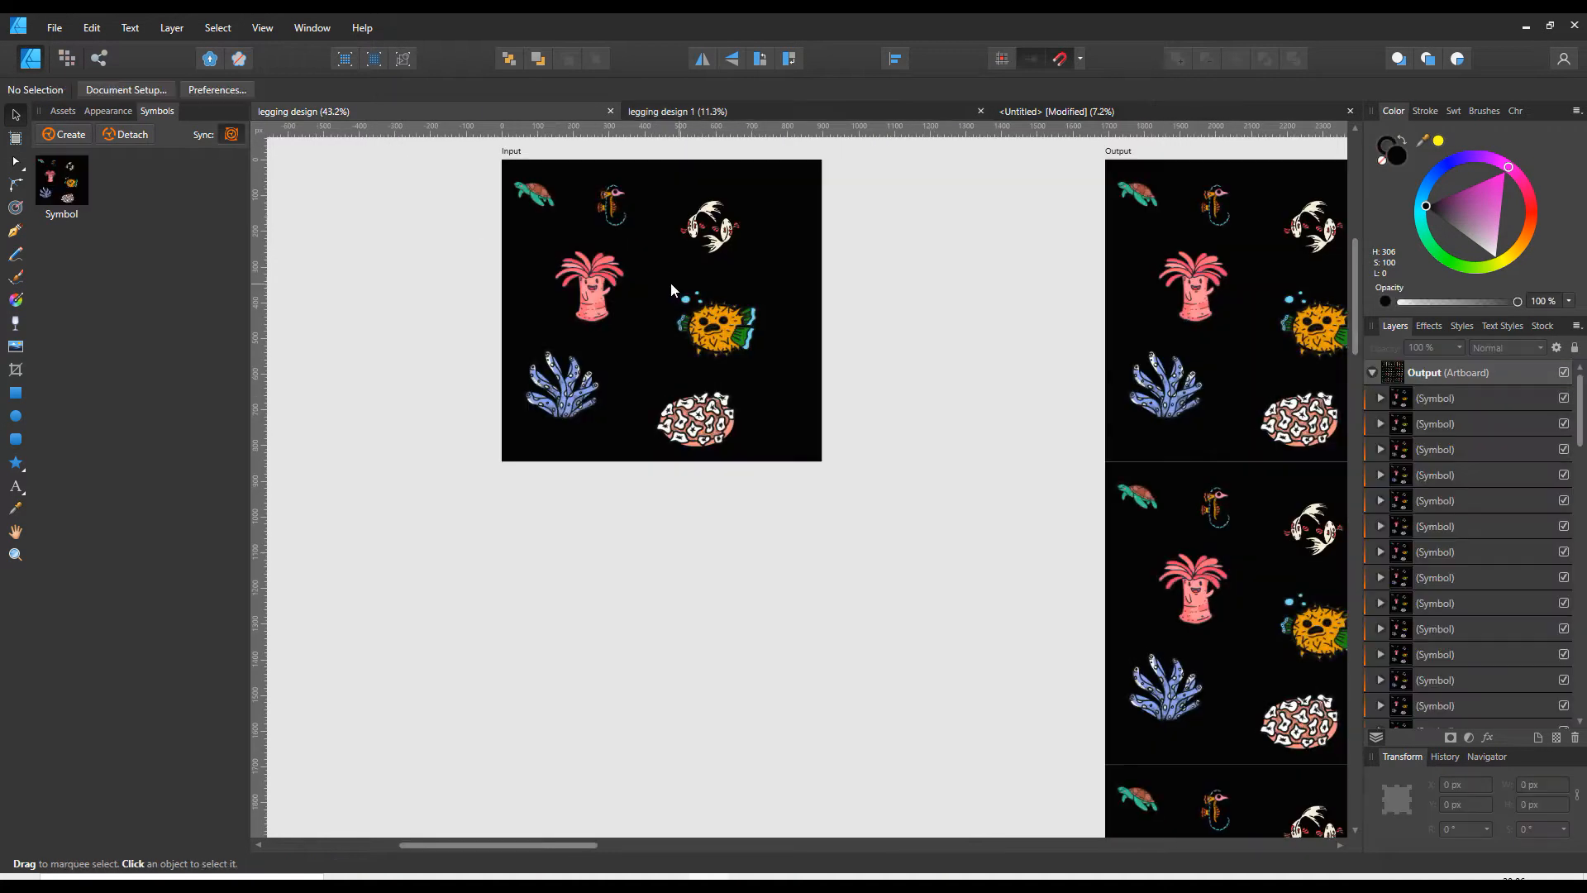
left_click(1030, 114)
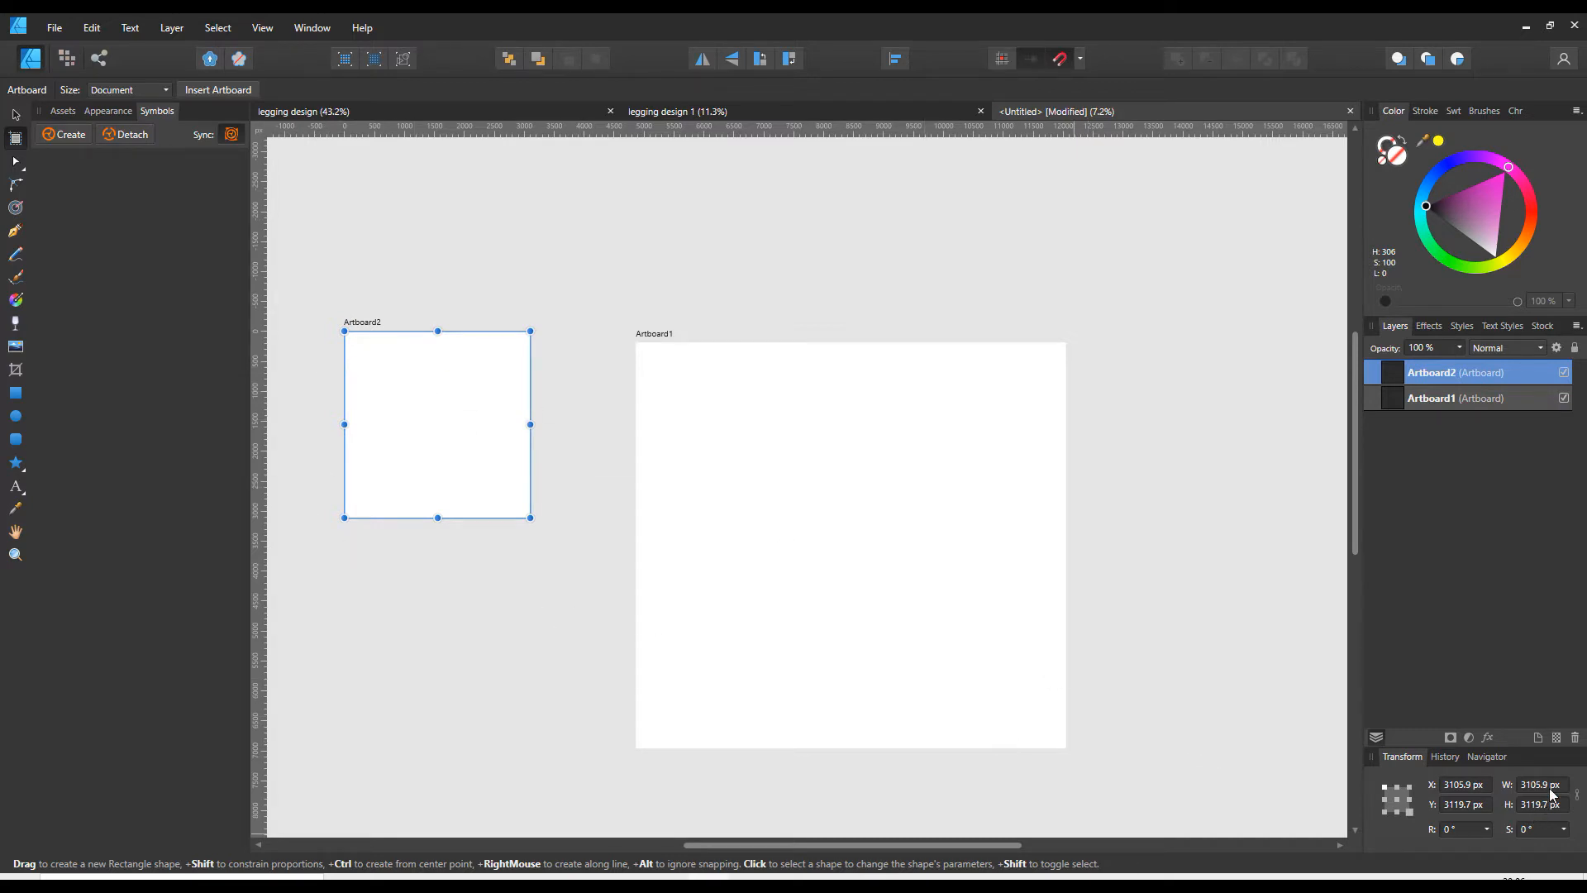
- Check the large artboard's size and set the small artboard's width to 1795.75 px
left_click(15, 114)
left_click(746, 519)
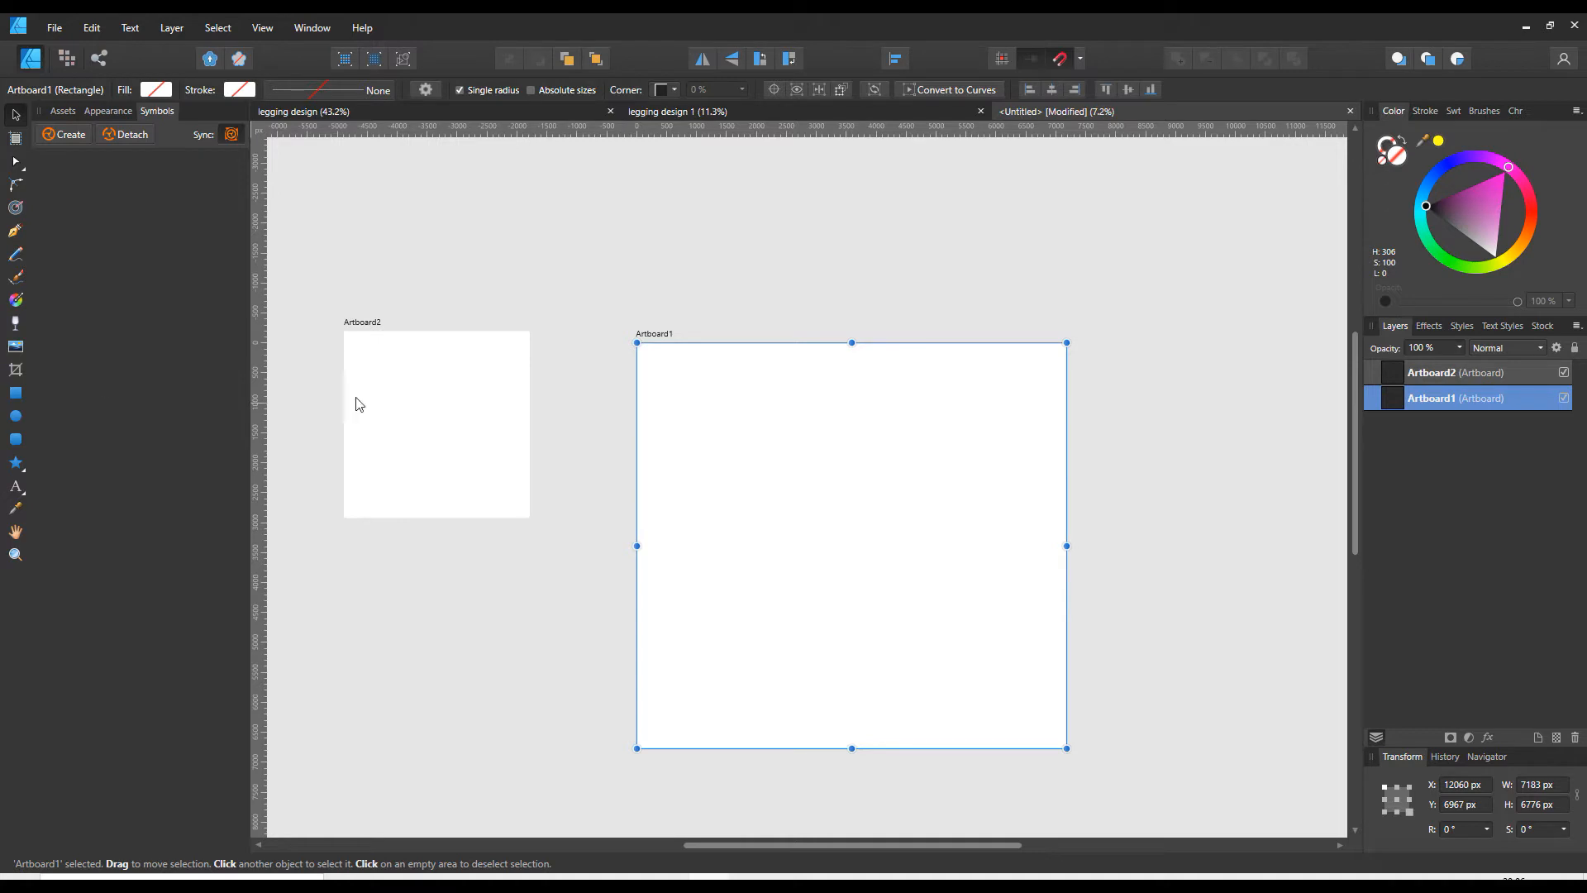
left_click(482, 420)
left_click(1556, 784)
type("1795.75")
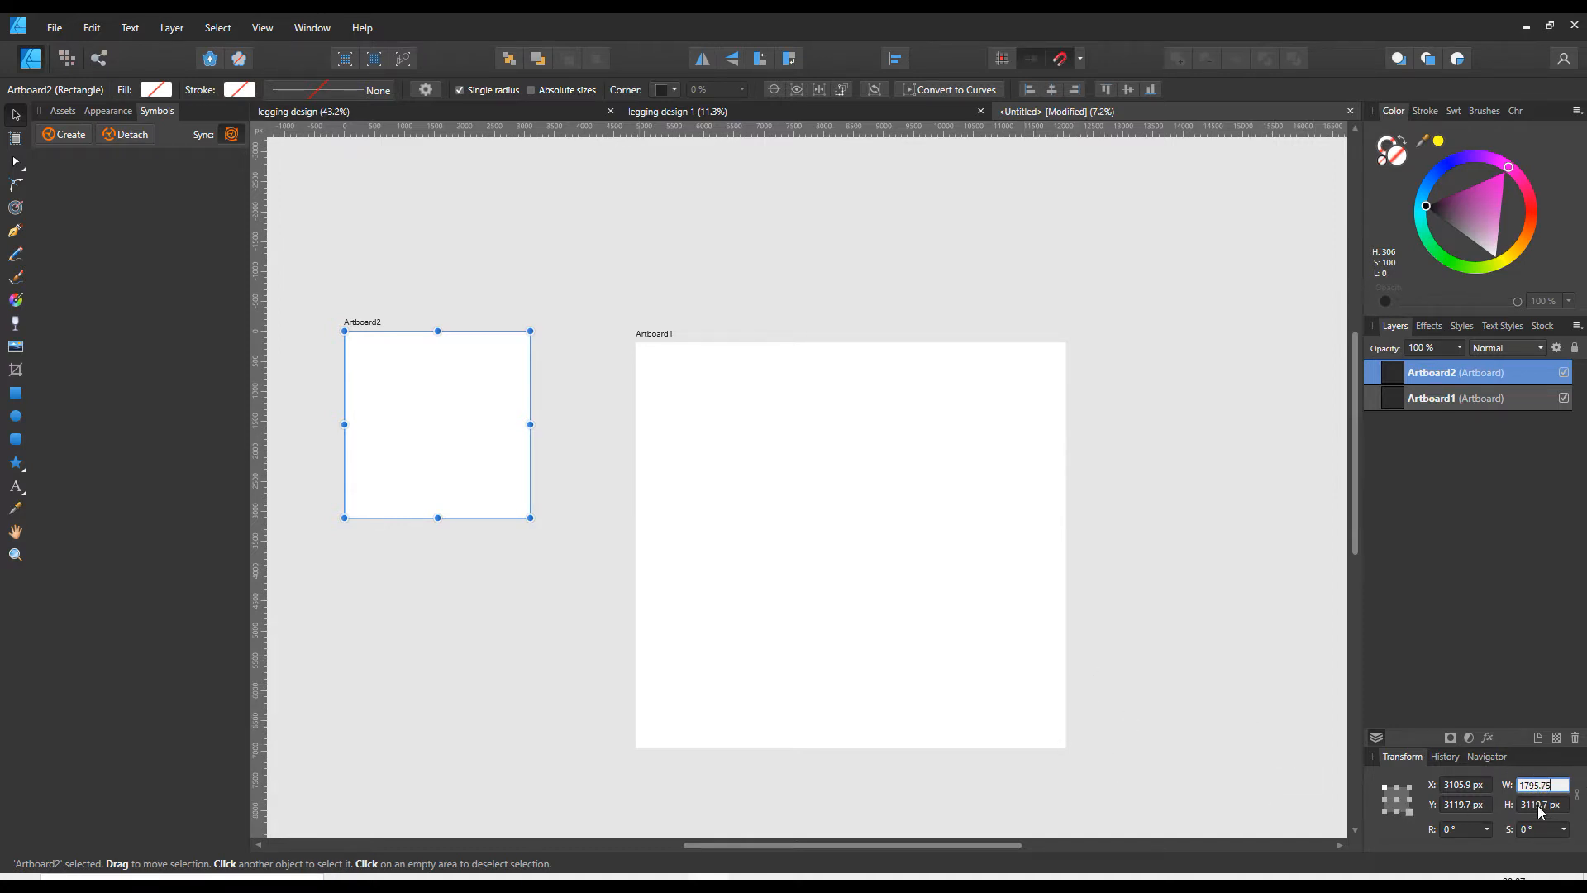
key("Return")
- Set the small artboard's height to 1694 px and align its top edge with the large artboard's top edge
left_click(1050, 694)
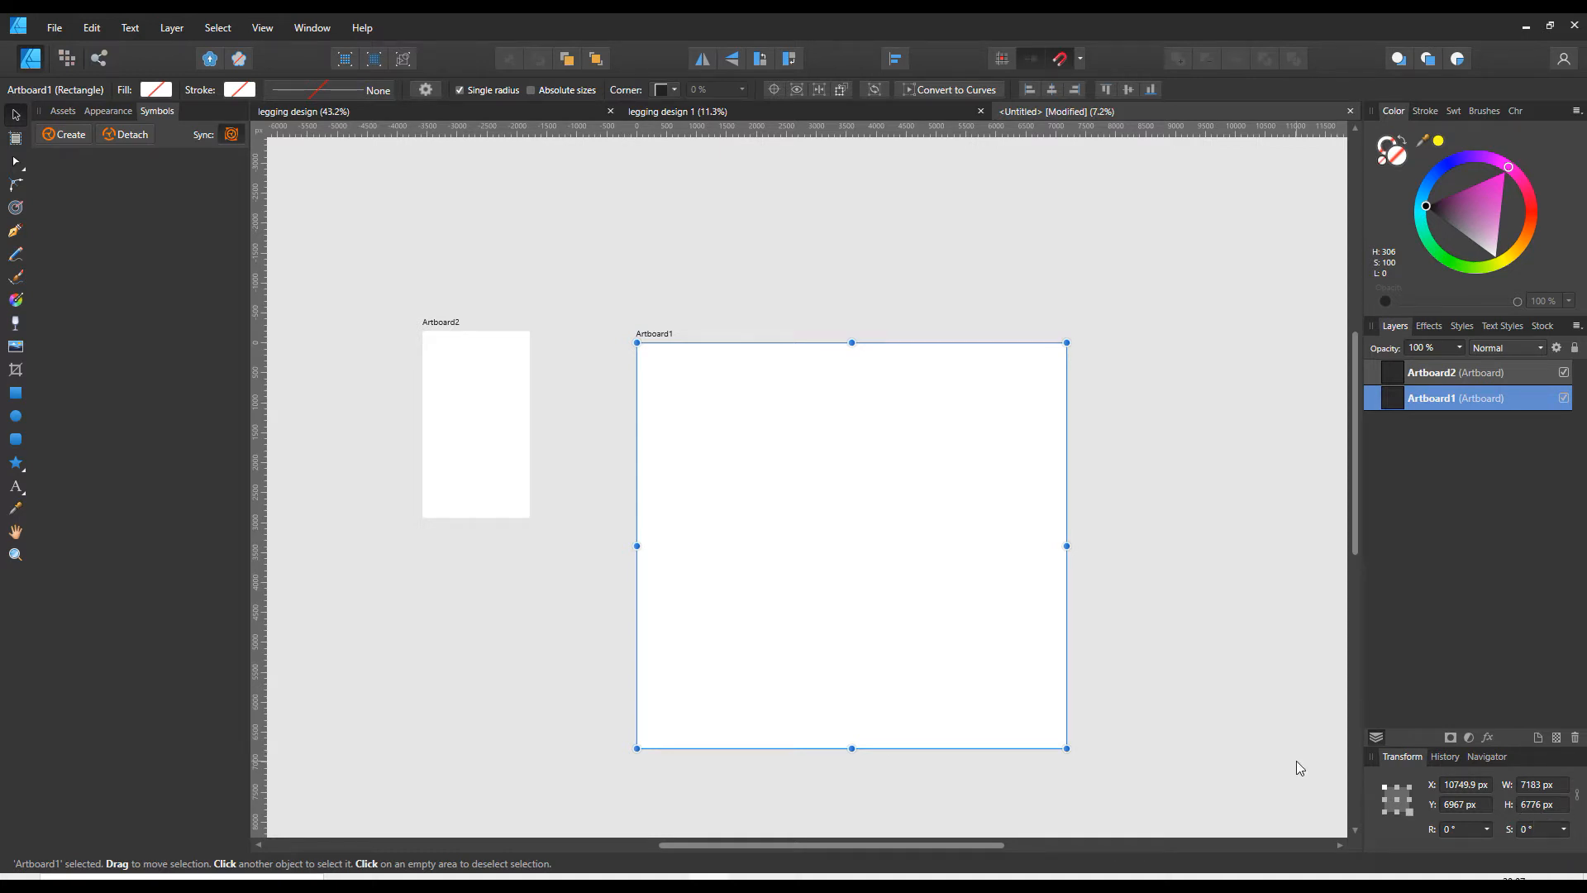
left_click(494, 471)
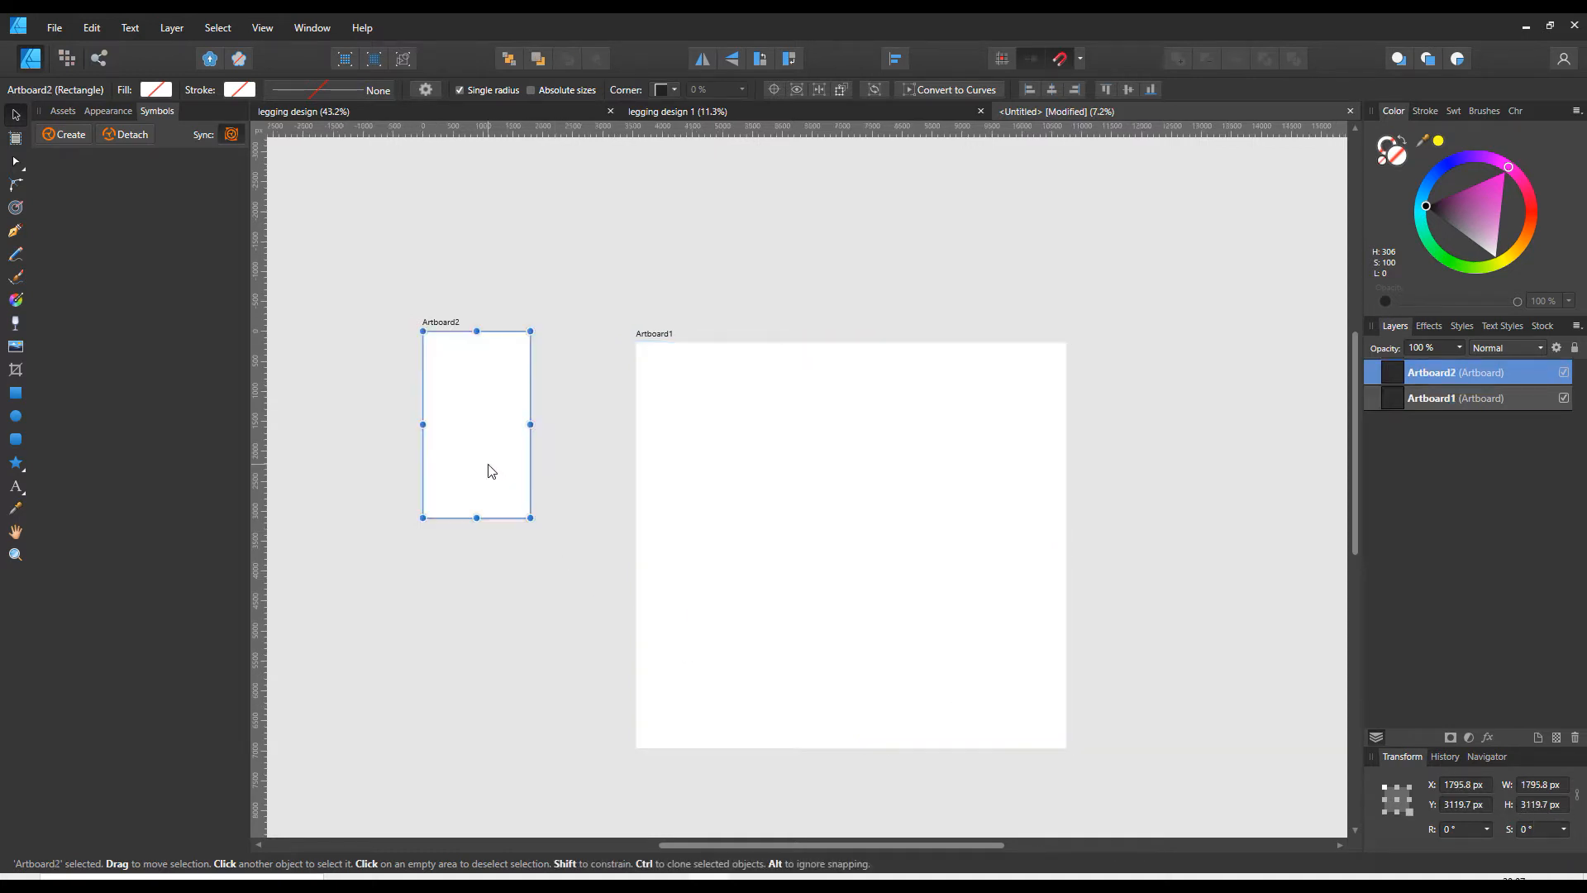
left_click(1549, 806)
type("16")
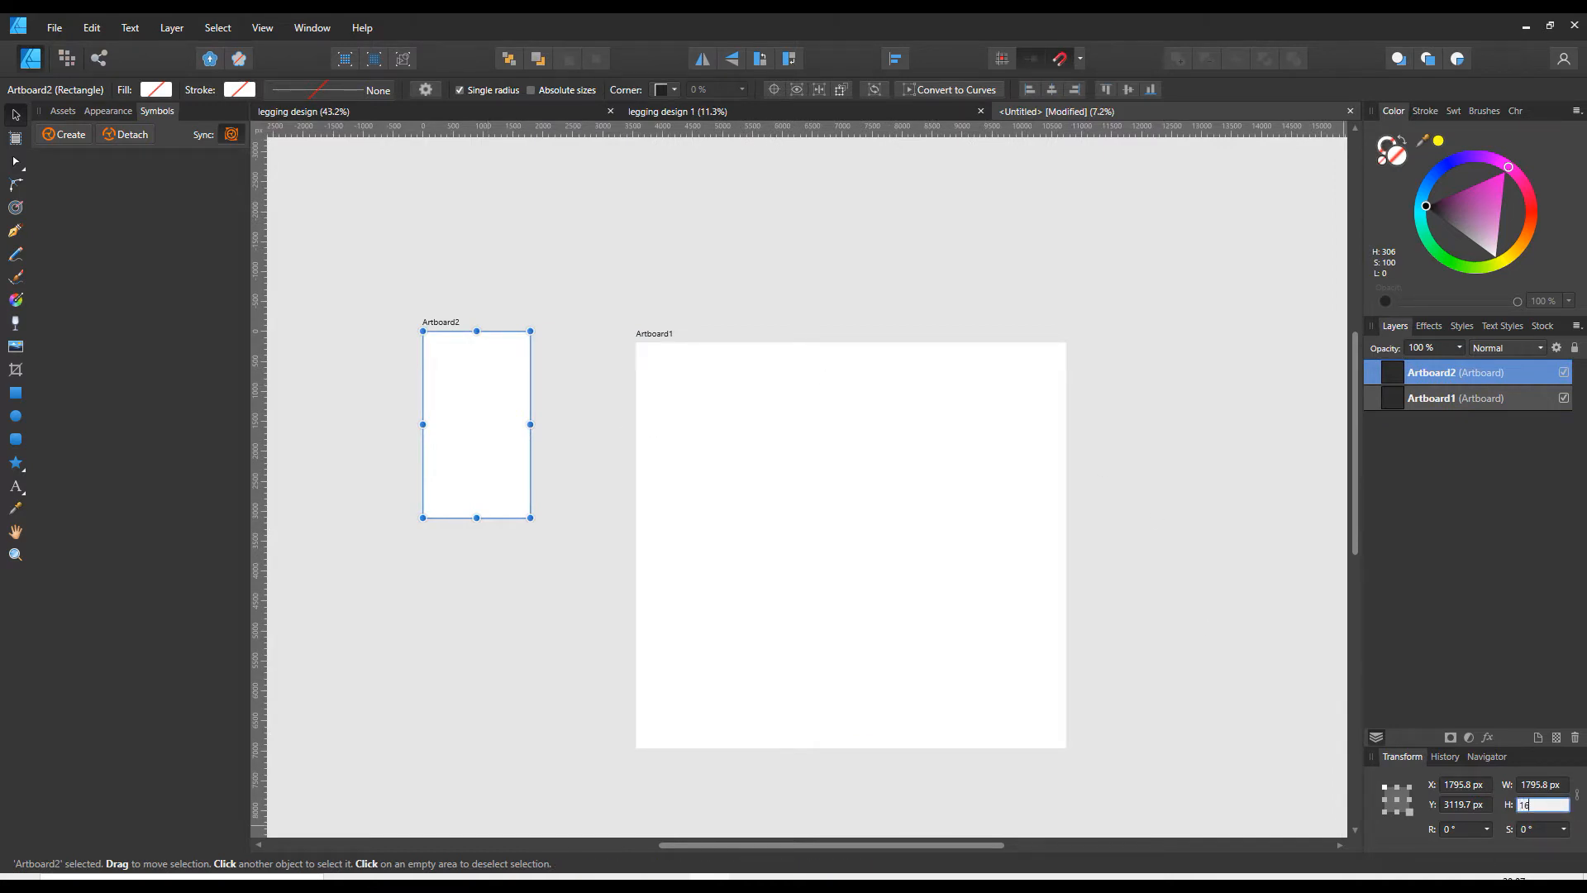
type("94")
key("Return")
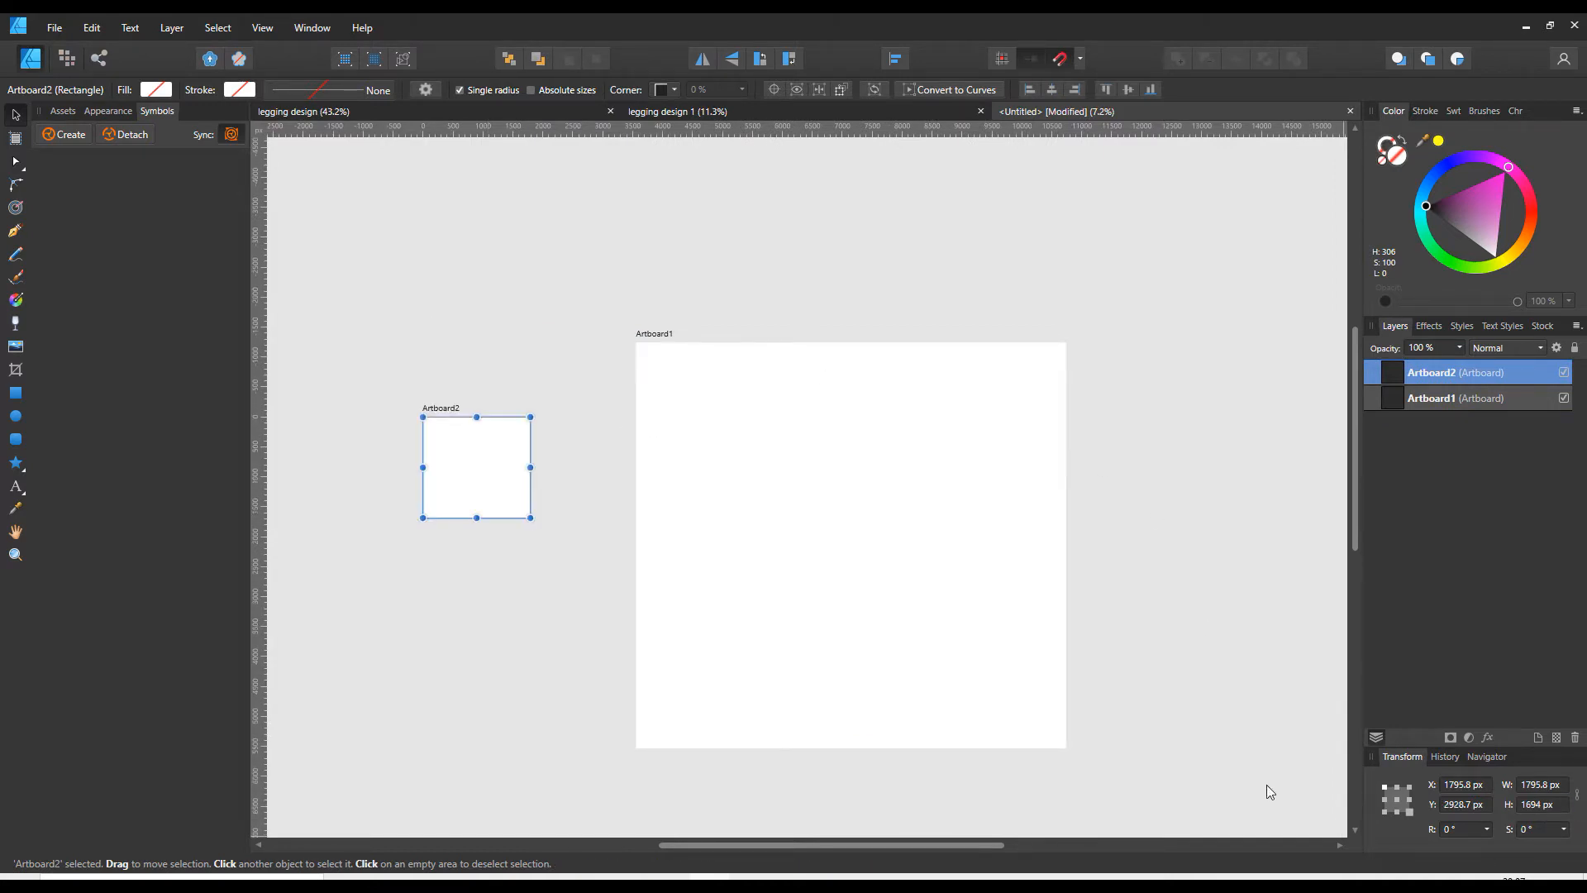
mouse_move(512, 430)
left_mouse_down()
mouse_move(514, 401)
mouse_move(507, 444)
mouse_move(514, 421)
left_mouse_up()
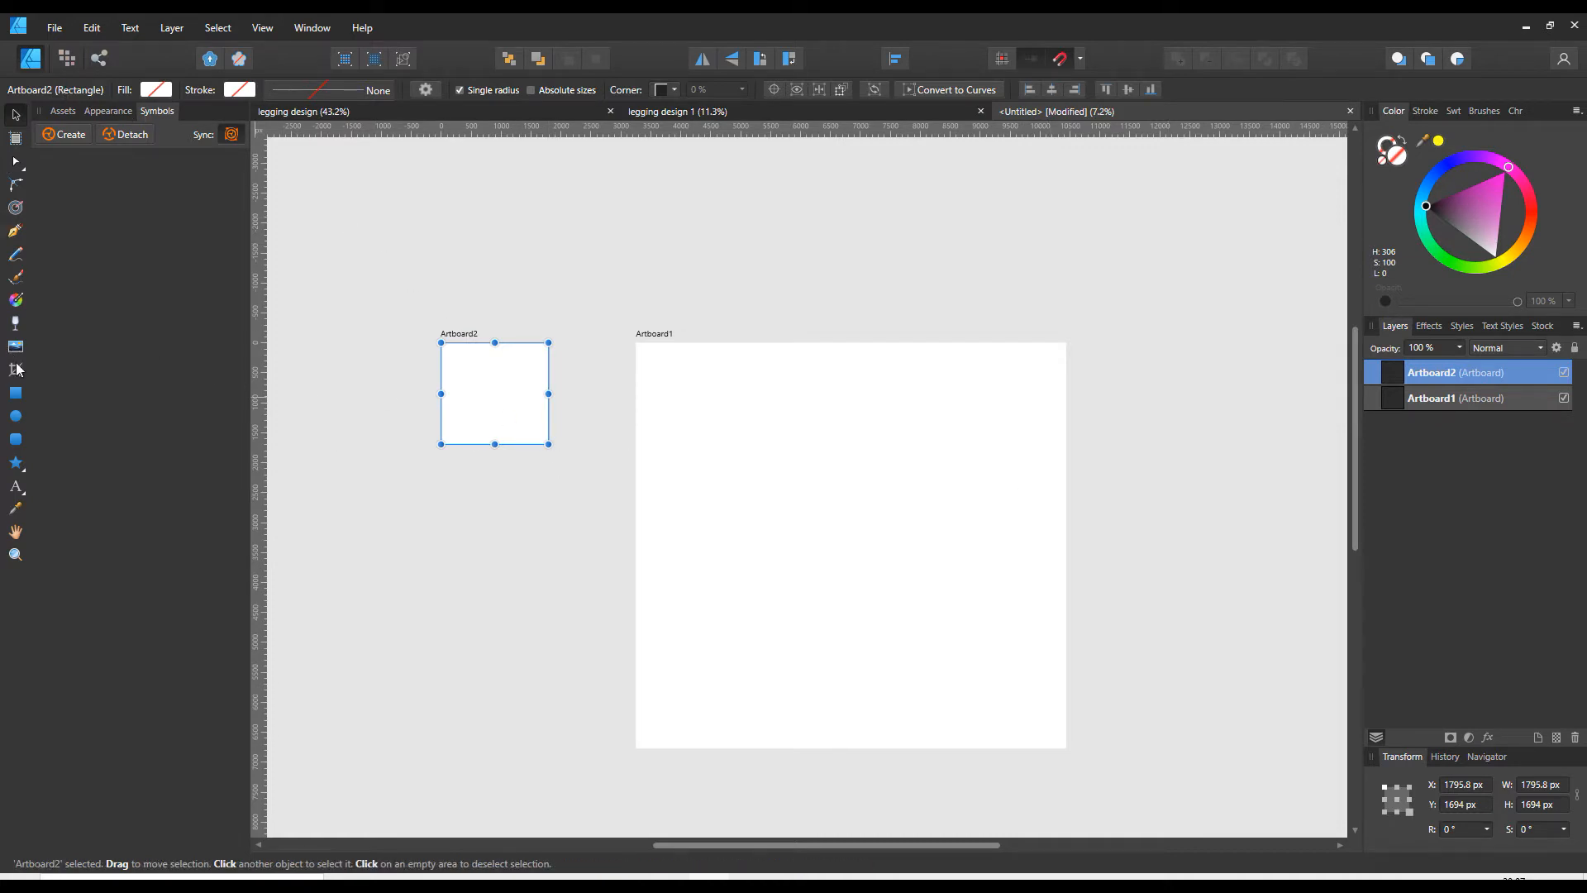
- Draw a light grey rectangle about 1796 × 1694 px that covers the whole small artboard
left_click(15, 392)
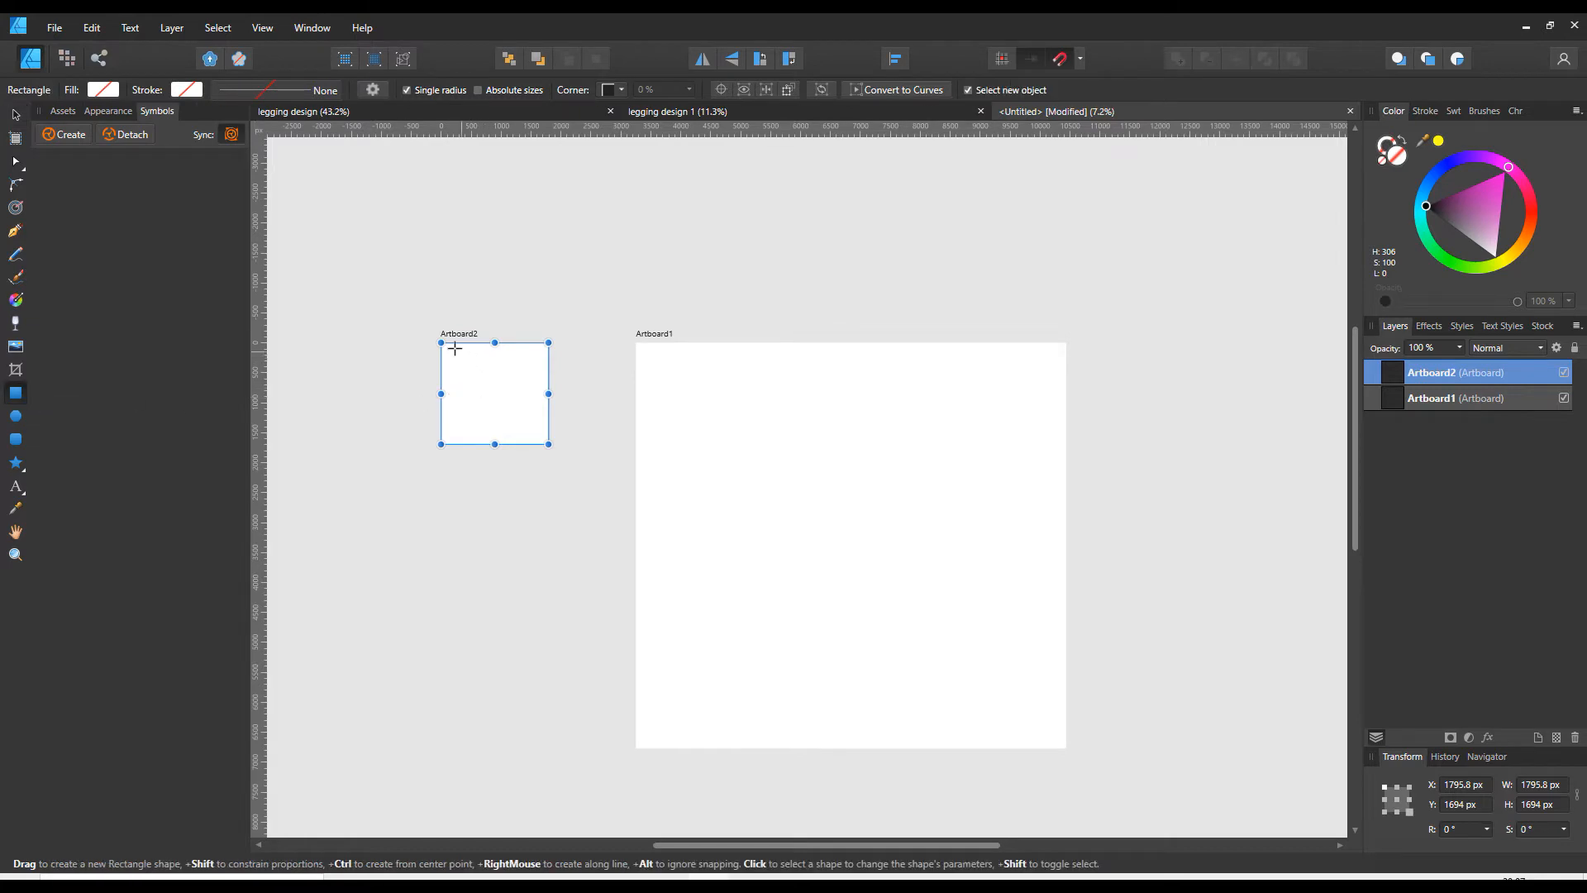
left_click_drag(447, 351, 497, 444)
left_click_drag(448, 398, 440, 398)
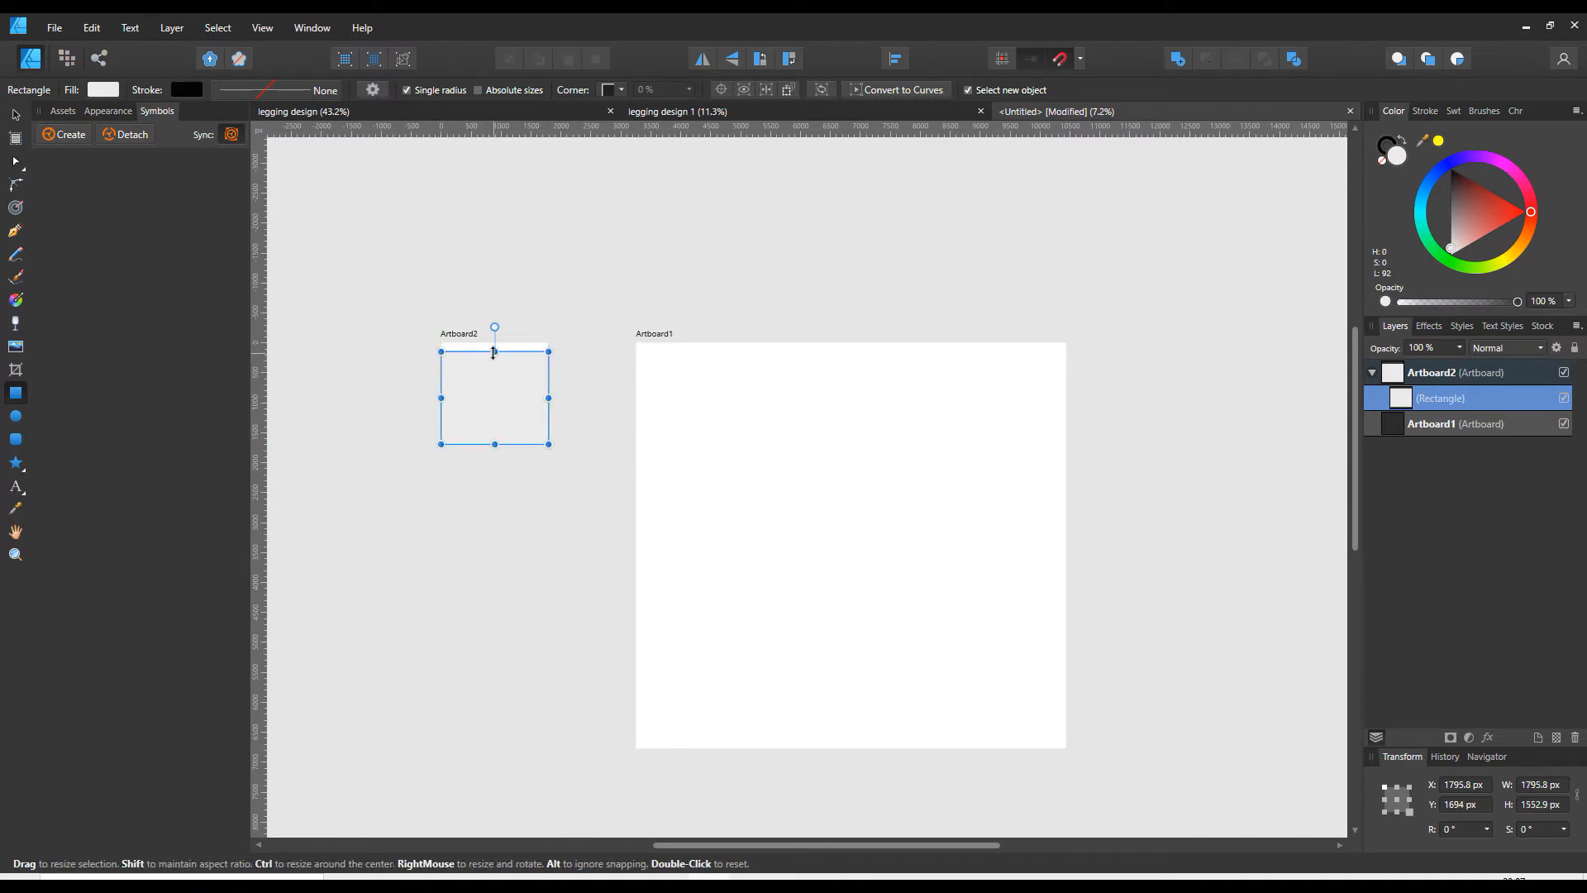
left_click_drag(494, 347, 495, 342)
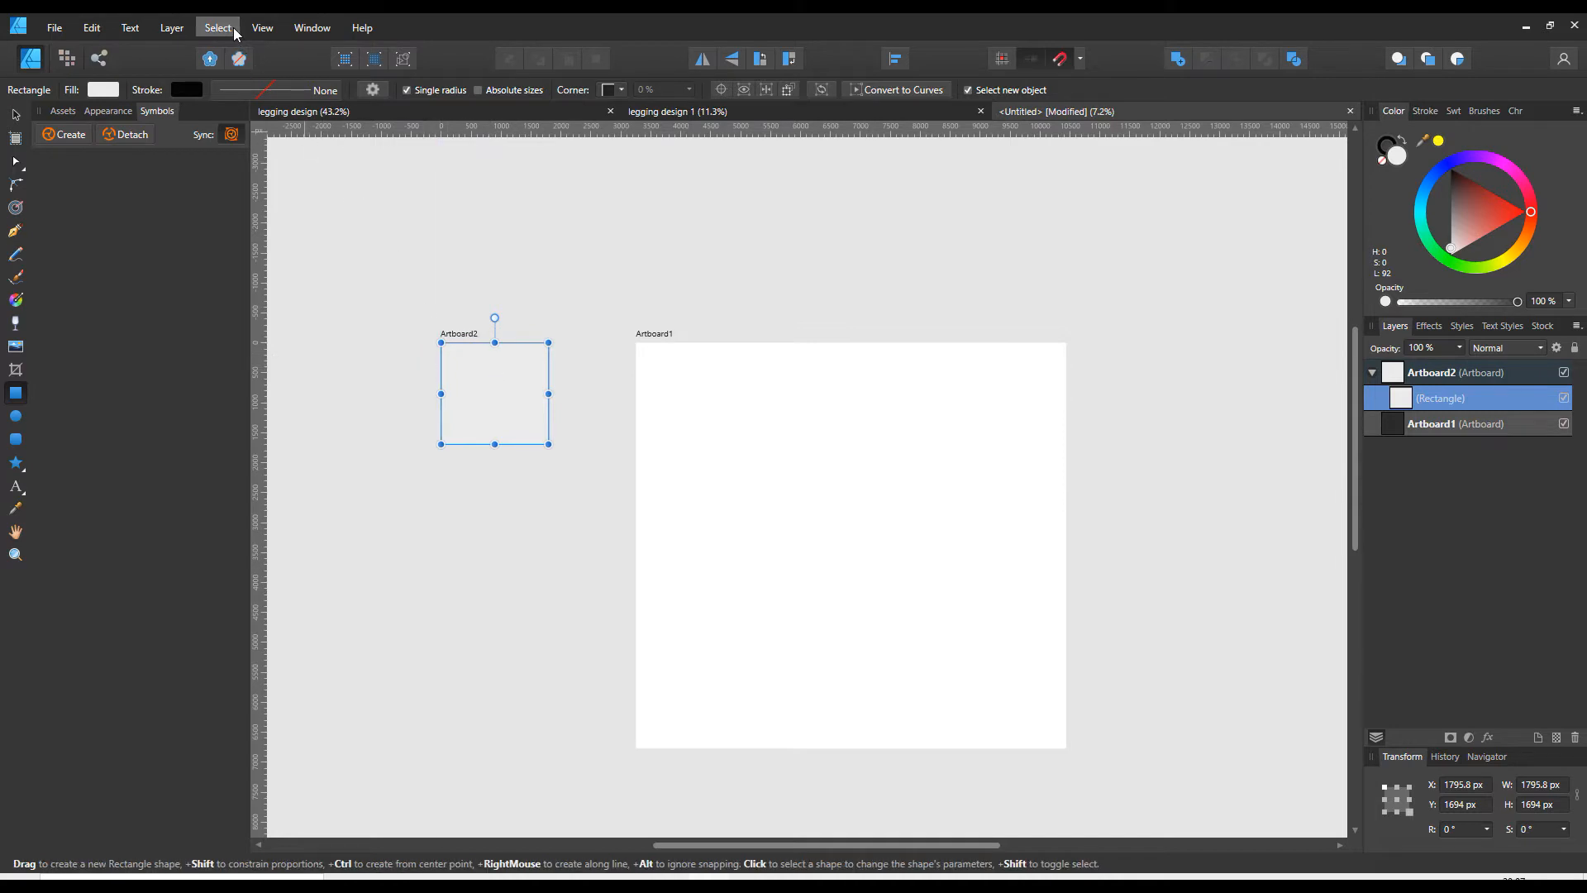
- Group the background rectangle on the small artboard
left_click(180, 26)
left_click(172, 43)
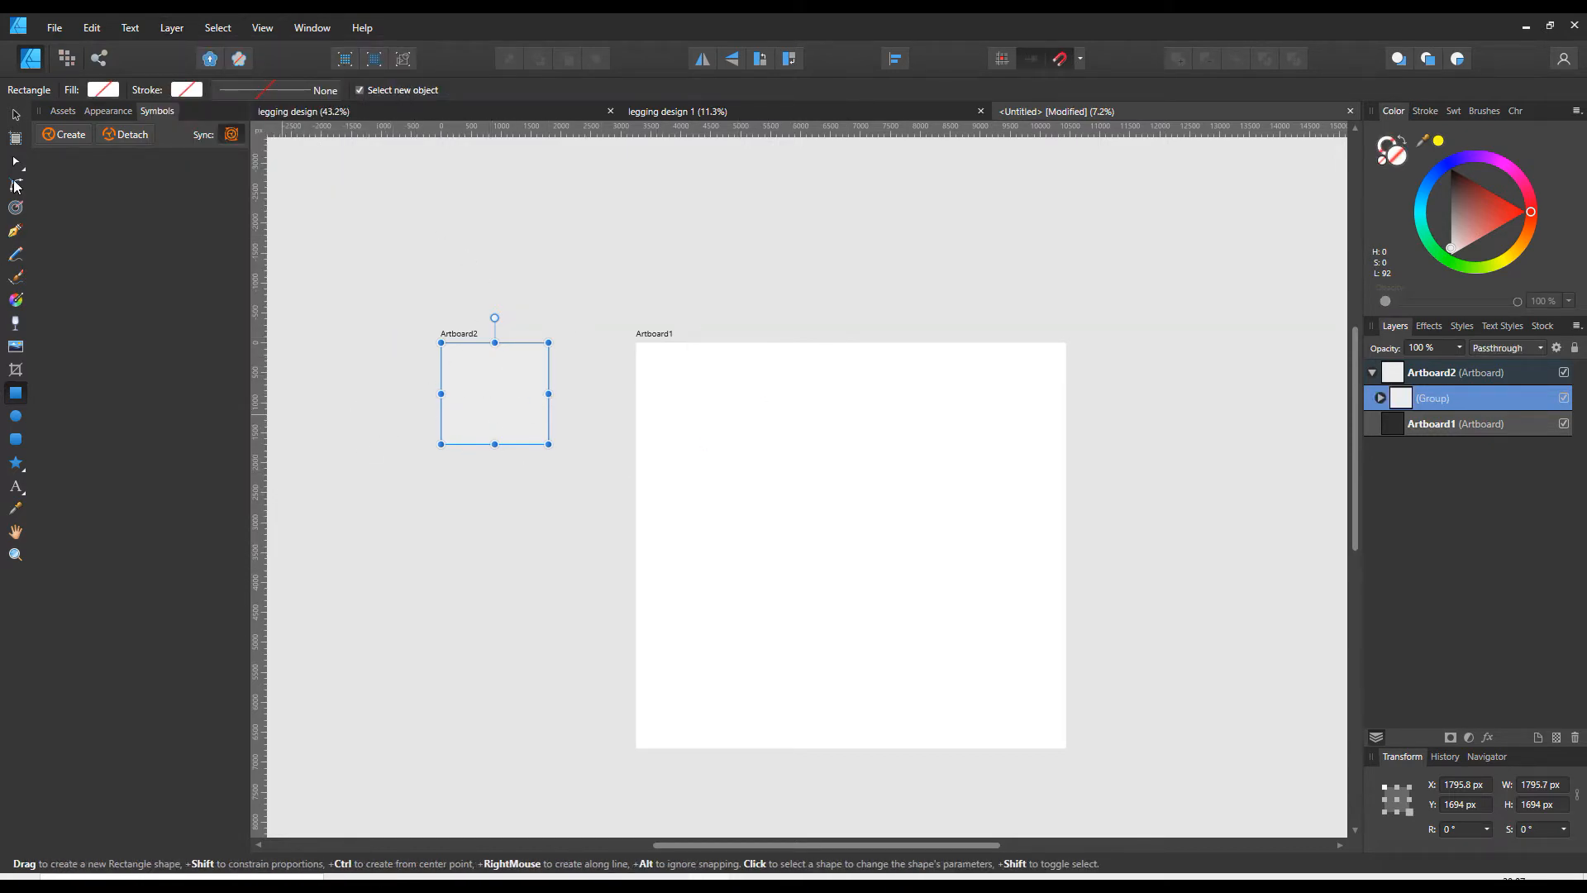
left_click(15, 114)
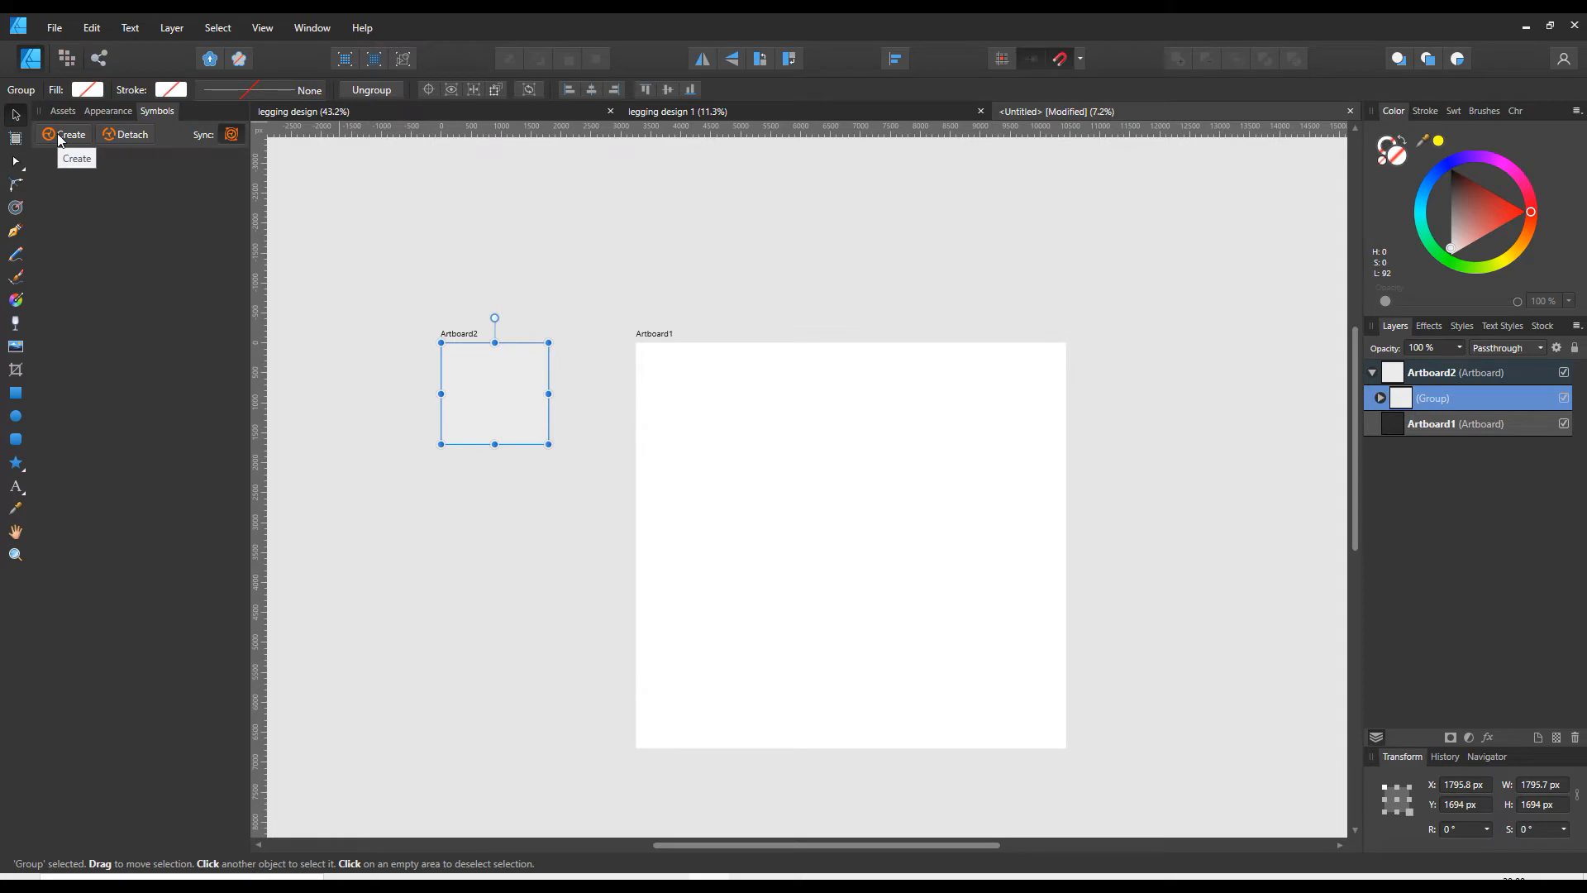
- Create a symbol from the grouped rectangle and set its fill to black
left_click(234, 29)
mouse_move(254, 31)
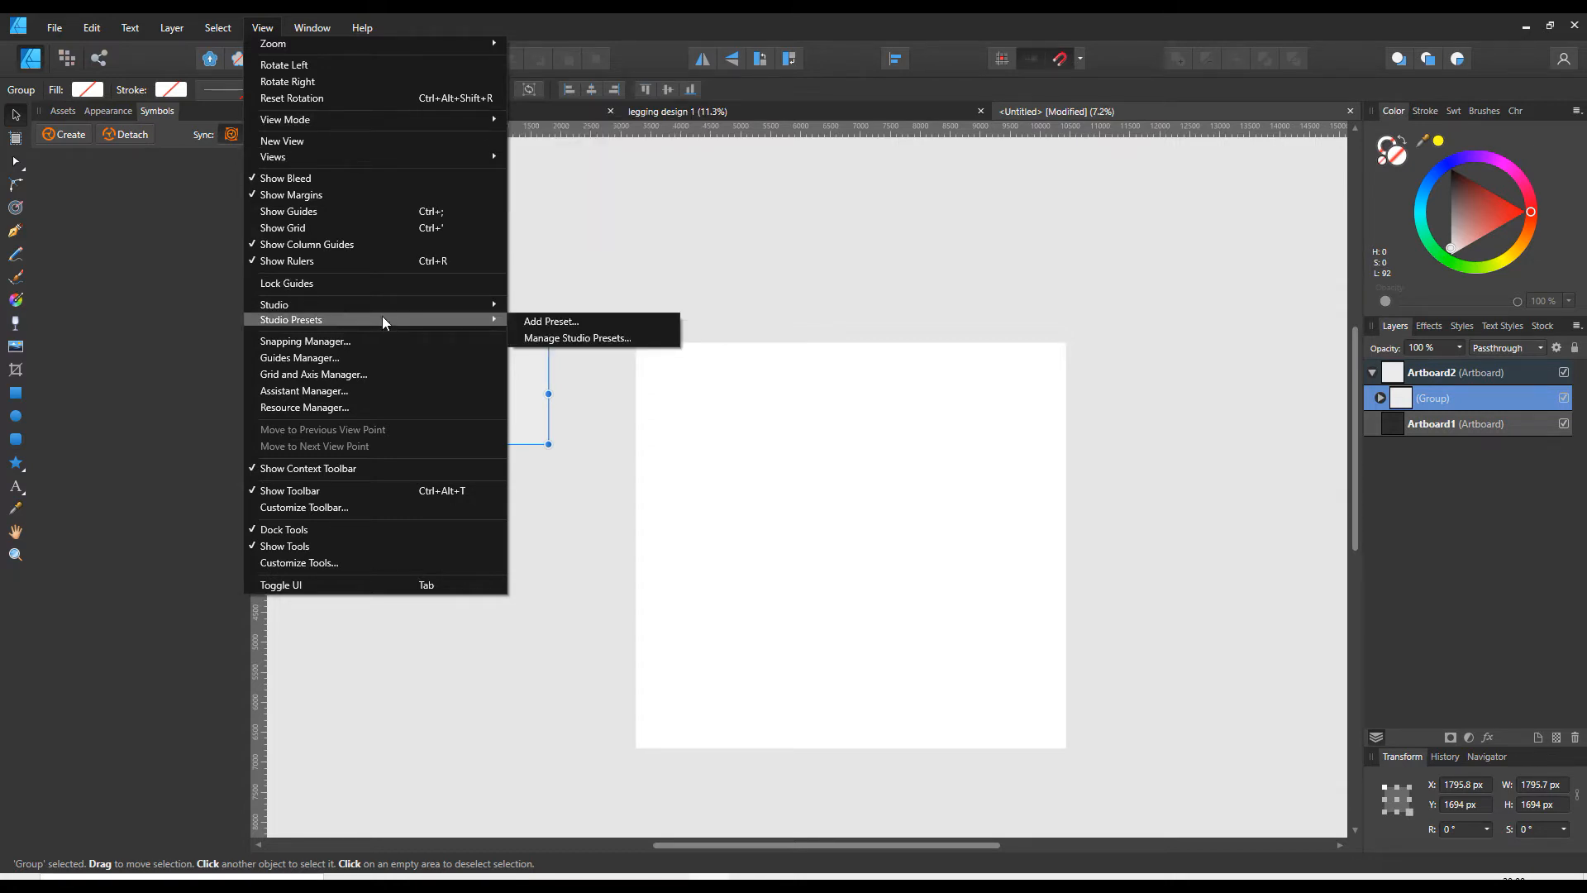
mouse_move(384, 307)
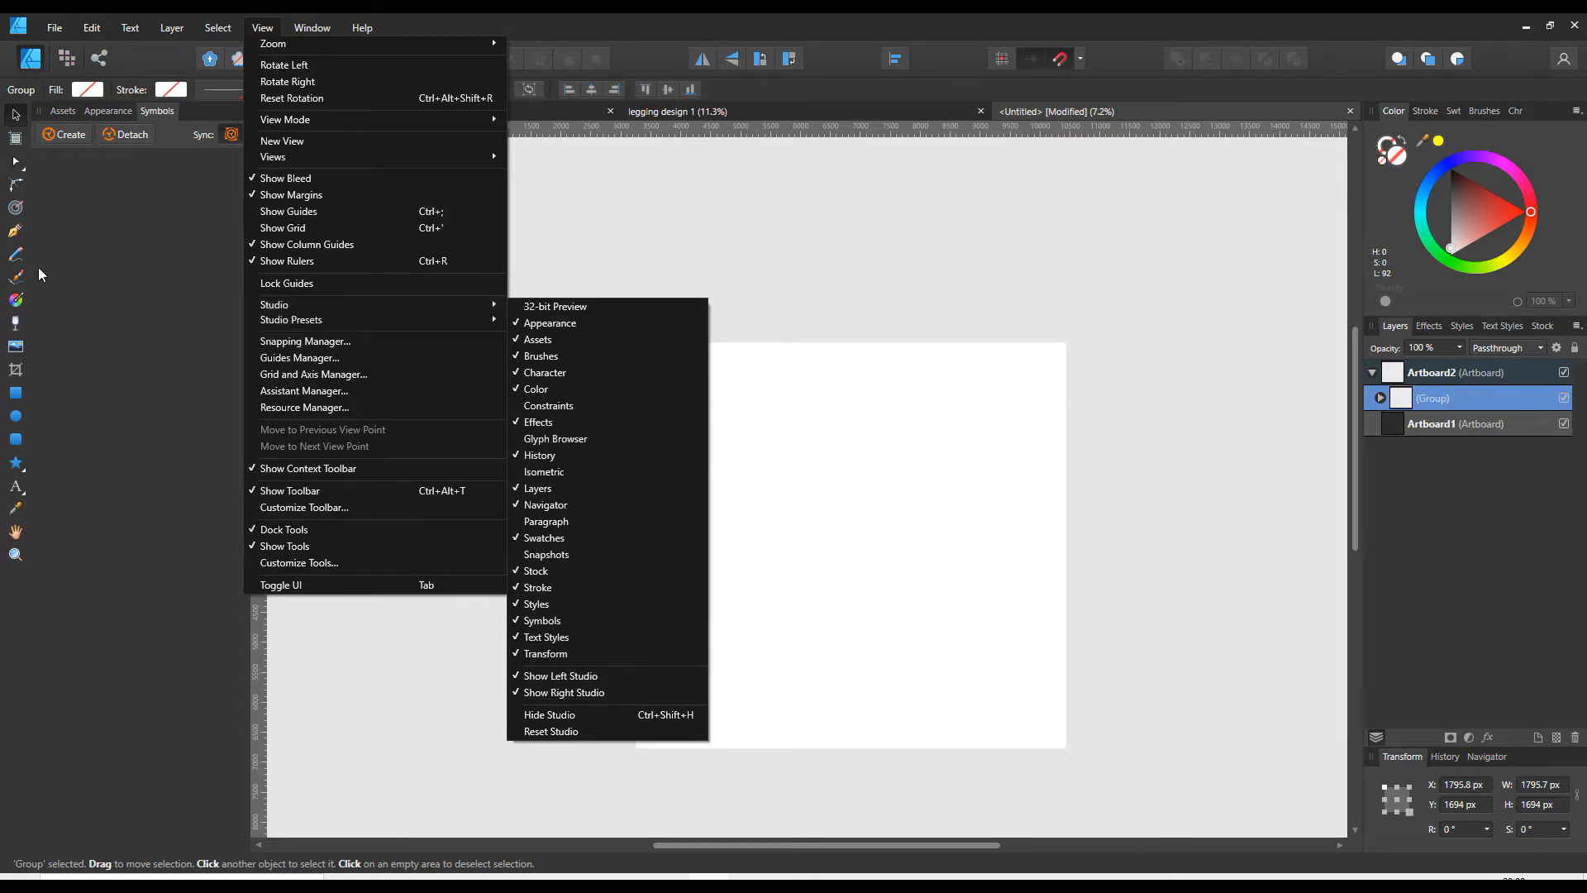
left_click(220, 289)
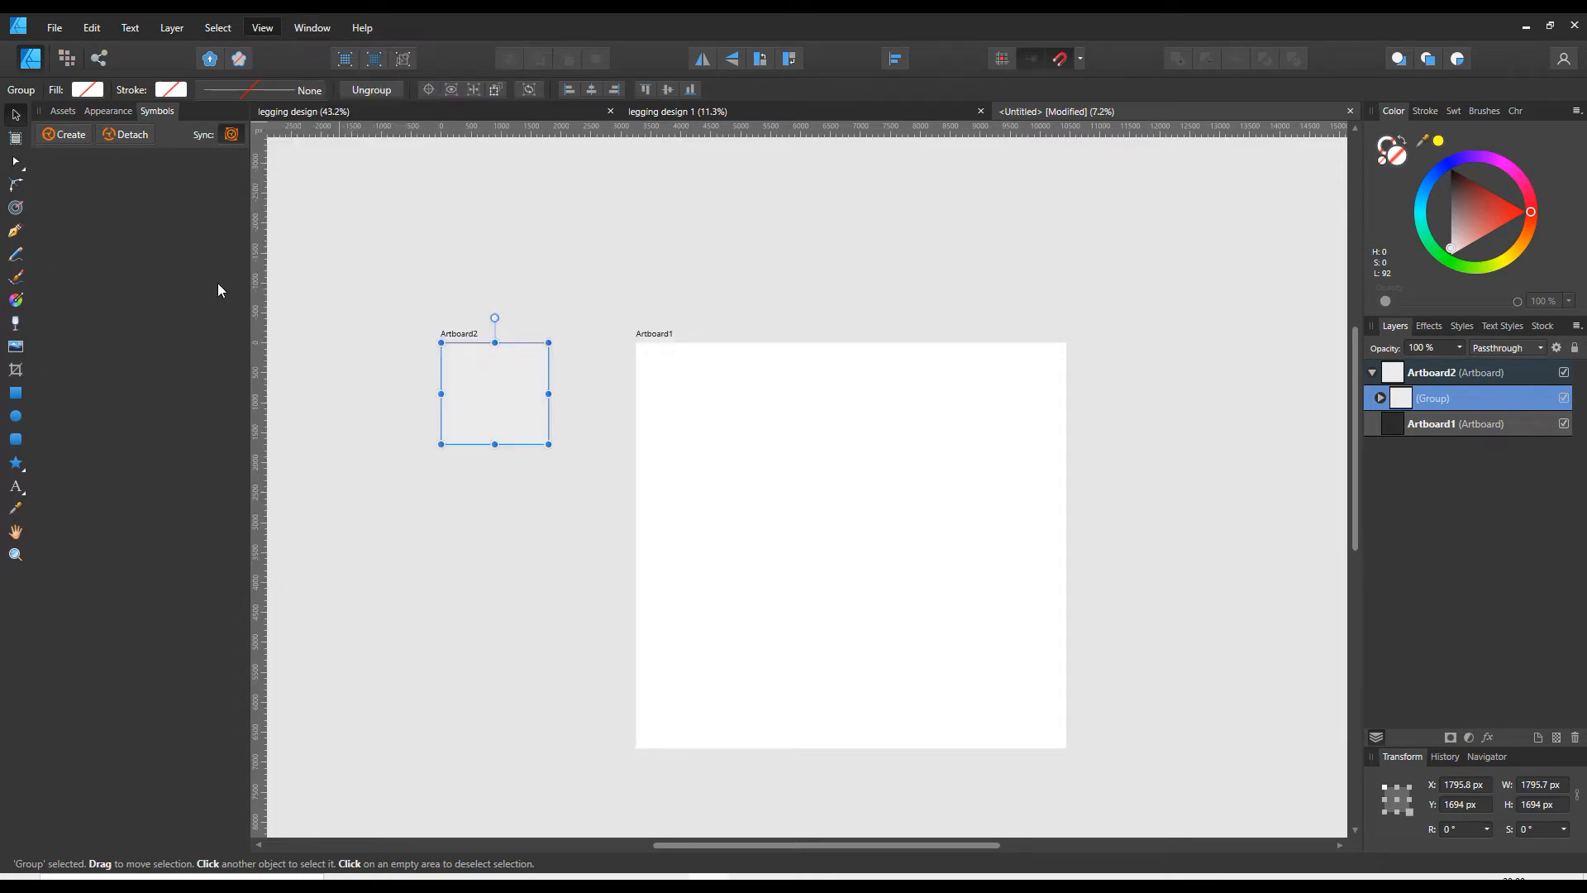
left_click(66, 132)
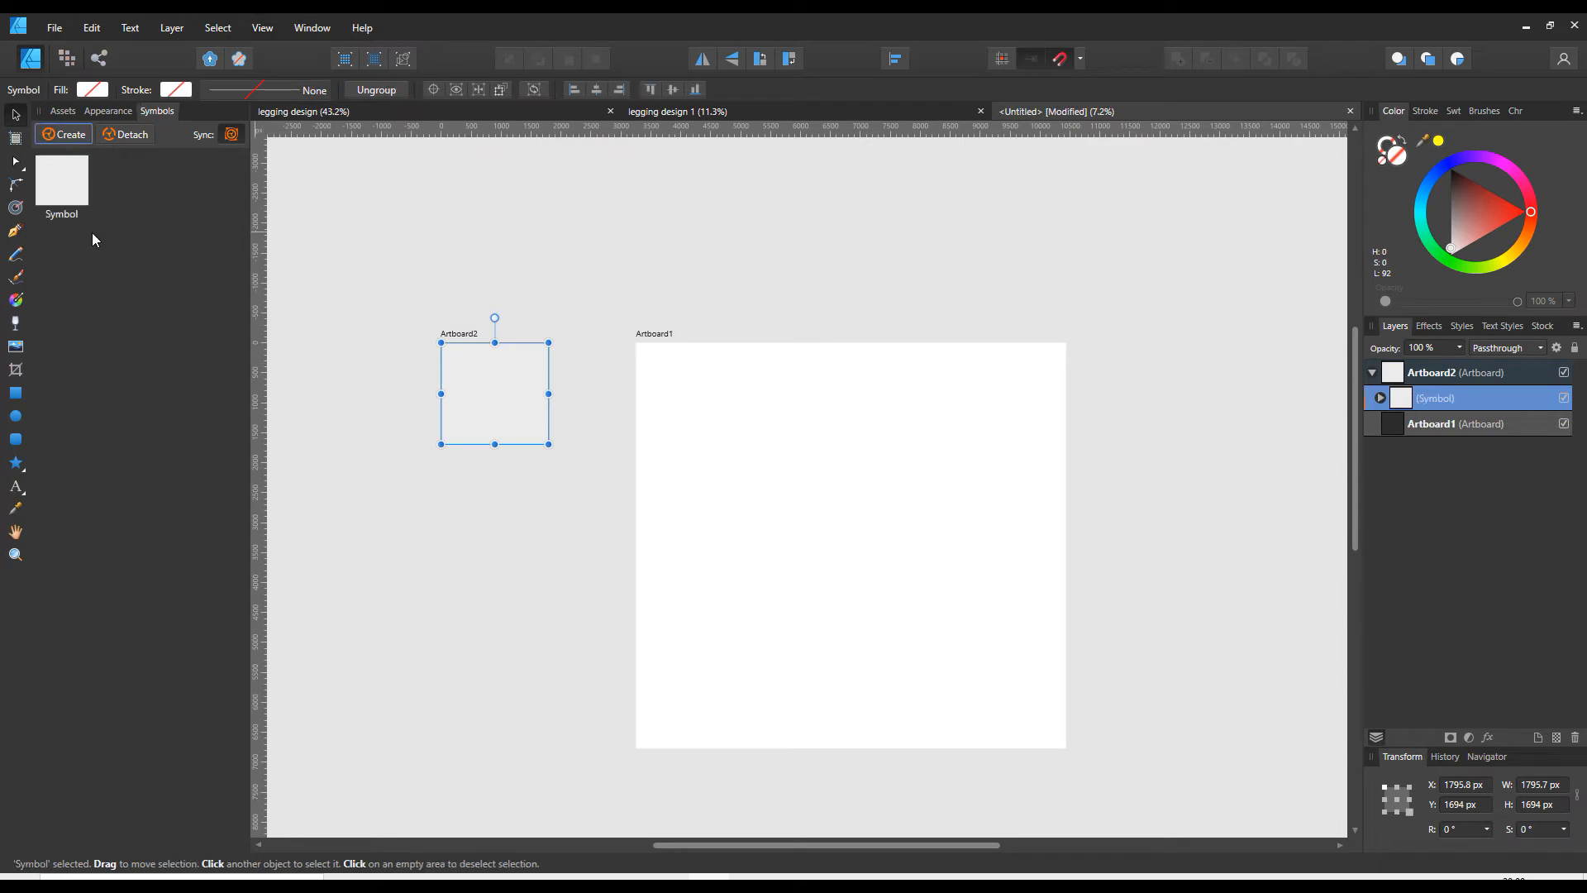
left_click(56, 173)
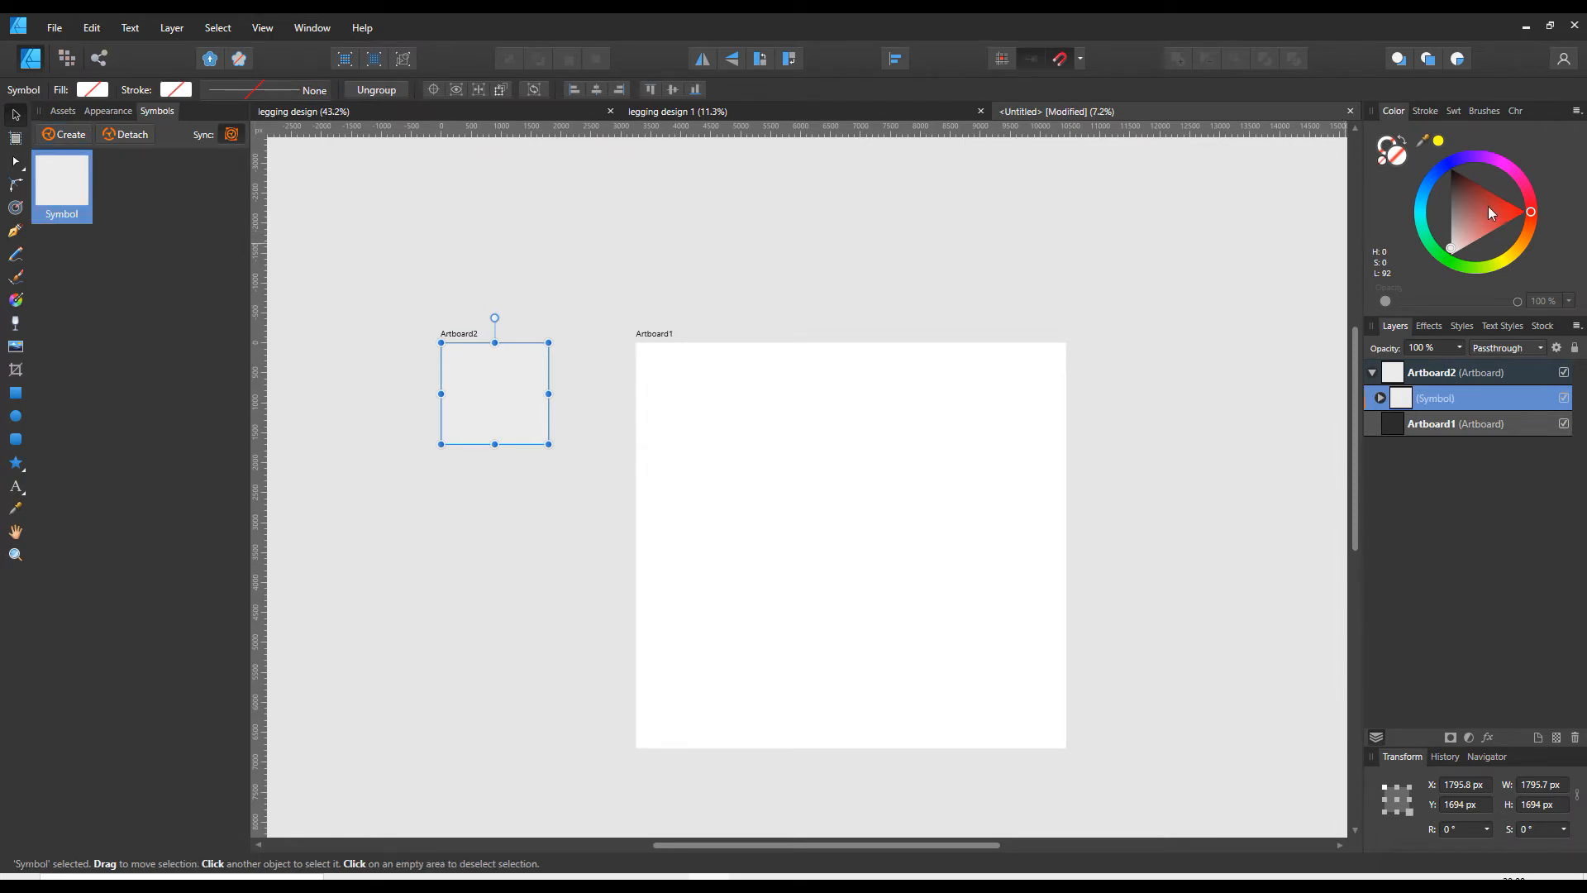
left_click_drag(1470, 225, 1440, 167)
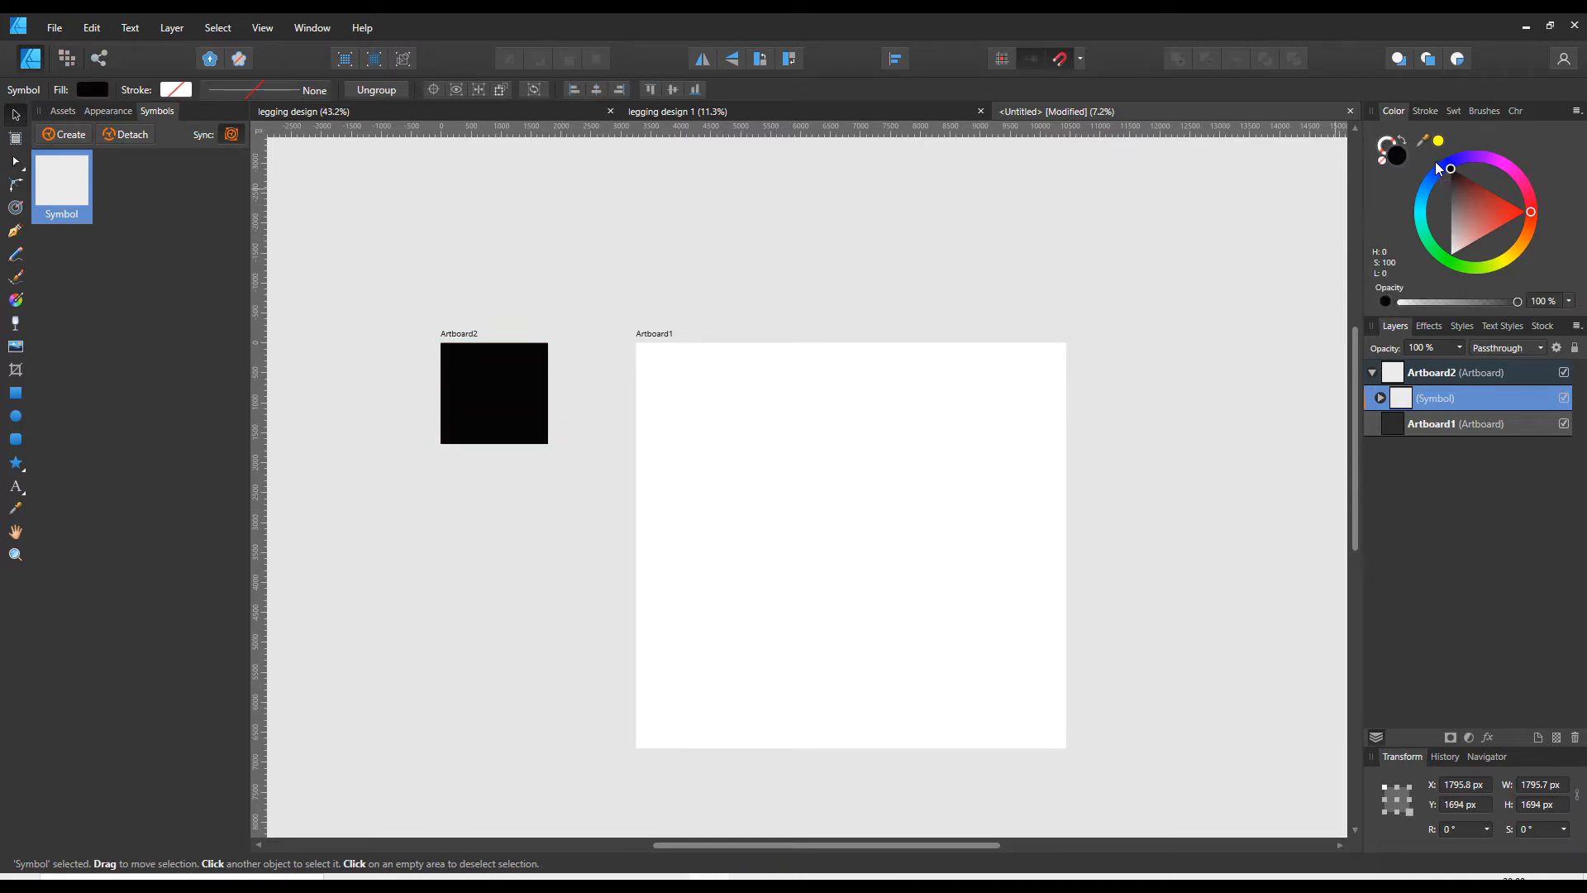
- Place instances of the black symbol side by side along the large artboard's top edge to form a row of four
left_click(61, 170)
left_click_drag(61, 170, 895, 409)
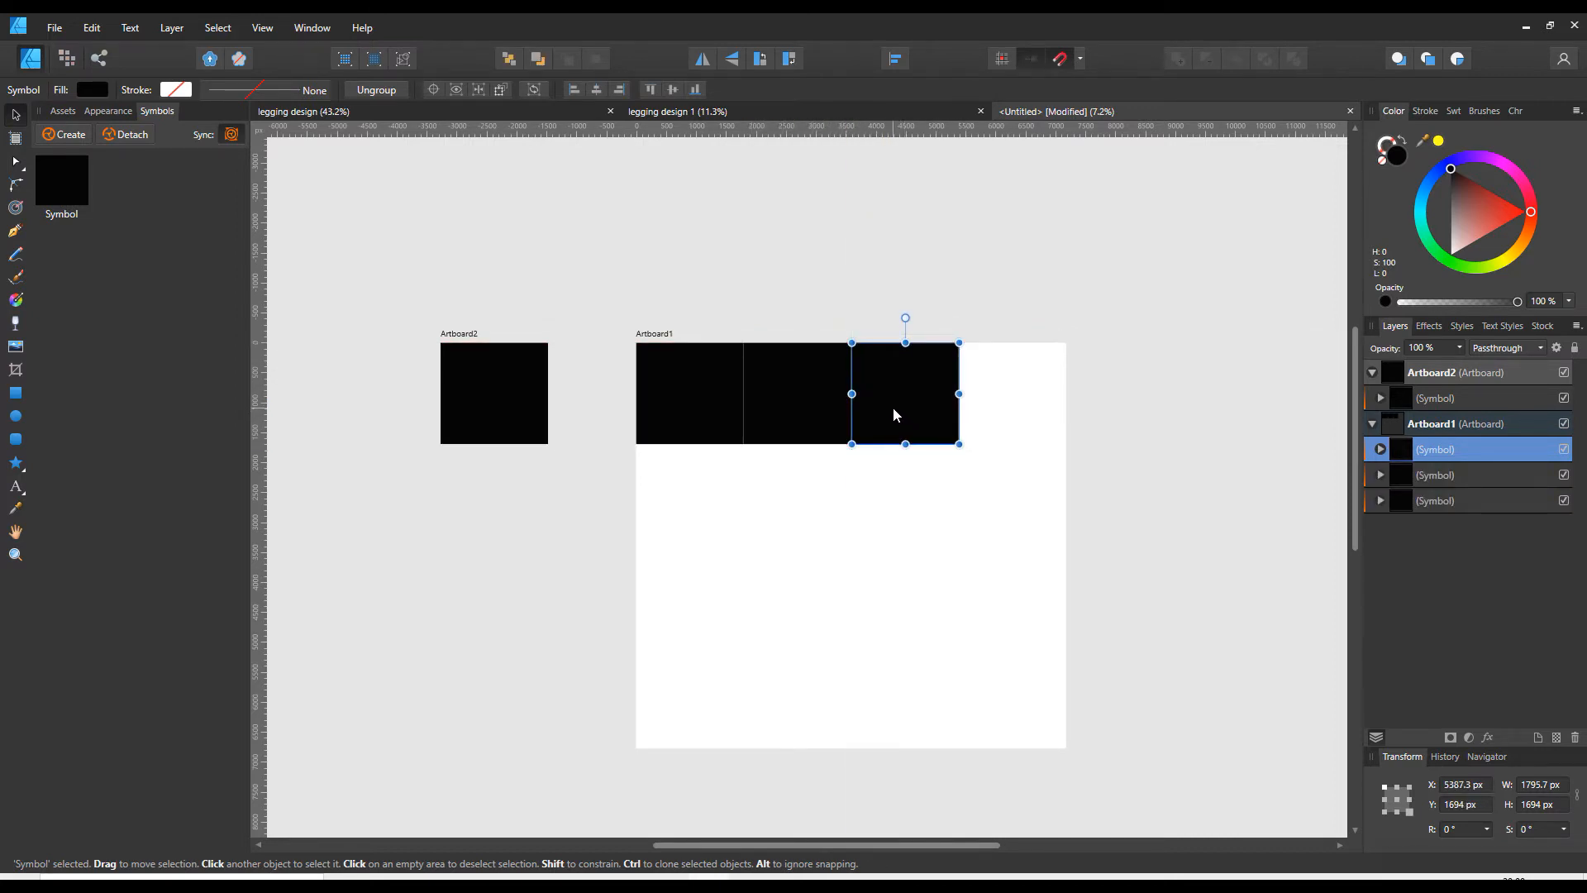
key("ctrl+j")
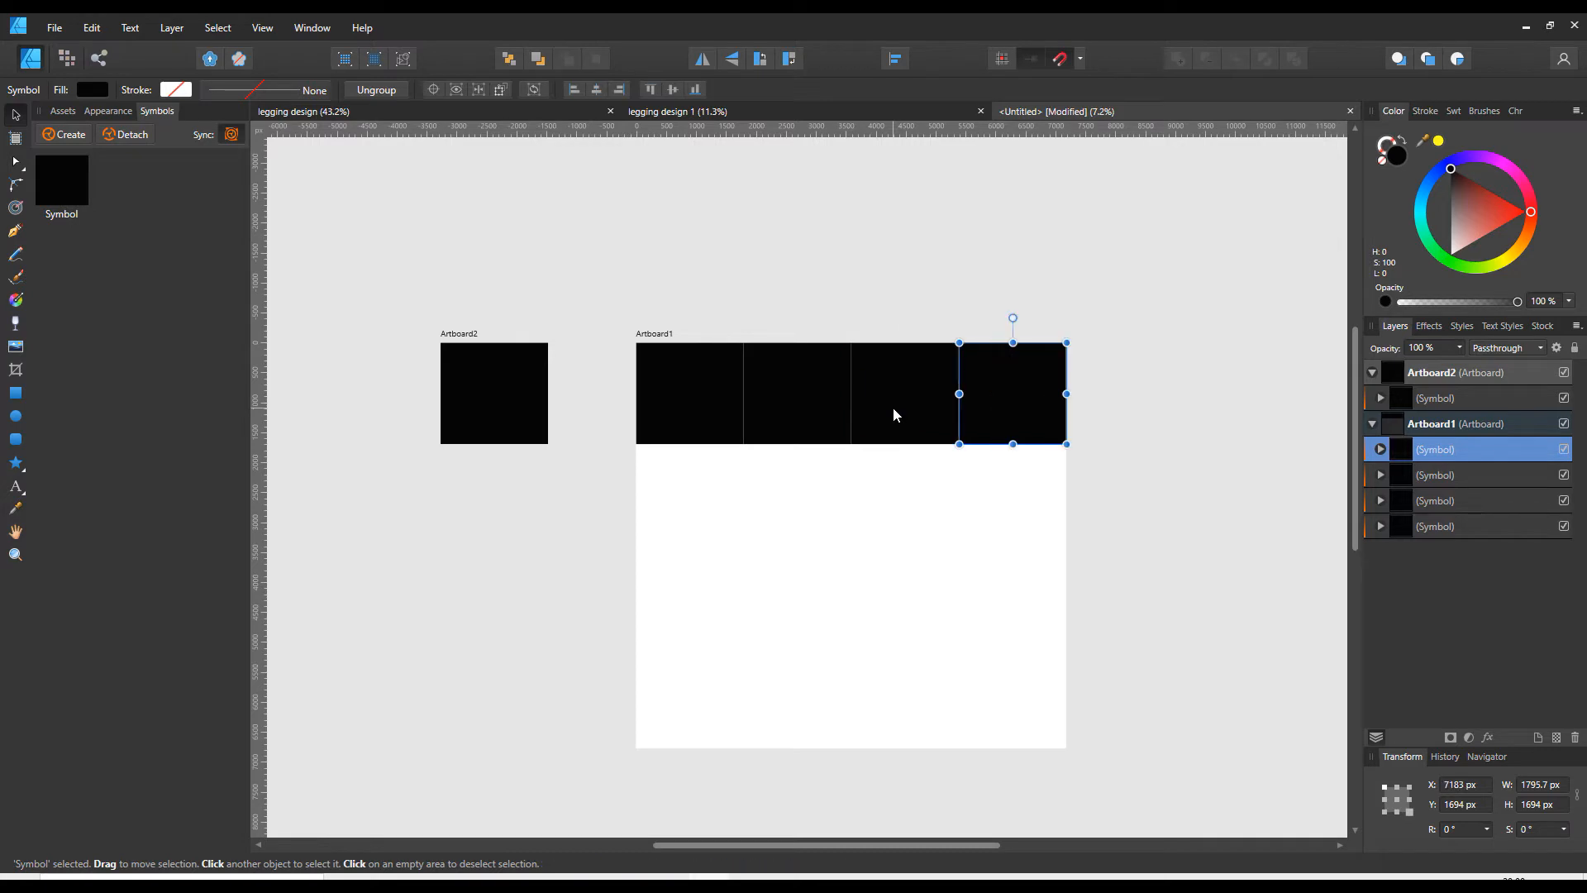
- Duplicate the row of four symbols downward until four rows fill the large artboard
left_click_drag(614, 327, 1142, 506)
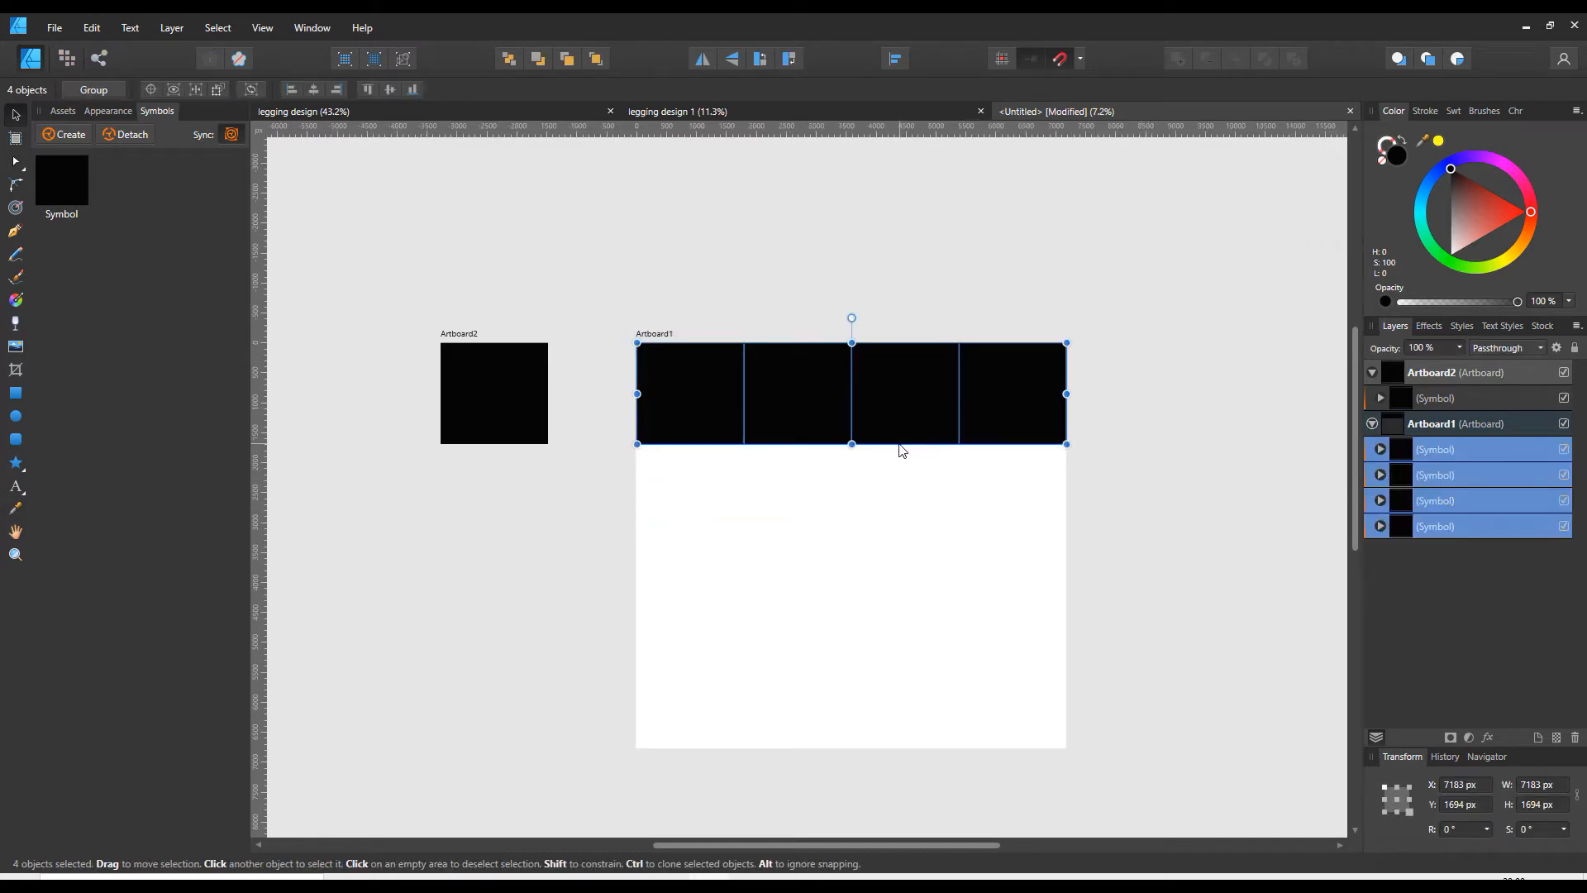
key("ctrl+j")
left_click_drag(802, 408, 798, 706)
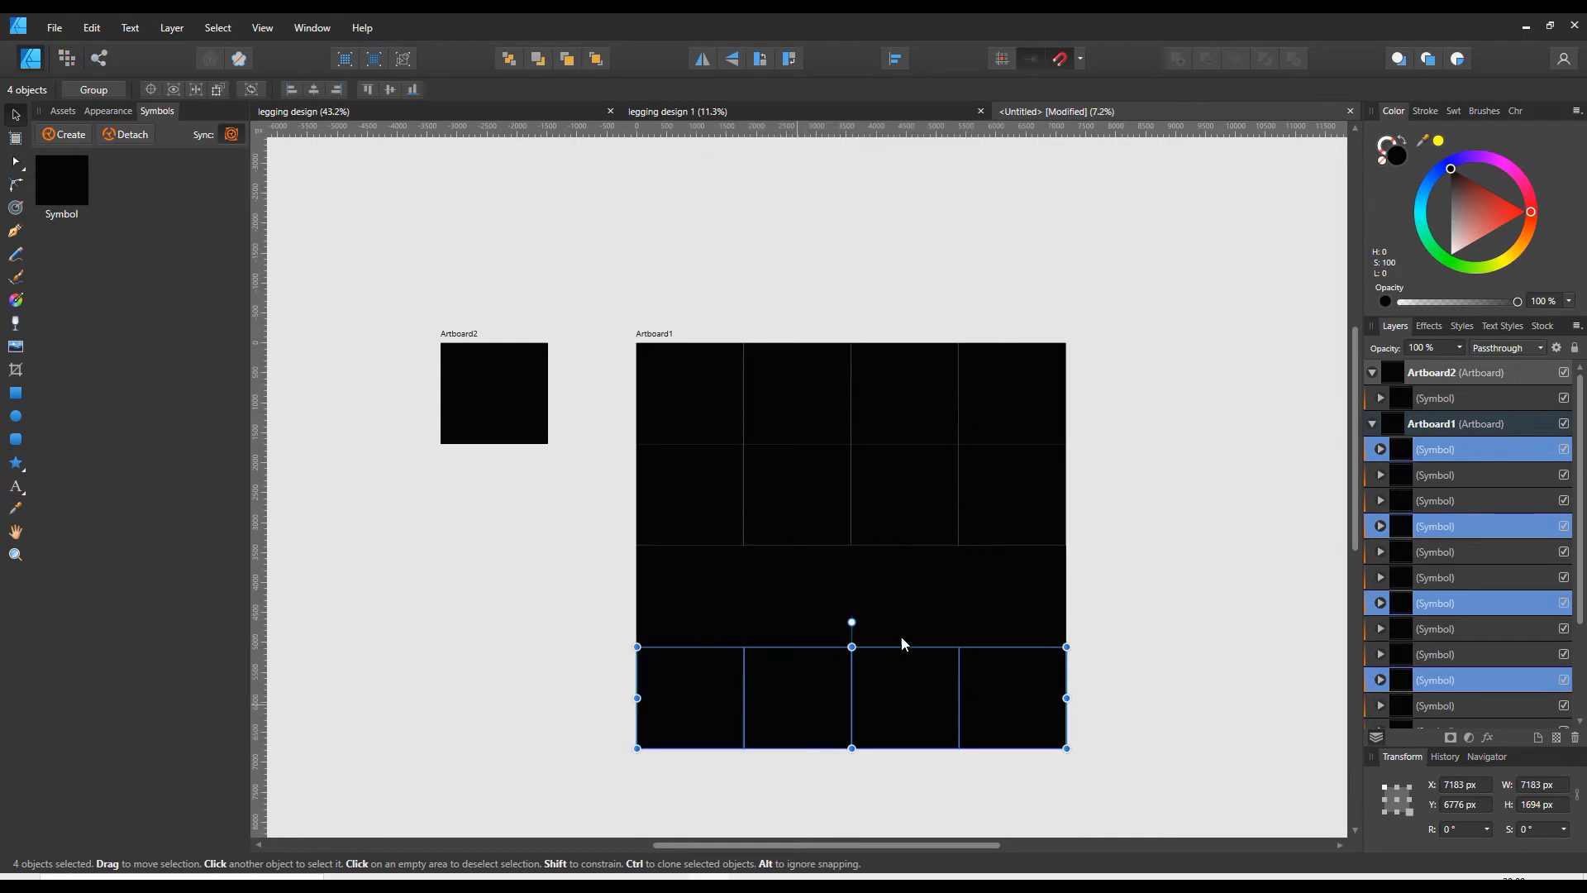
left_click(1169, 536)
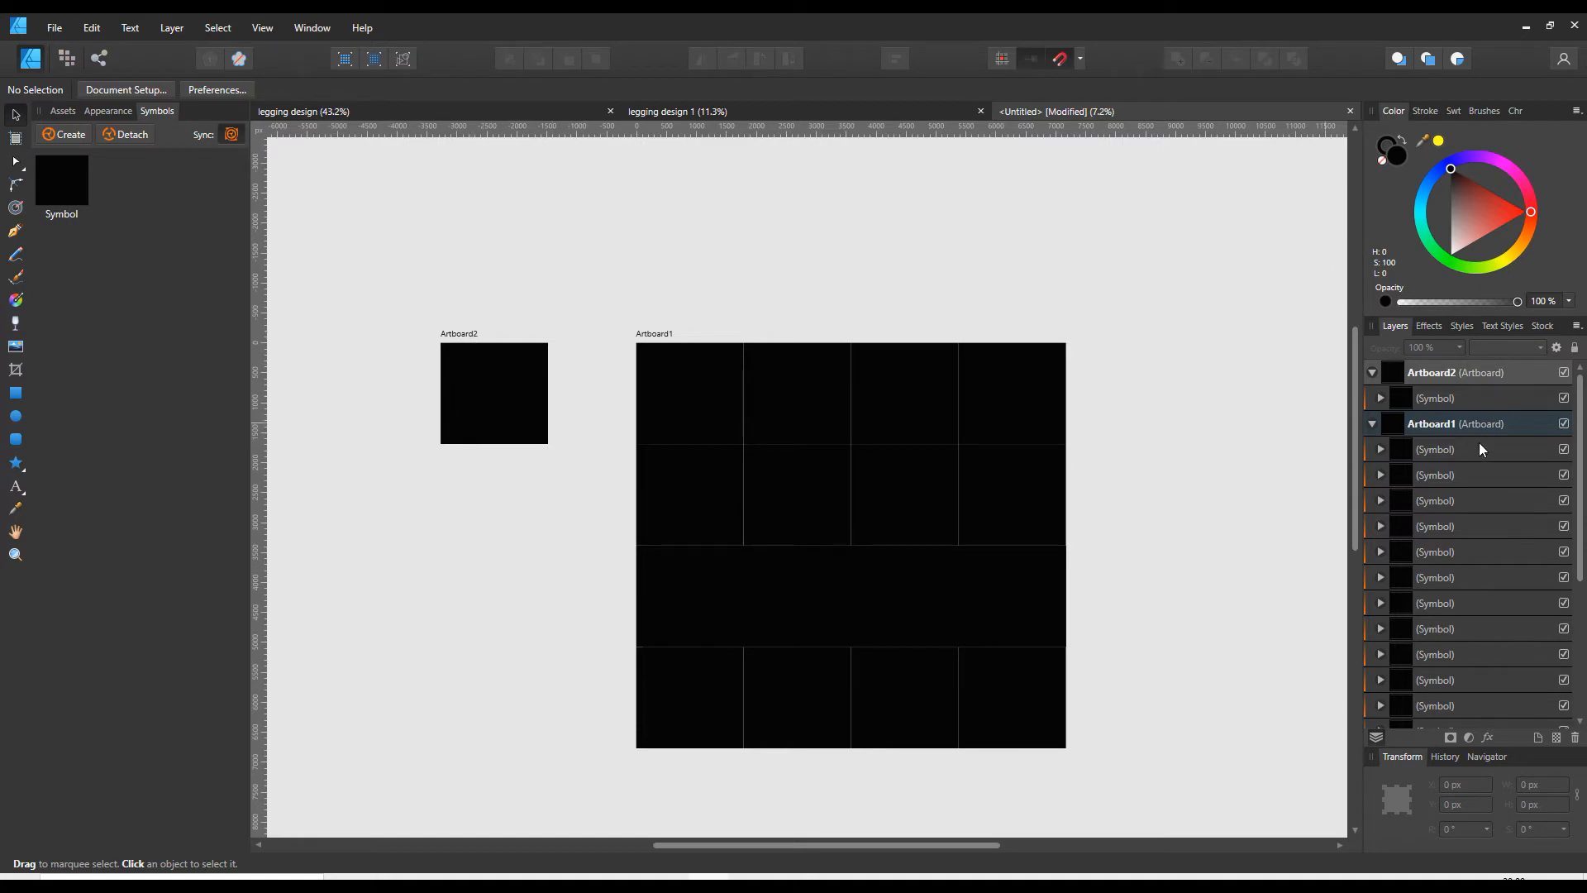
- Rename the large artboard as Input
left_click(1424, 420)
left_click(1431, 425)
type("Input")
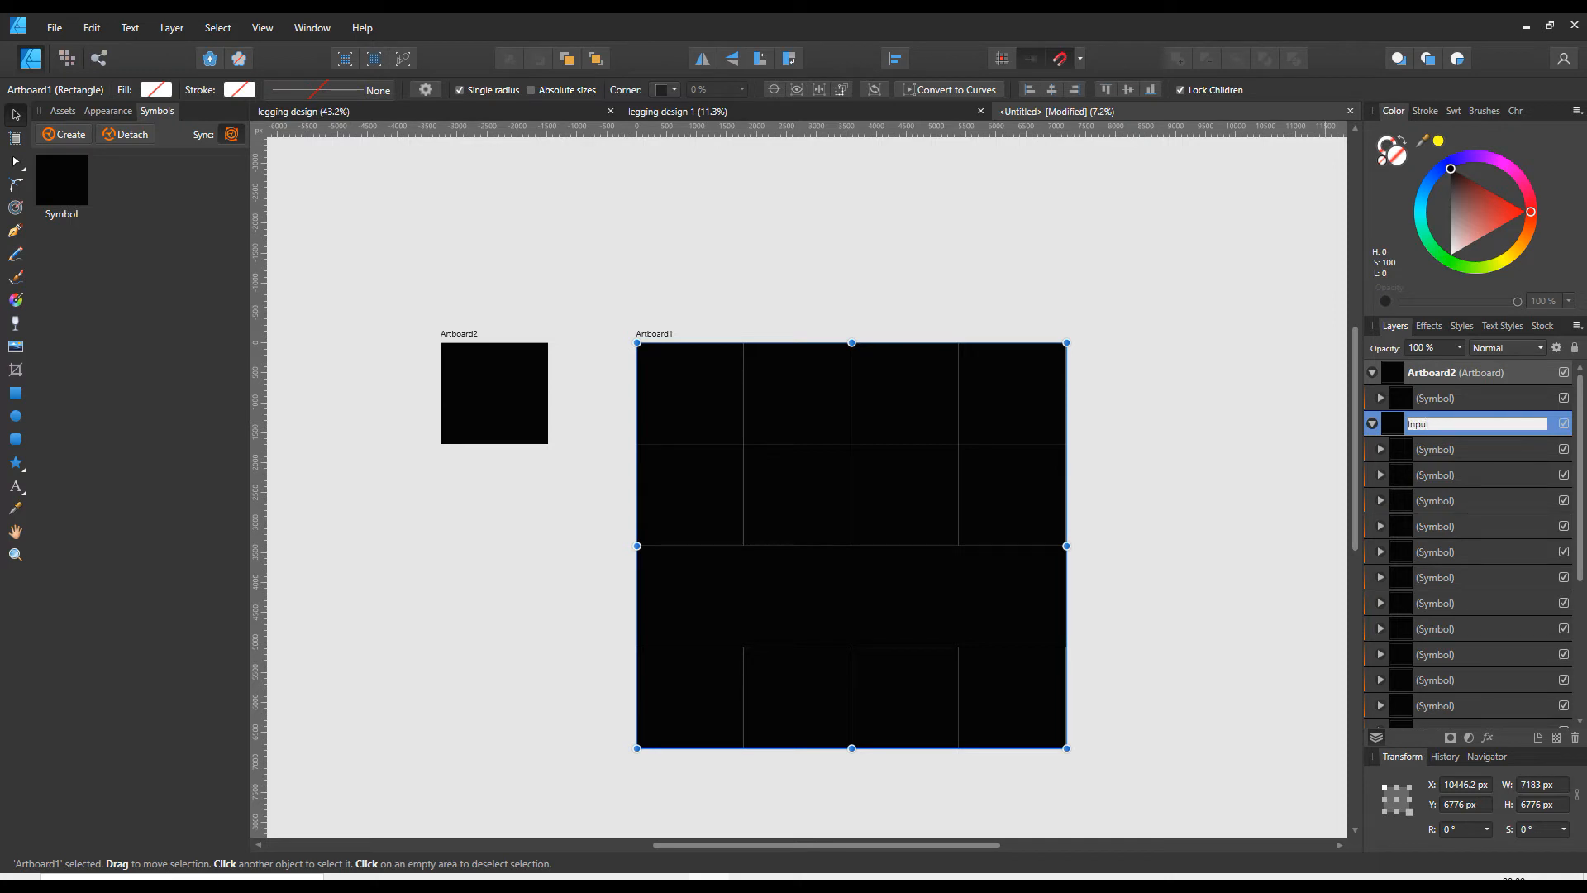
key("Return")
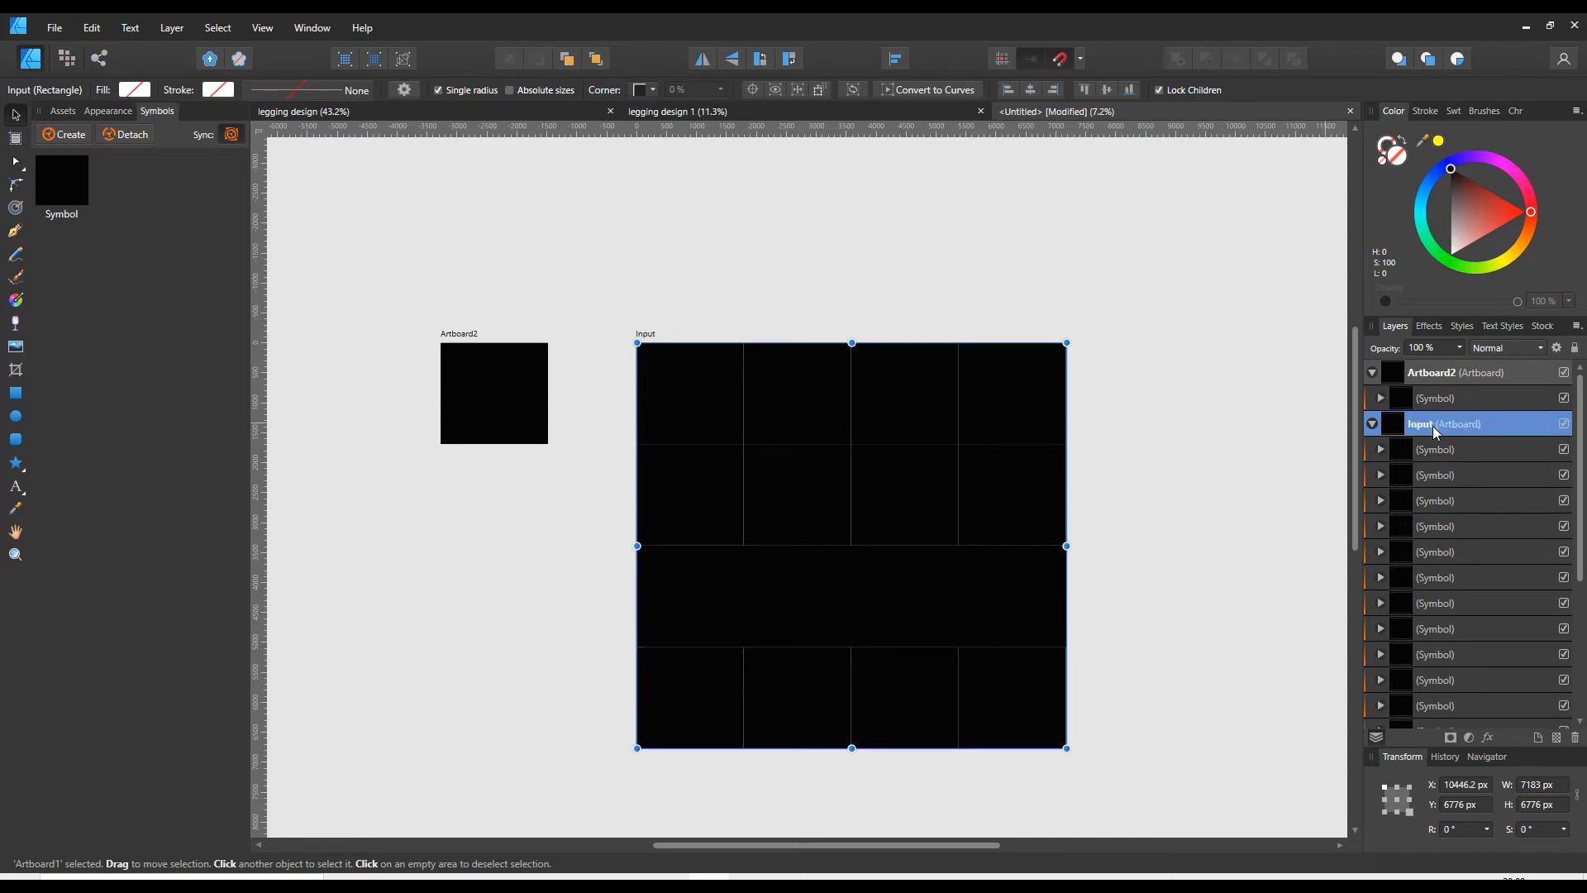
- Rename the small artboard as Output
left_click(1452, 381)
left_click(1445, 377)
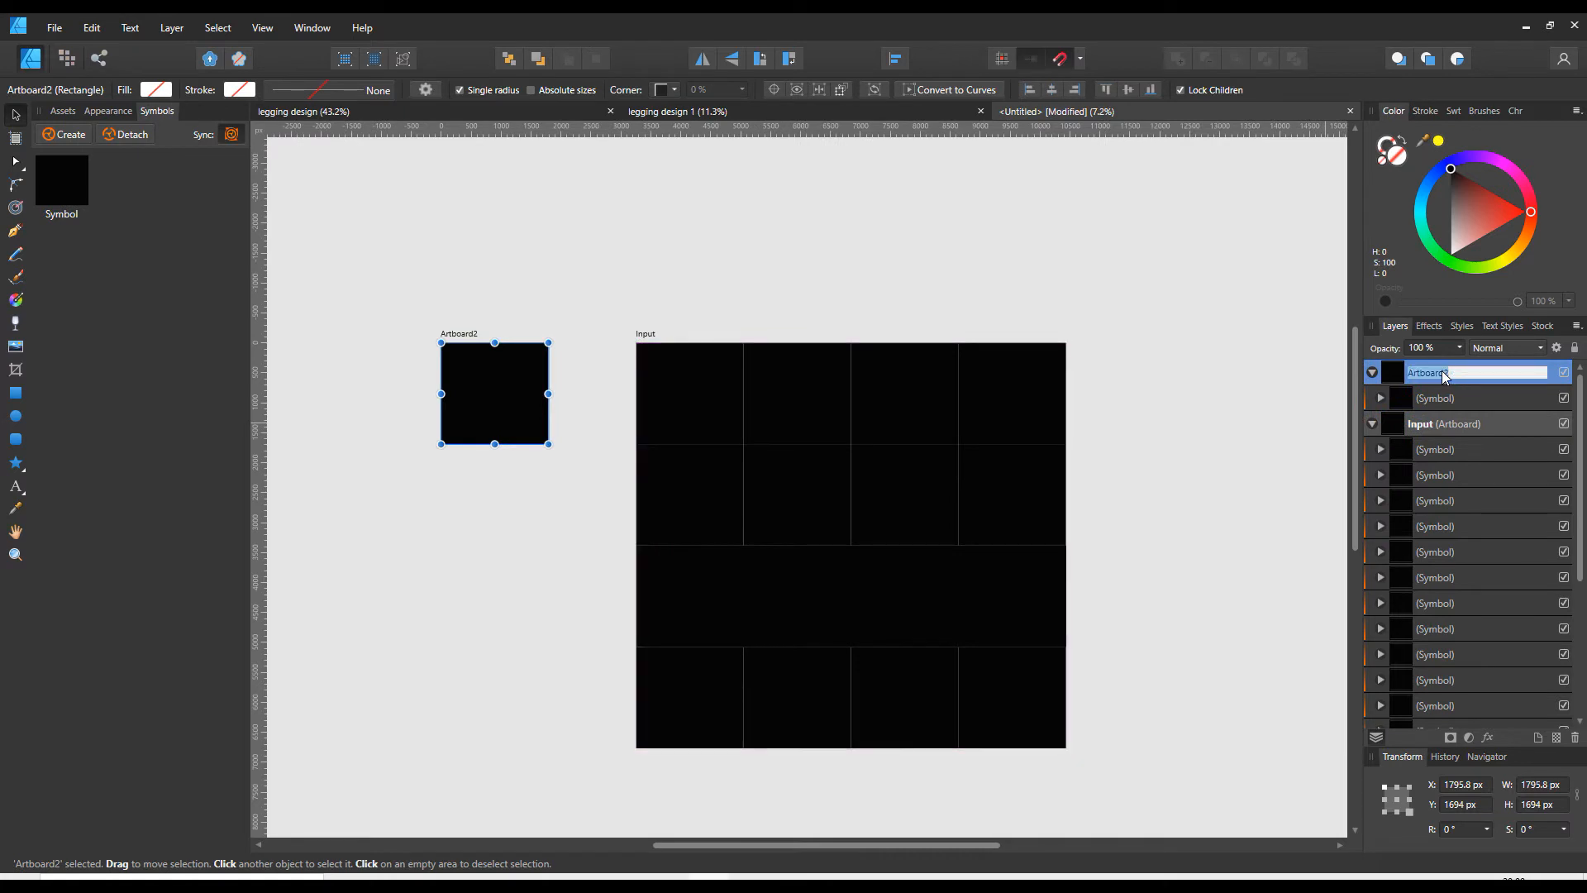
type("Output")
key("Return")
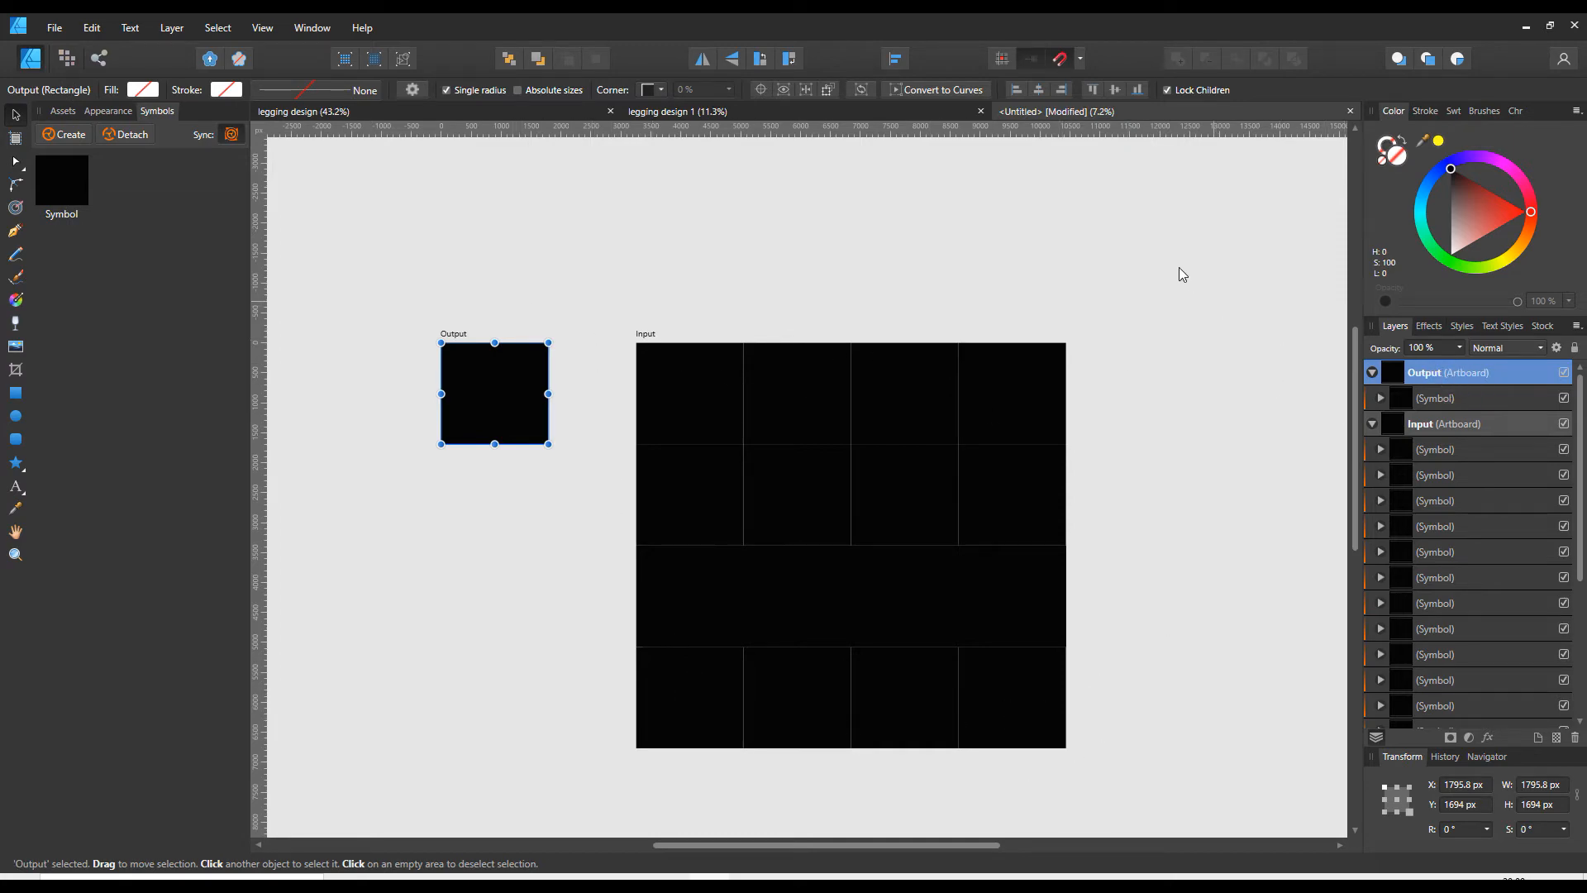
- Compare the new tile layout with the input and output artboards in both existing legging designs
left_click(777, 104)
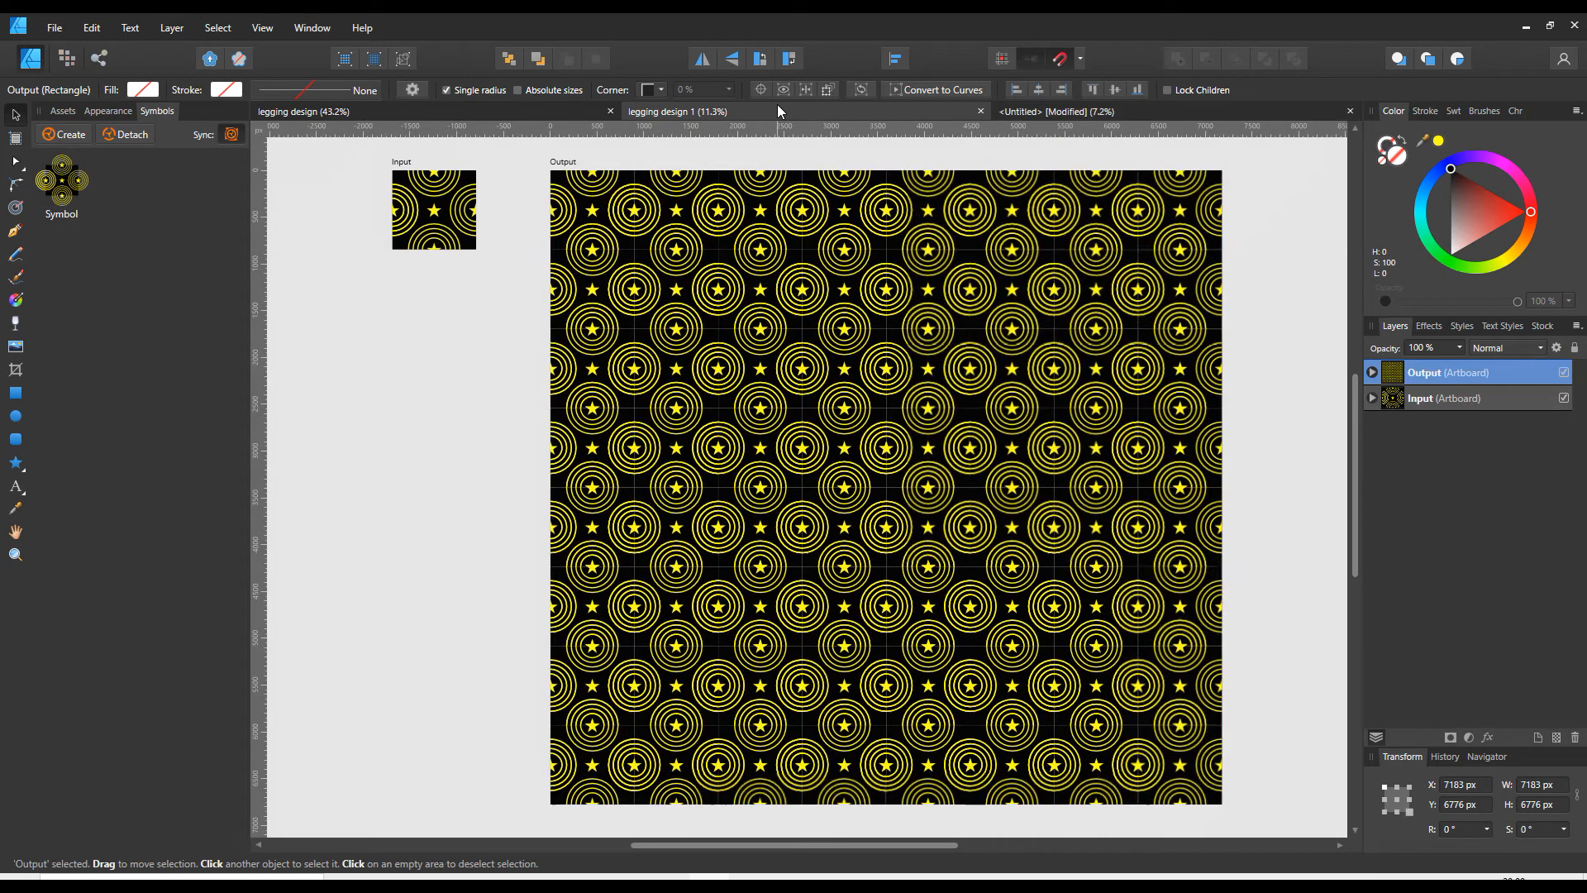
left_click(430, 110)
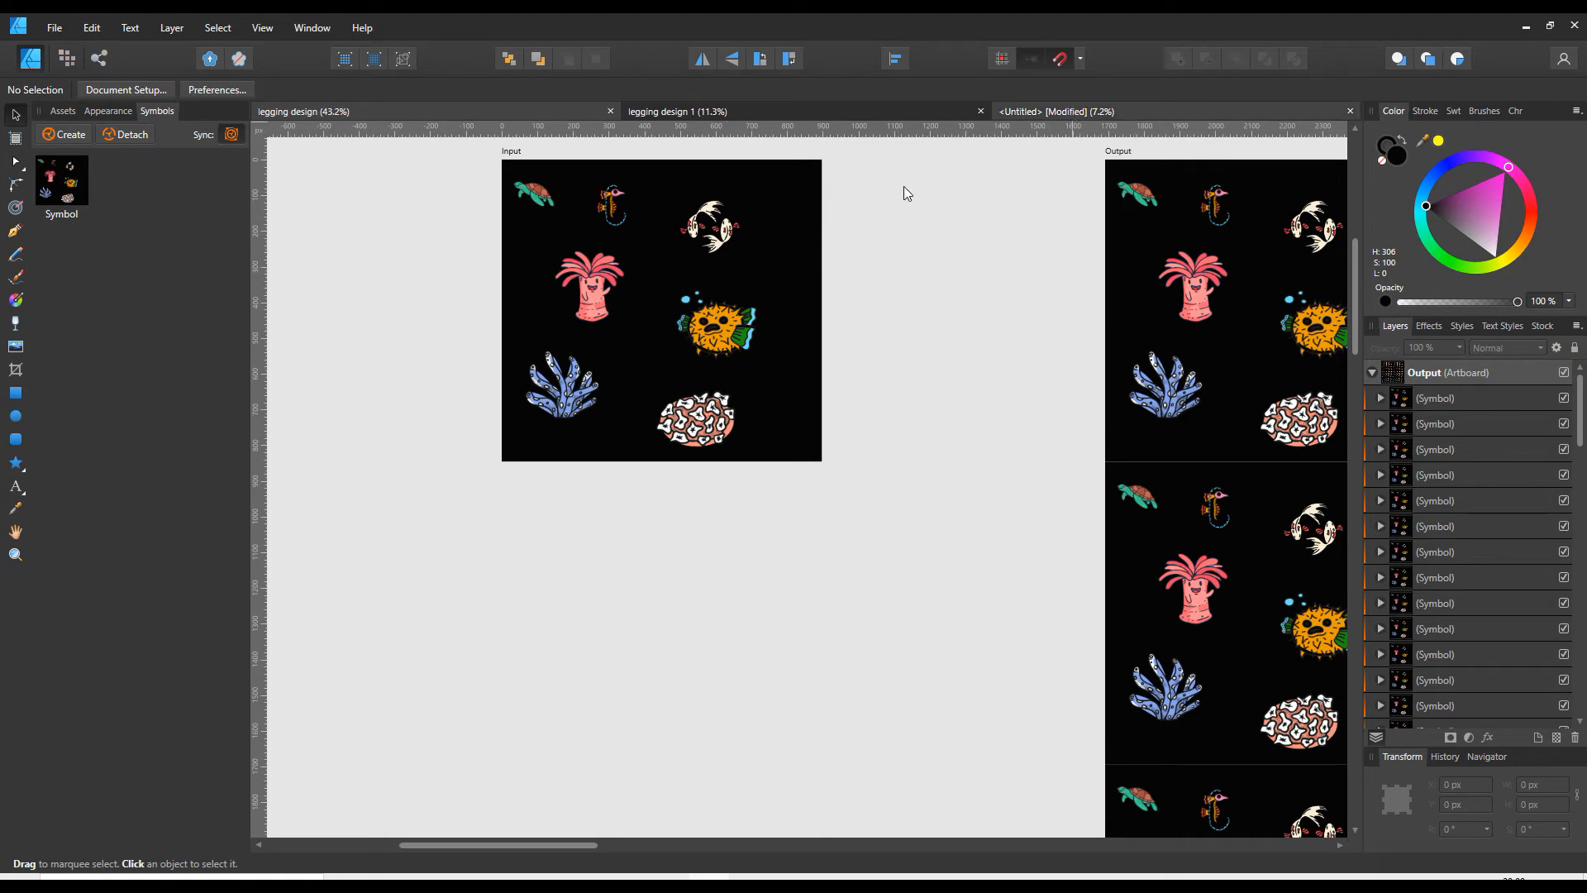
left_click(1066, 111)
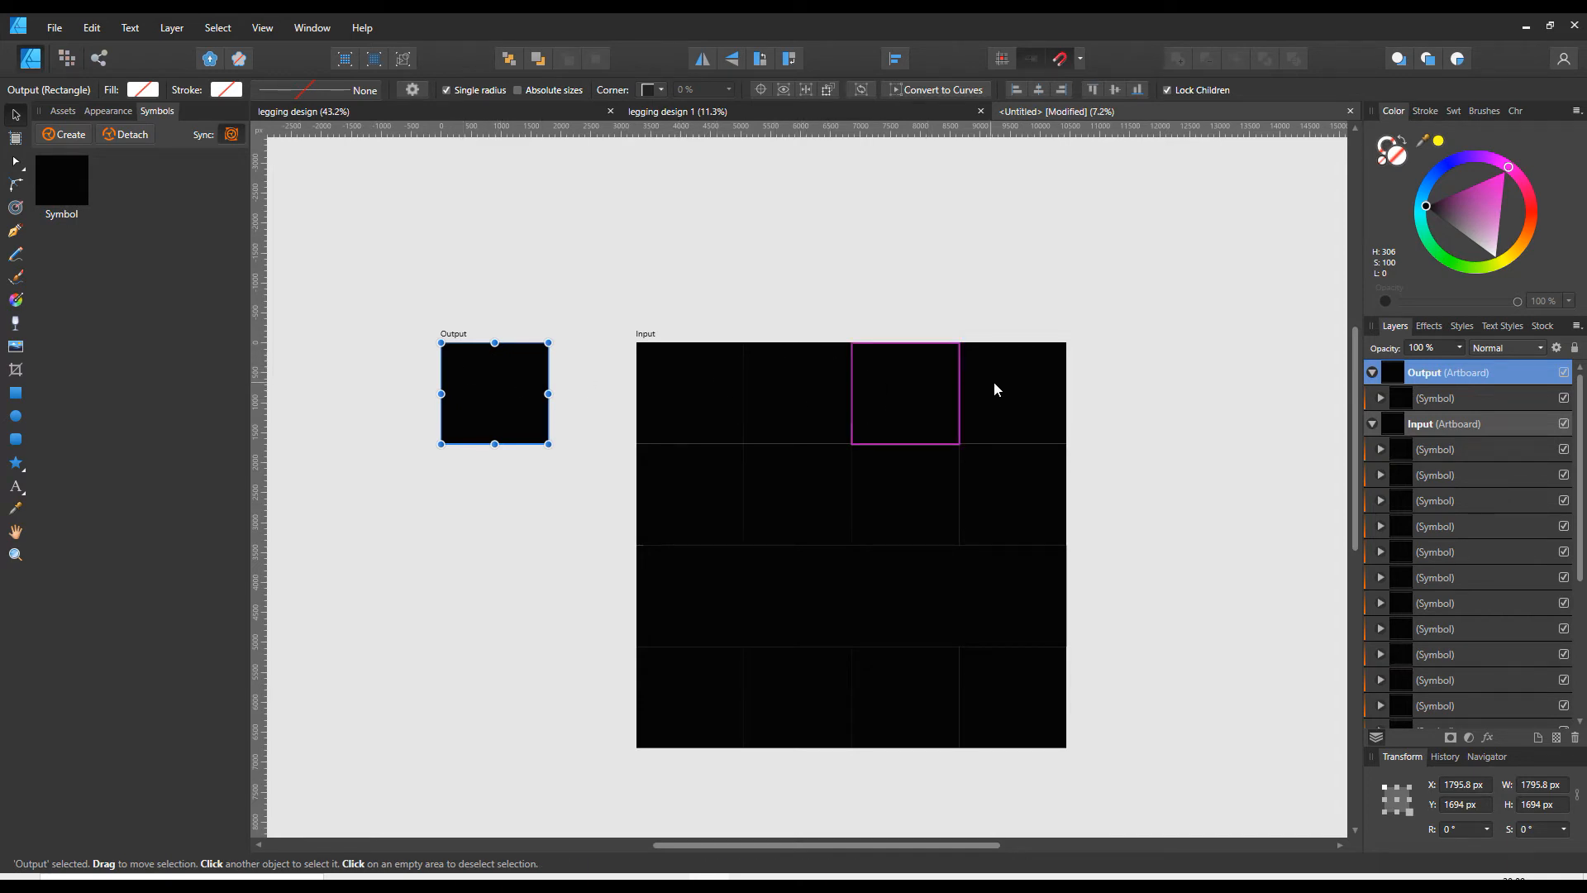
left_click(653, 116)
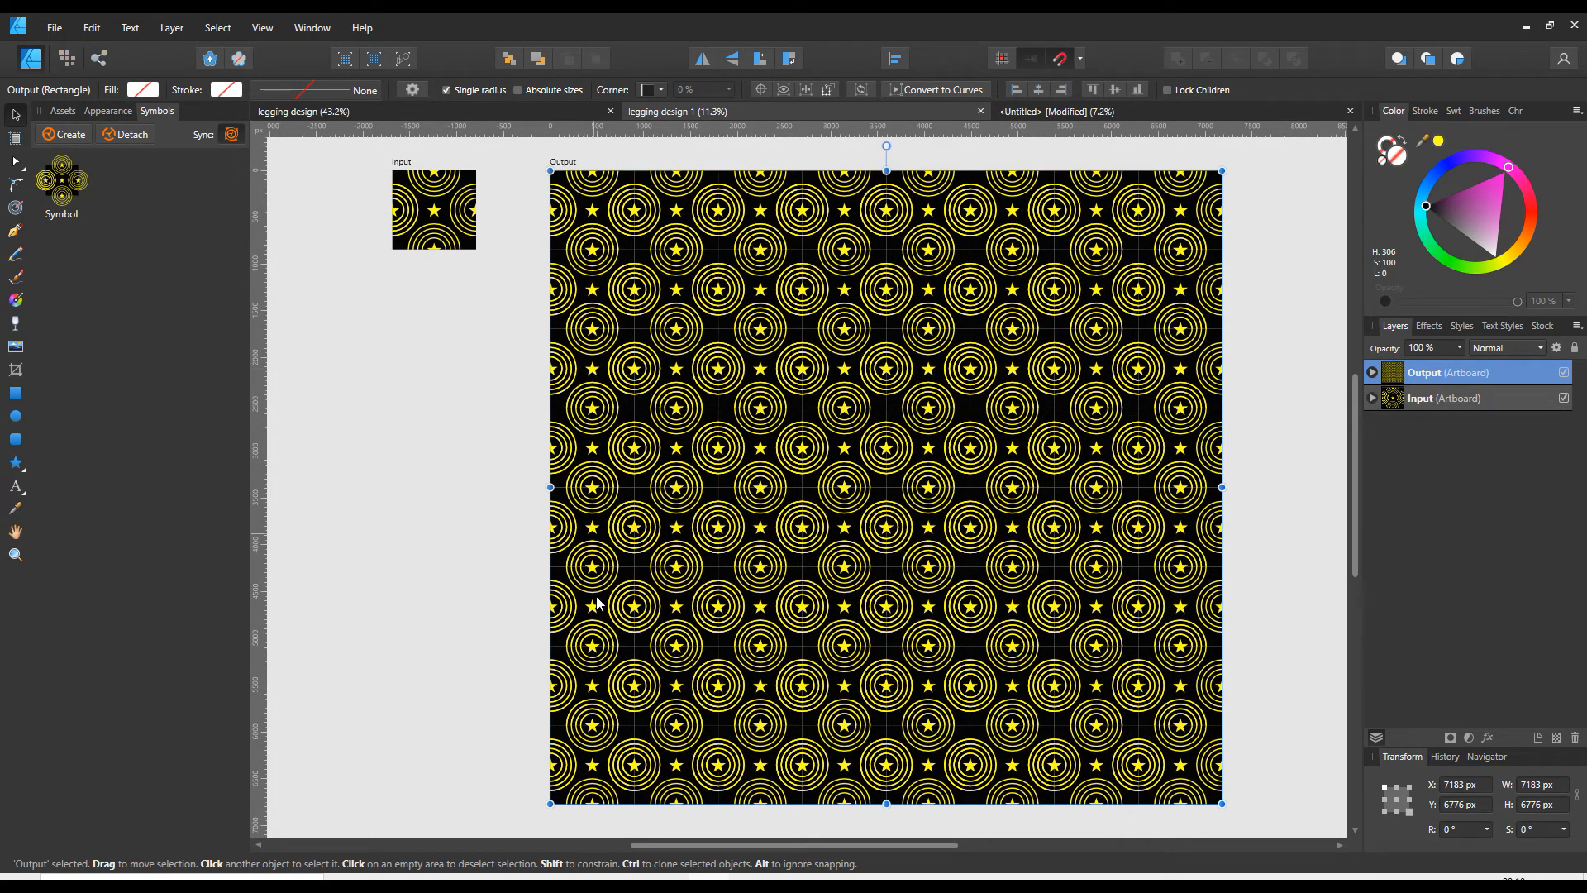
left_click(1076, 116)
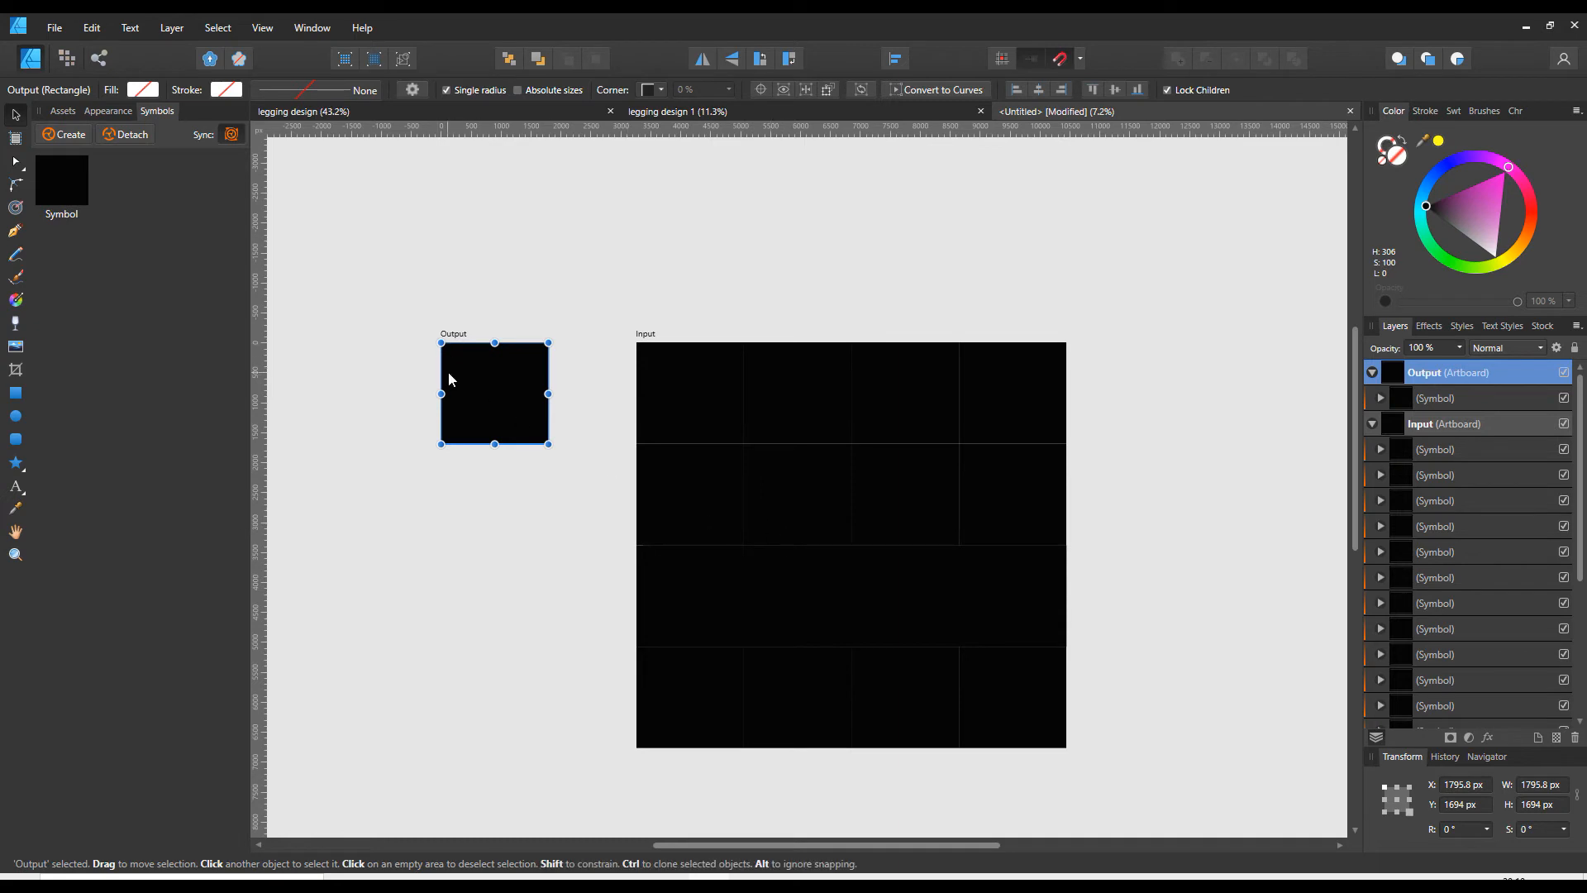
- Draw an ellipse about 414 × 388 px in the upper left of the small artboard and fill it with pink
left_click(15, 419)
left_click_drag(461, 370, 486, 393)
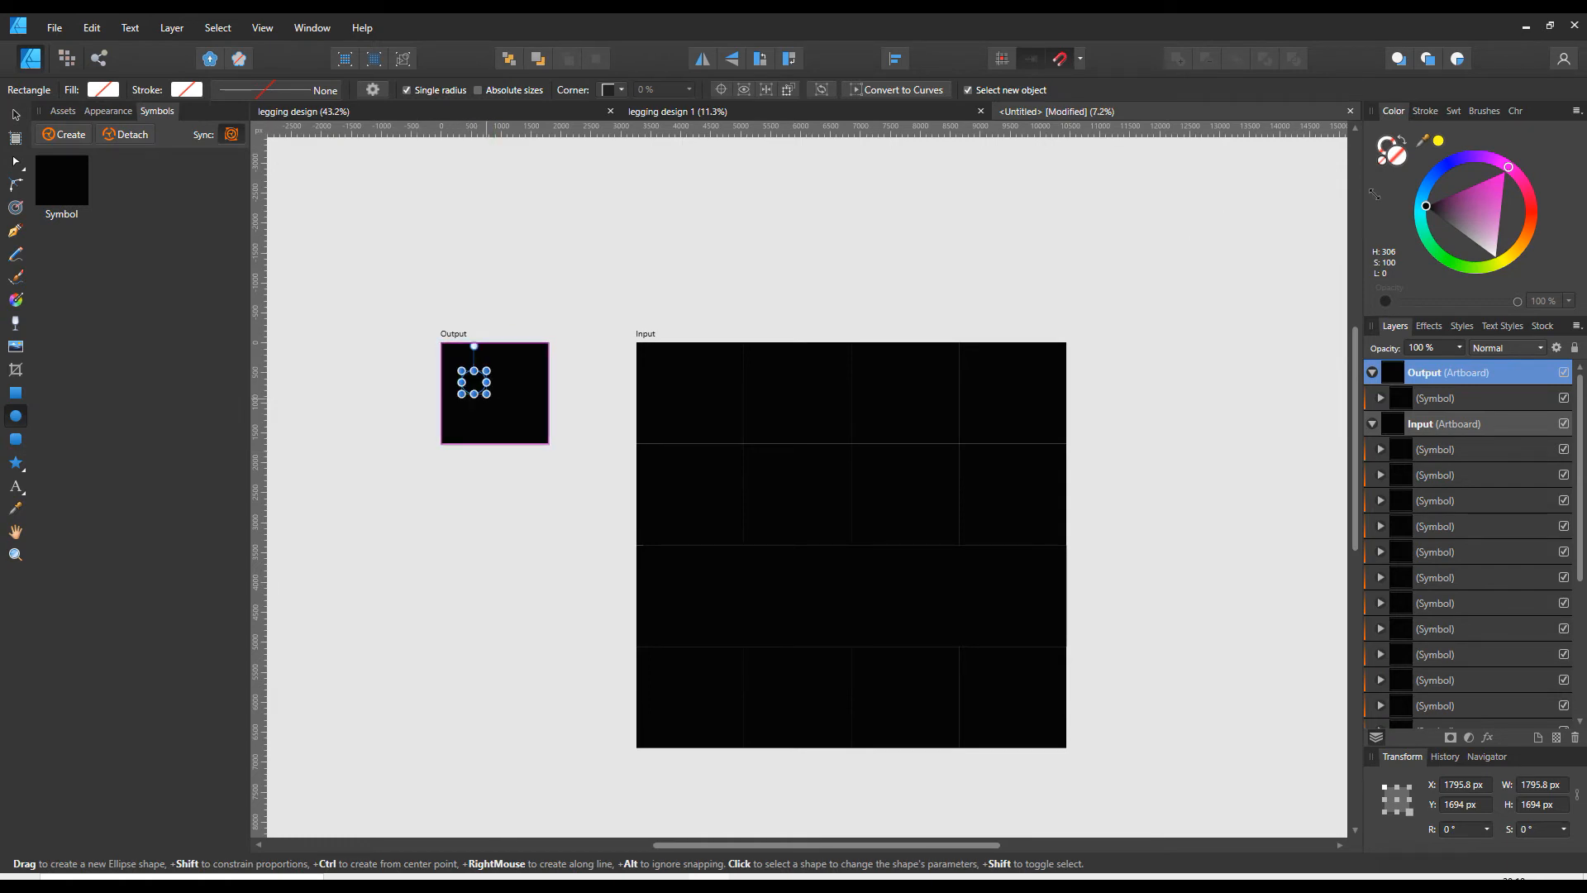
left_click(1478, 219)
left_click(1505, 168)
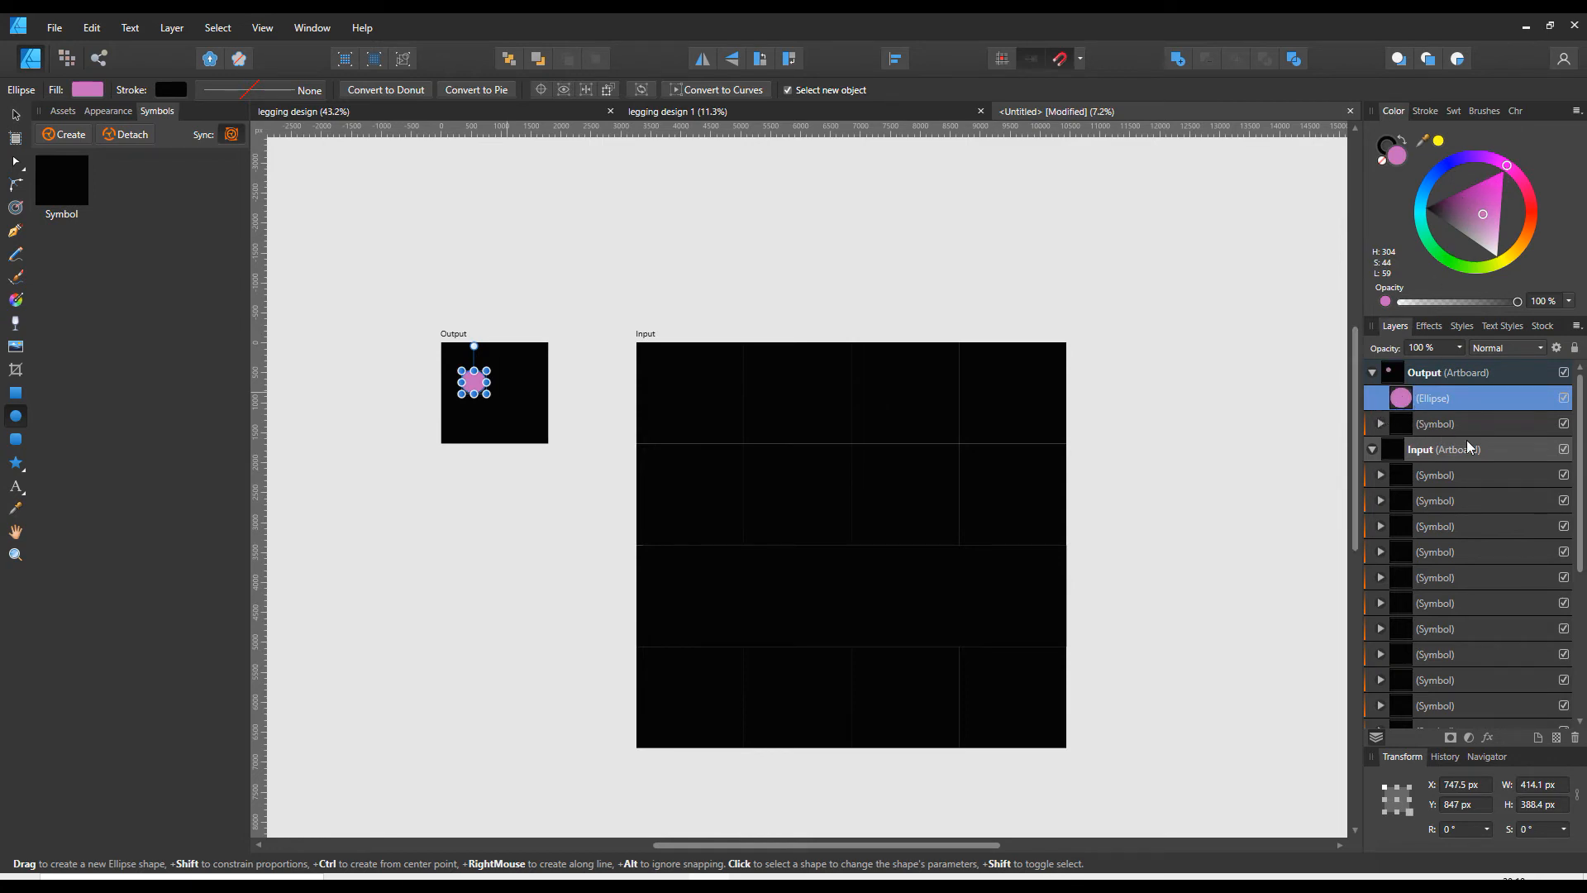
- Nest the ellipse inside the small artboard's symbol and check its copy in the first symbol listed under the large artboard
left_click_drag(1386, 401, 1437, 423)
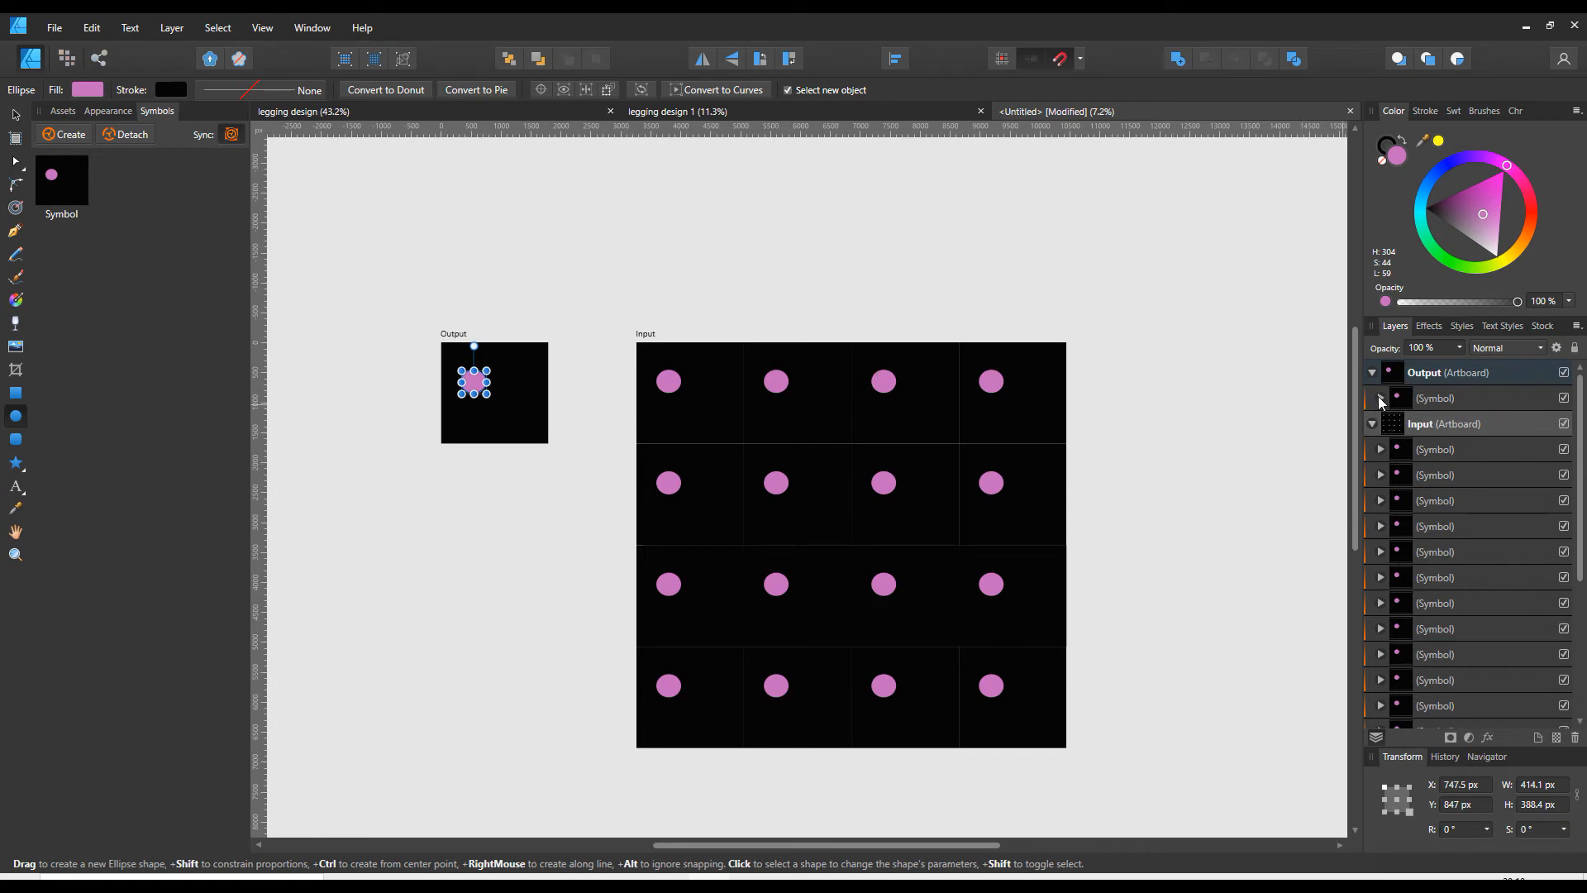
left_click(1381, 451)
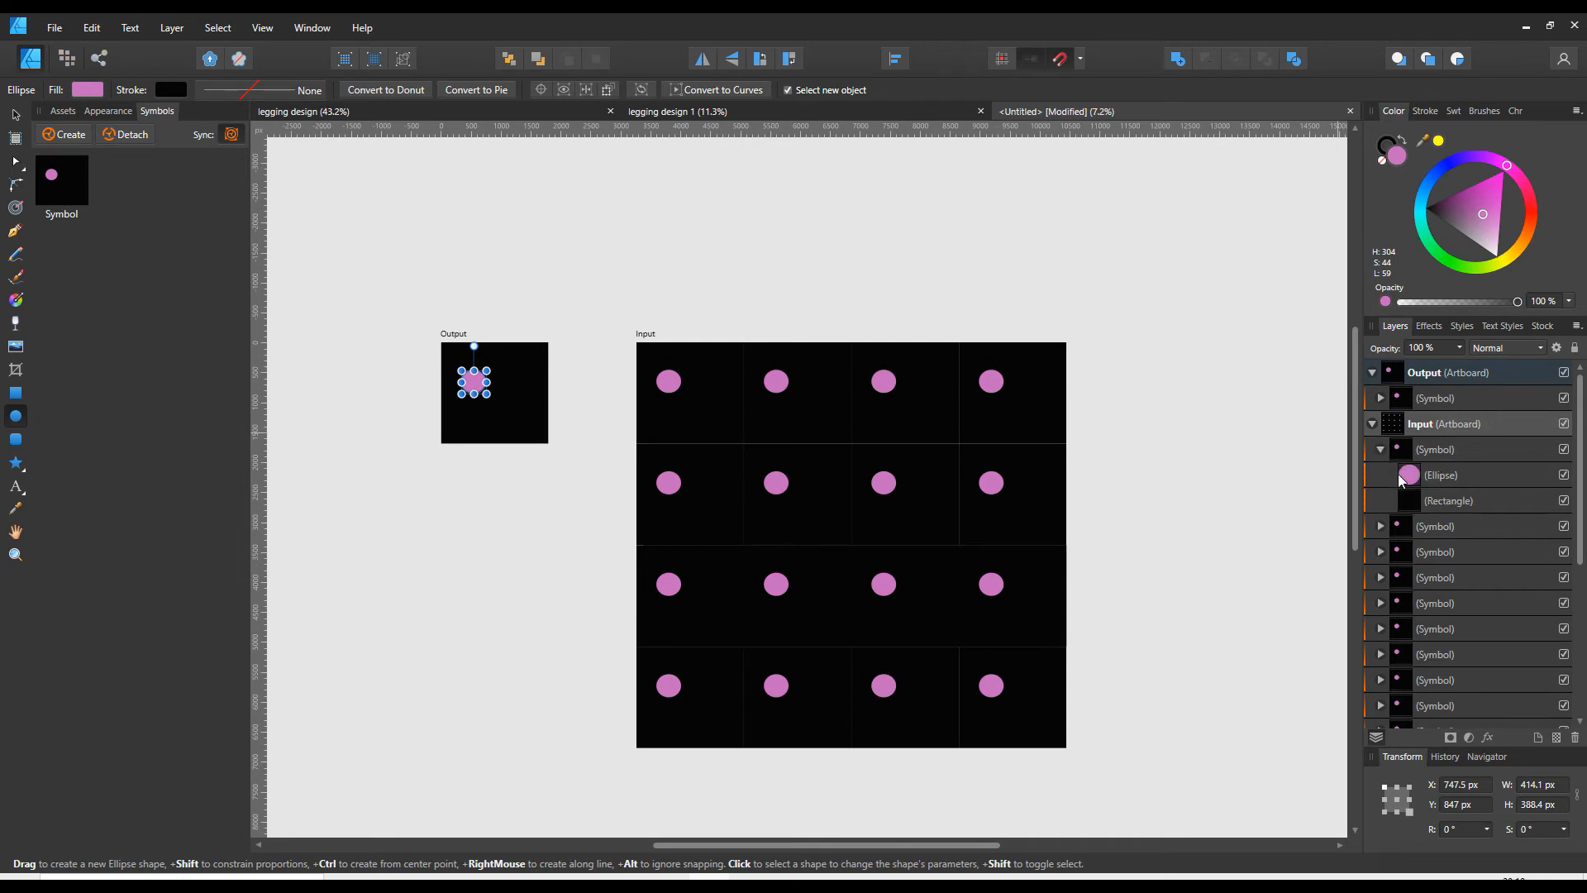
left_click(1394, 475)
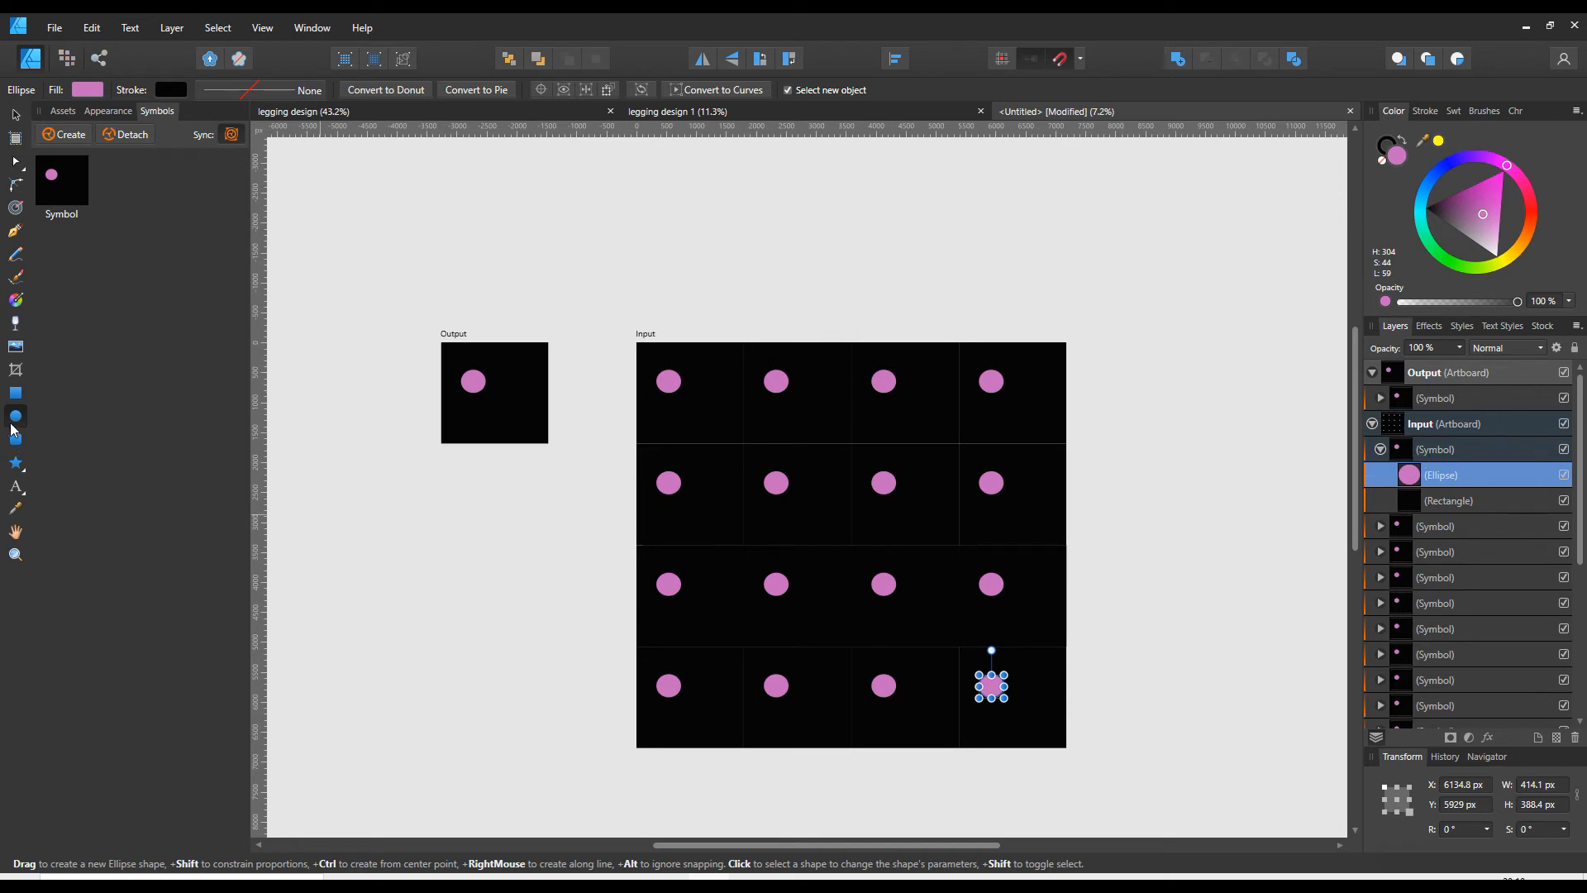
- Draw a pink rectangle about 373 × 316 px below and right of the small artboard's ellipse and nest it inside the symbol
left_click(15, 395)
left_click_drag(502, 393, 526, 412)
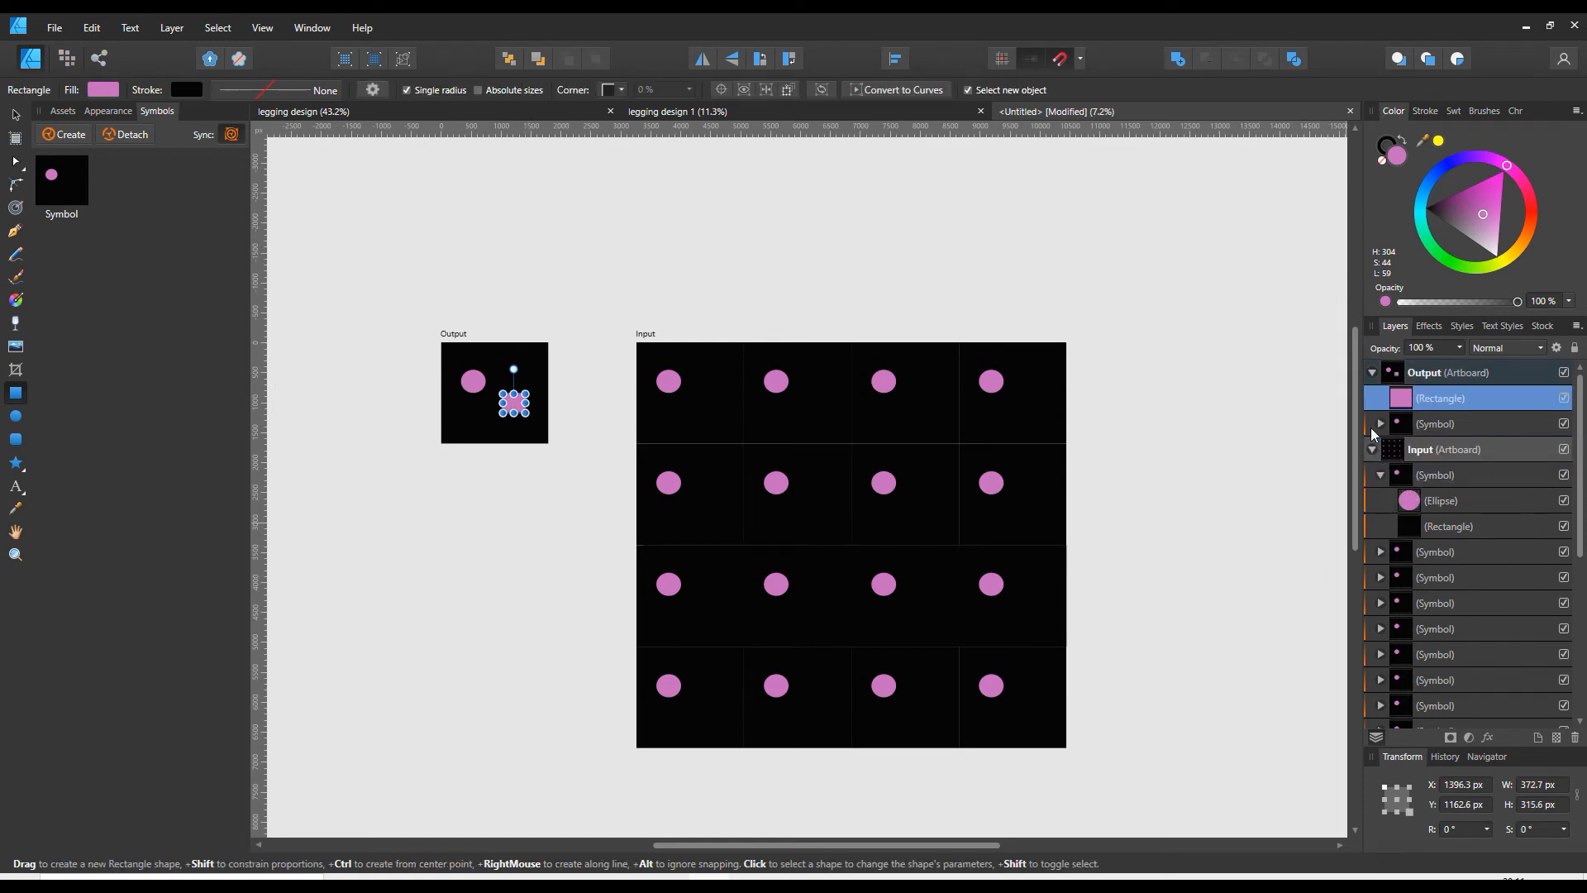
left_click_drag(1376, 407, 1433, 436)
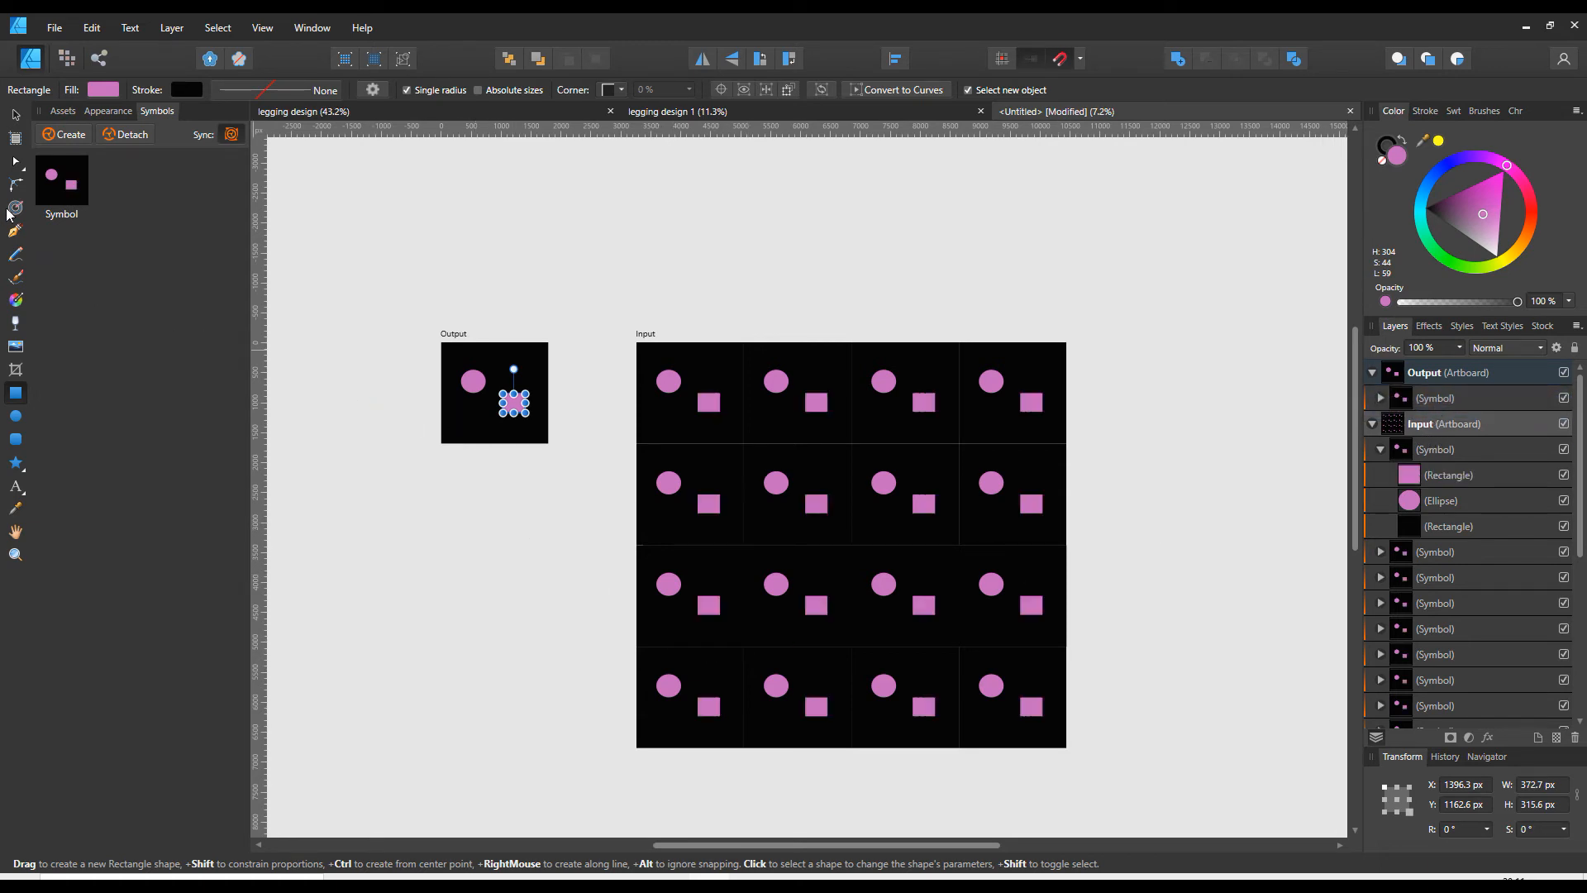
- Rename the small artboard as Input board
left_click(17, 116)
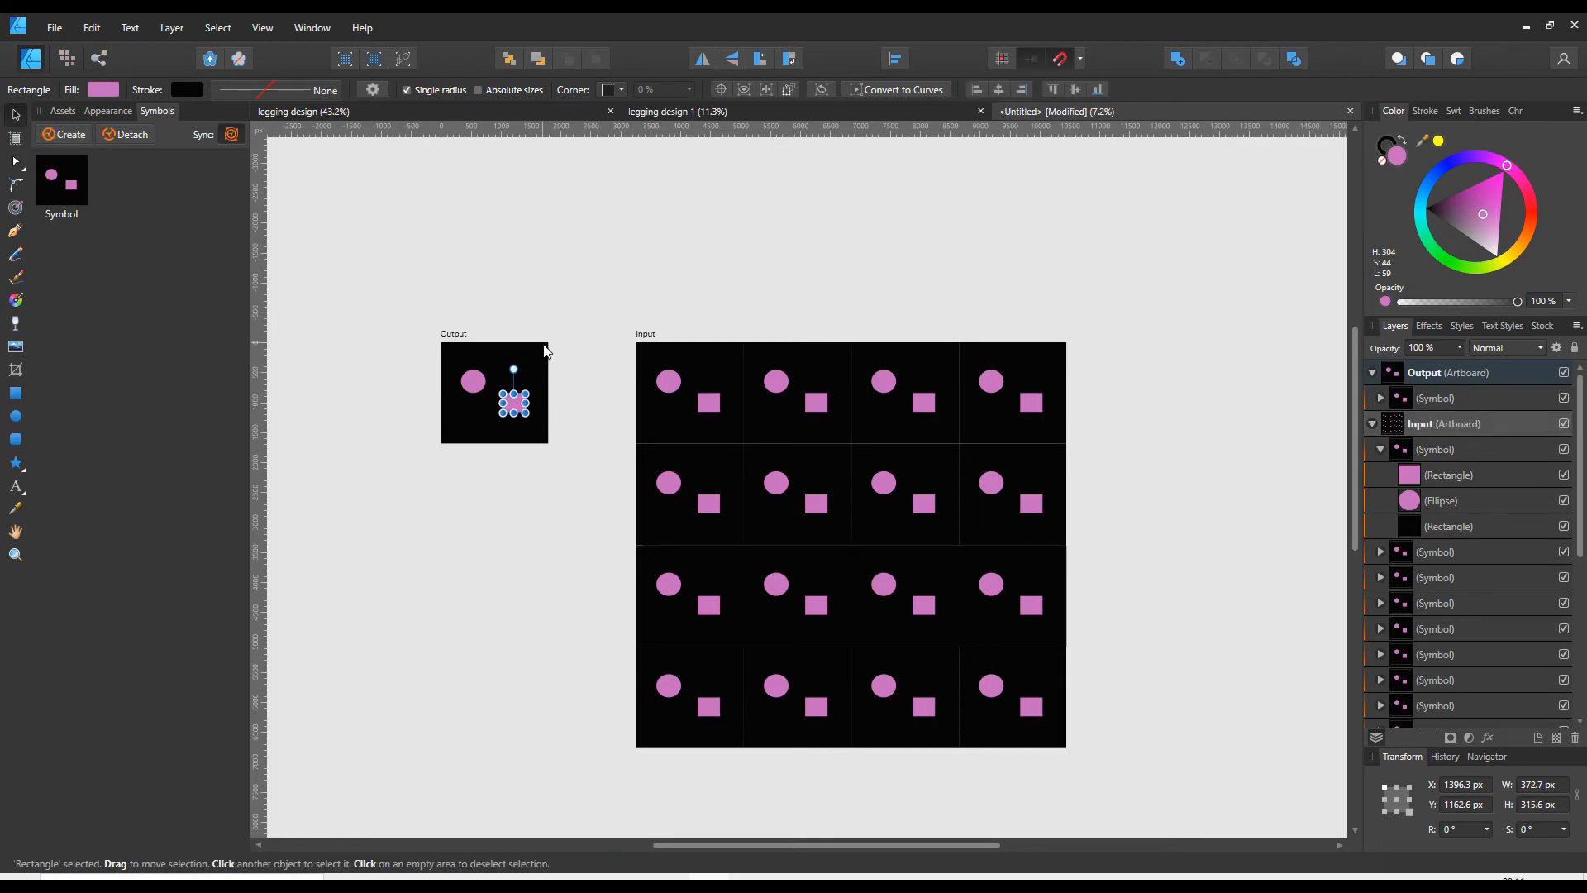
double_click(1445, 373)
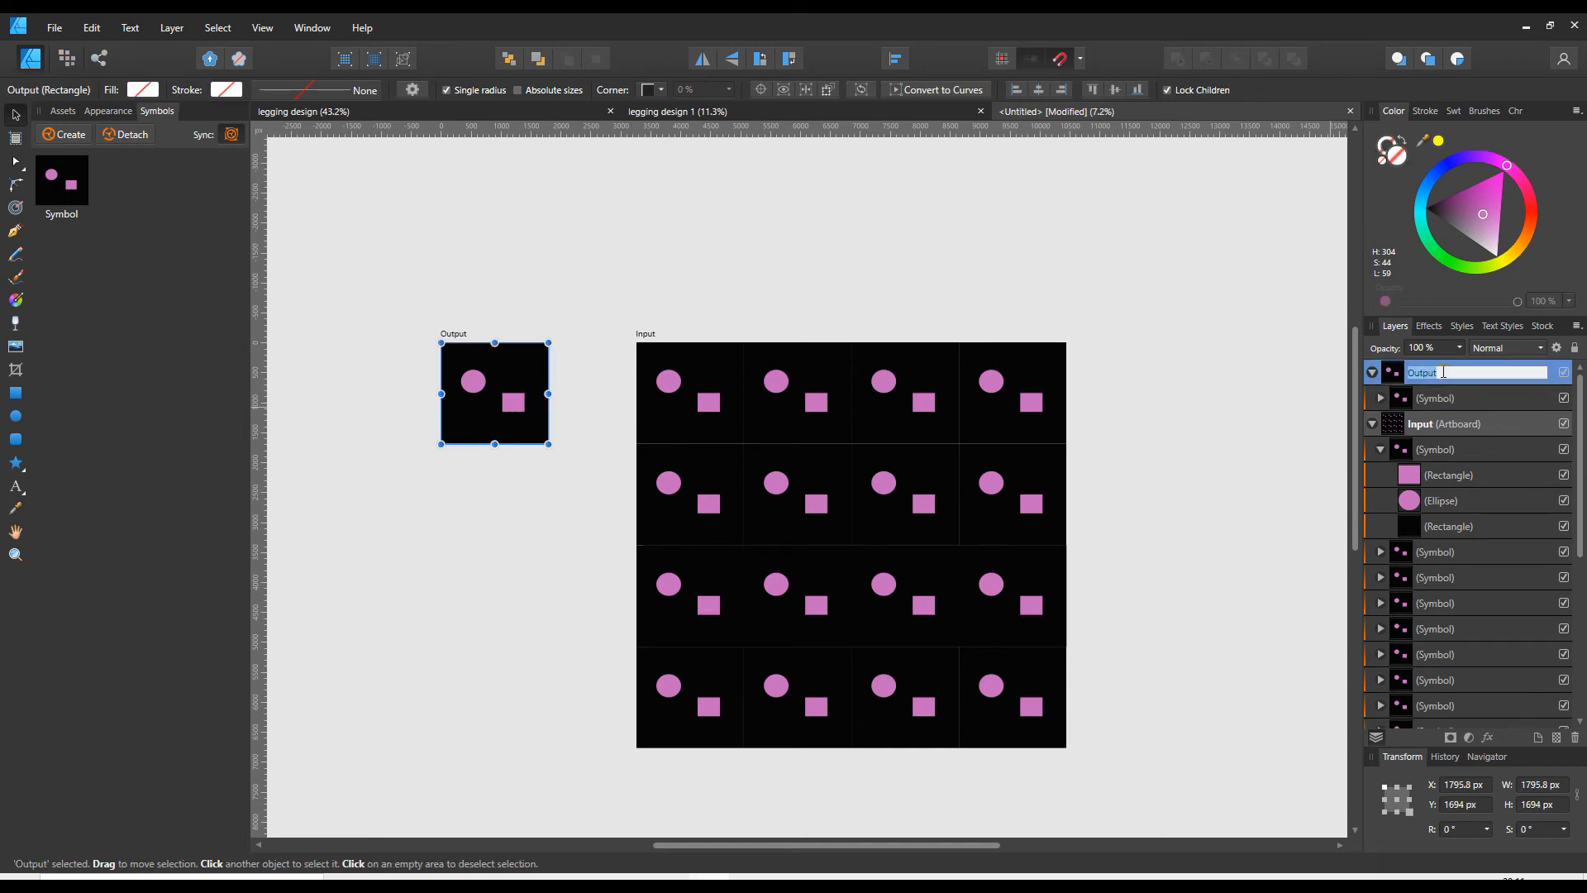
type("Input board")
key("Return")
- Rename the large artboard as Output board and collapse its layer contents
double_click(1473, 424)
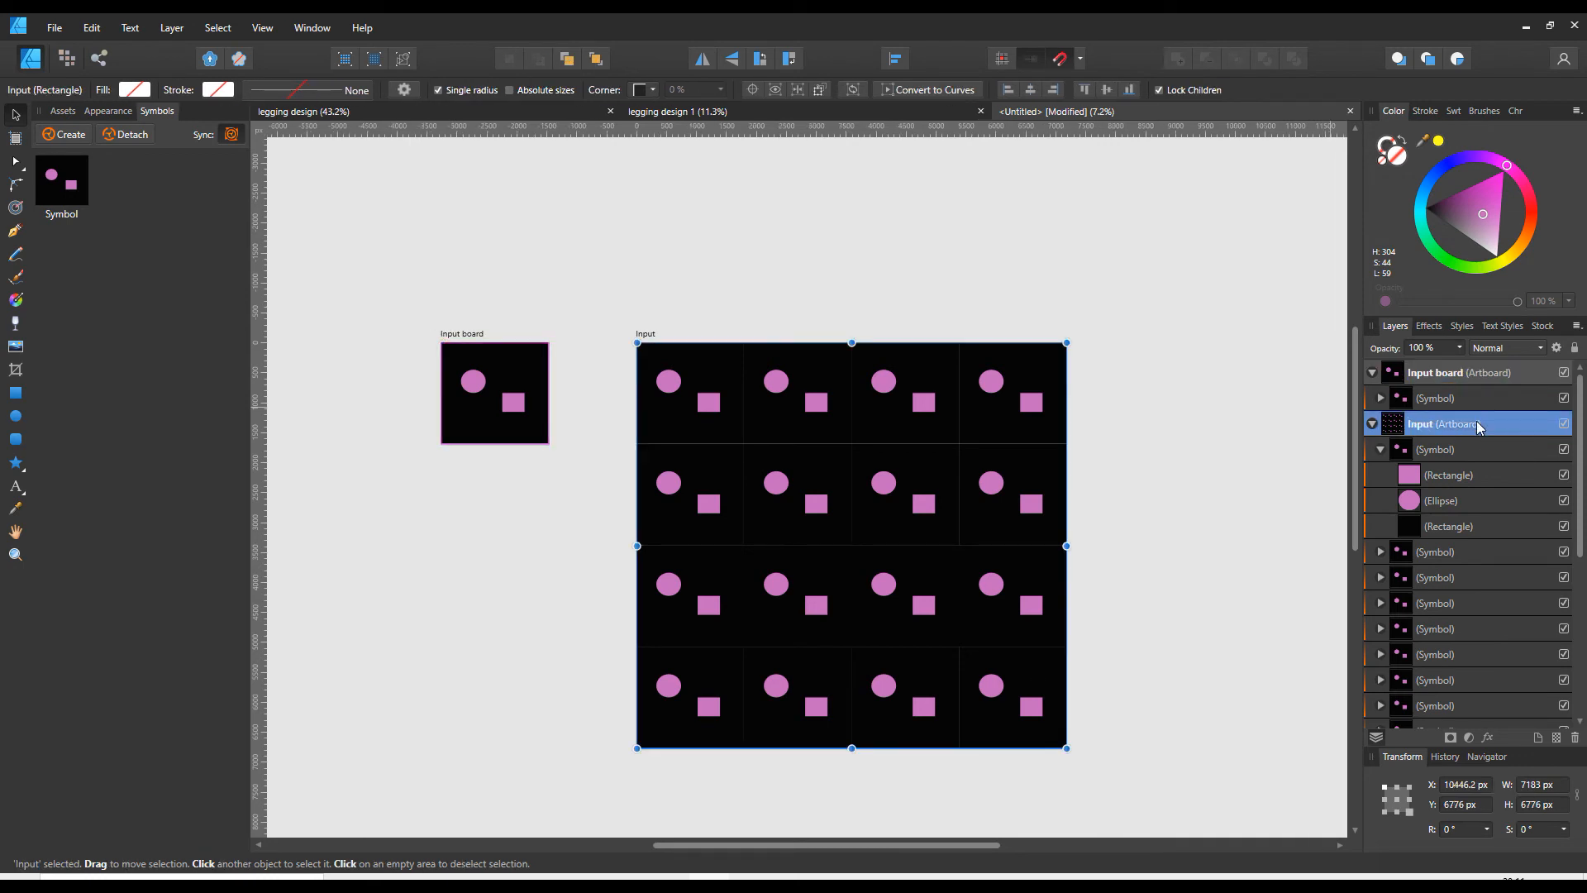
type("Output b")
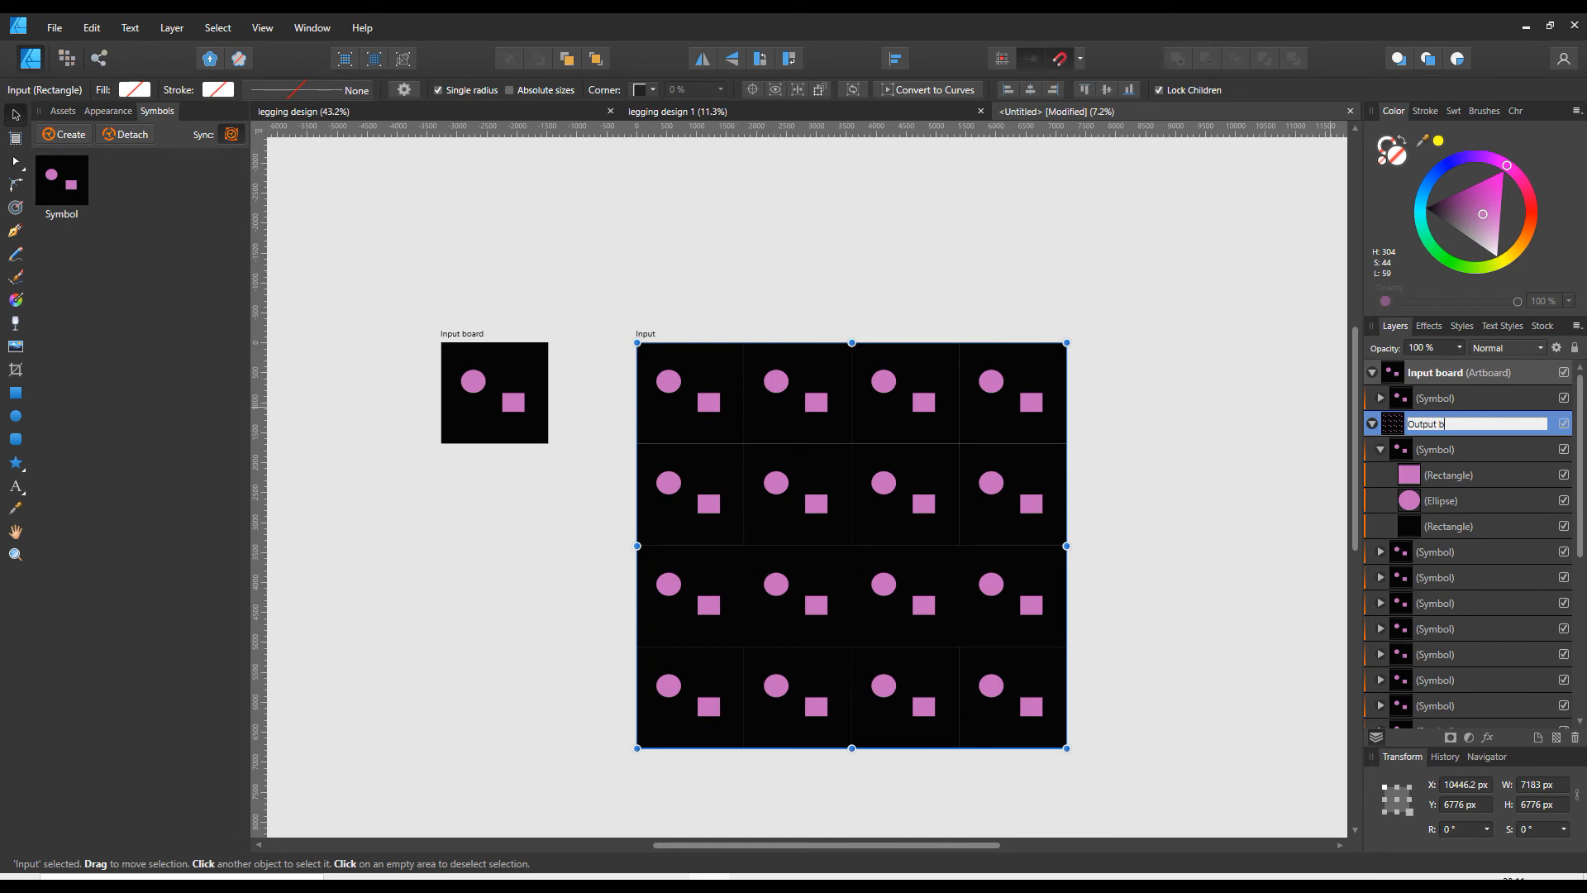
type("oard")
key("Return")
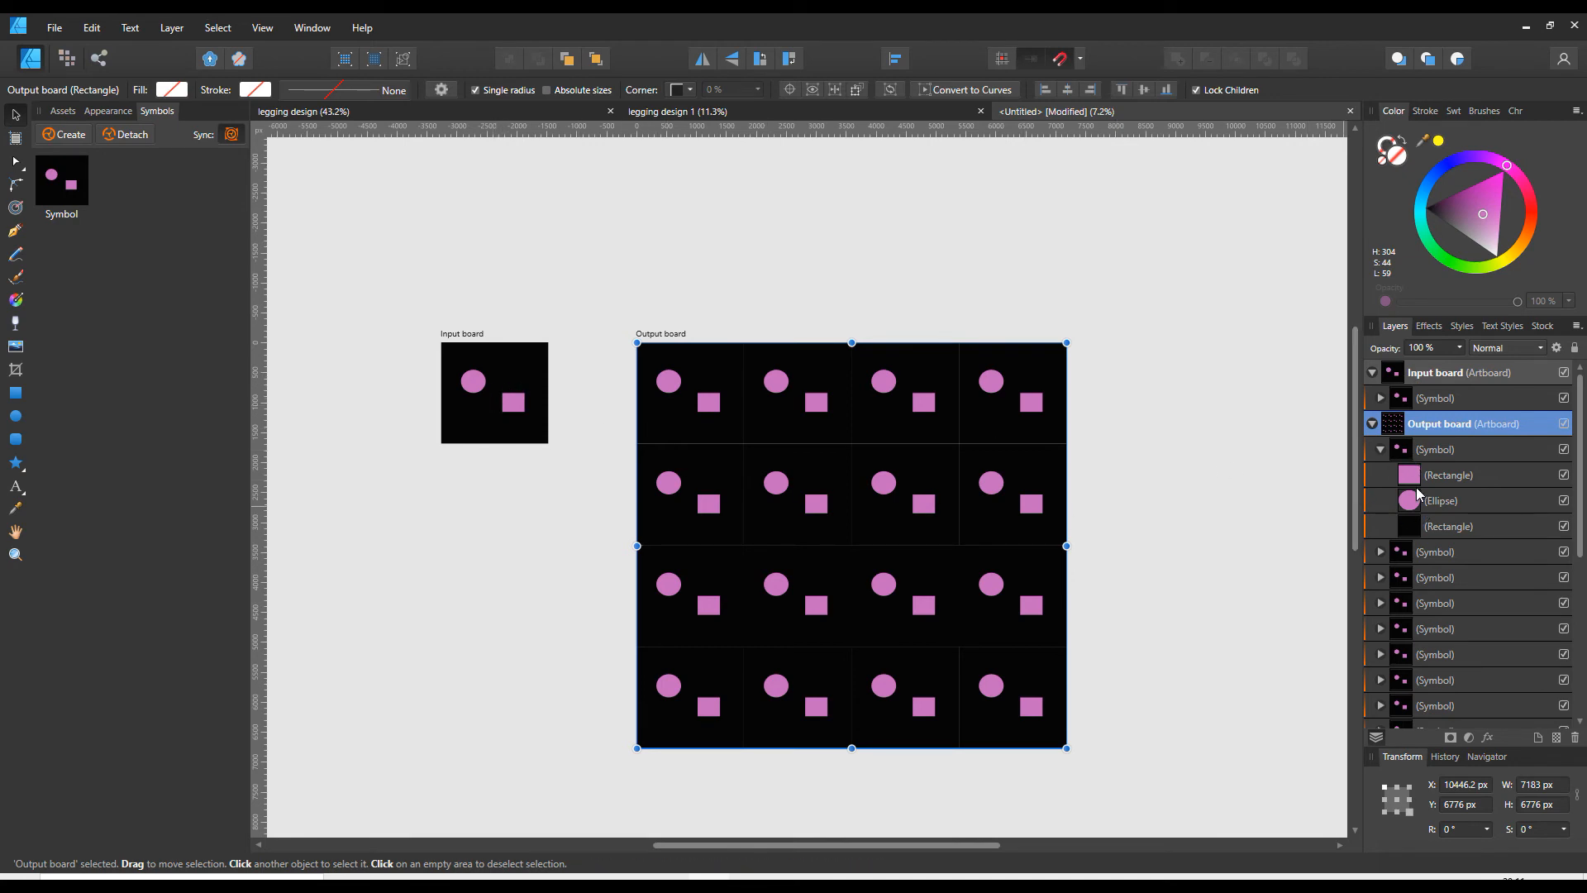
left_click(1373, 424)
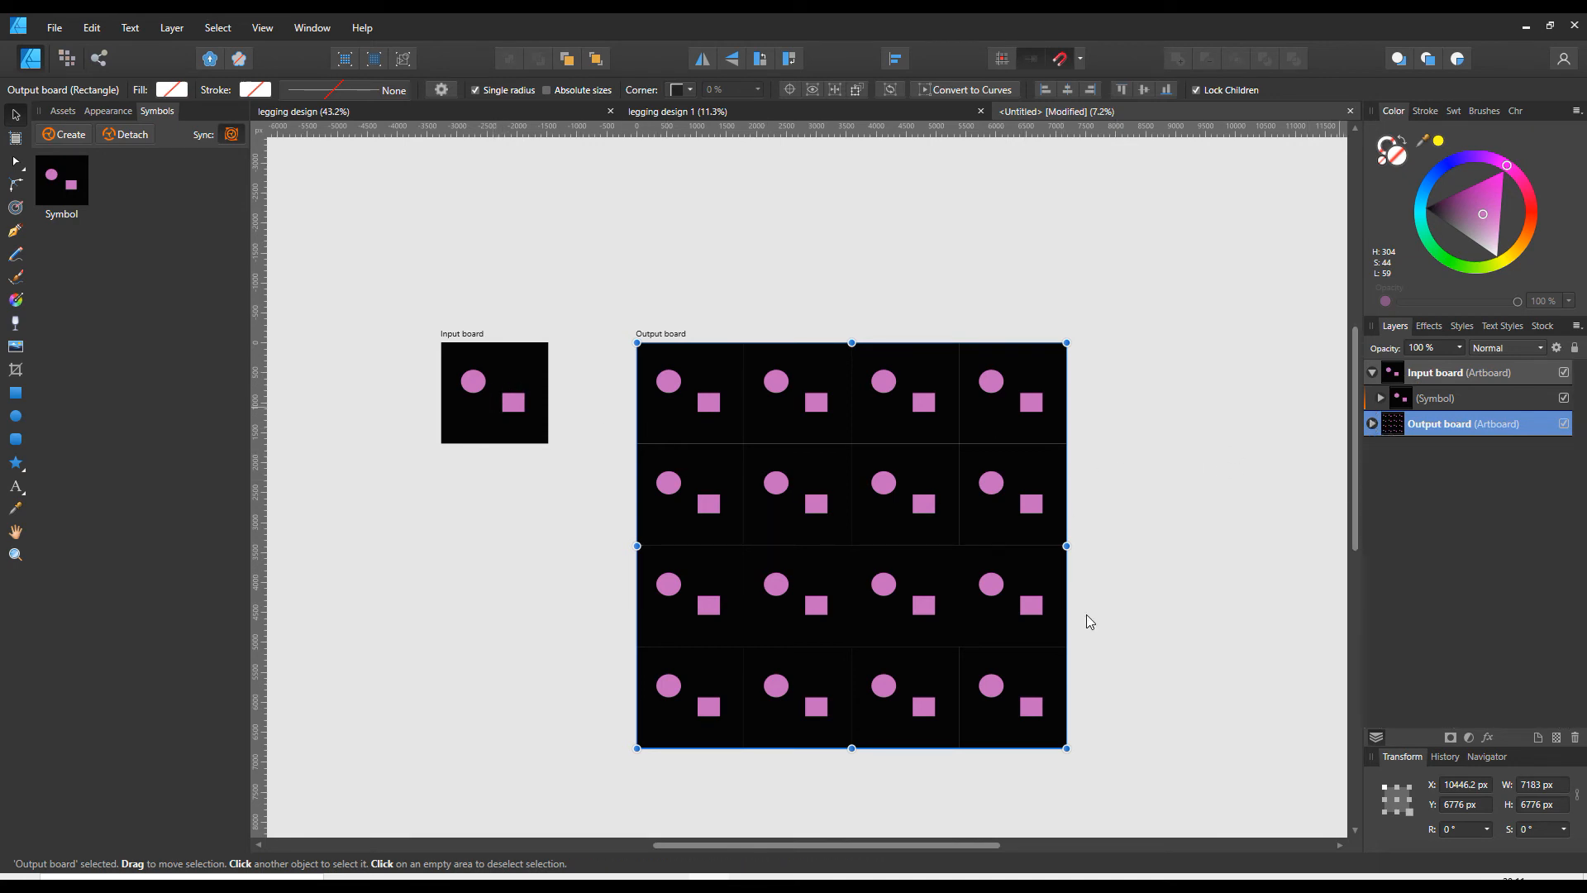
- Draw a pink star about 373 × 276 px above the rectangle on the Input board and nest it inside the symbol
left_click(17, 465)
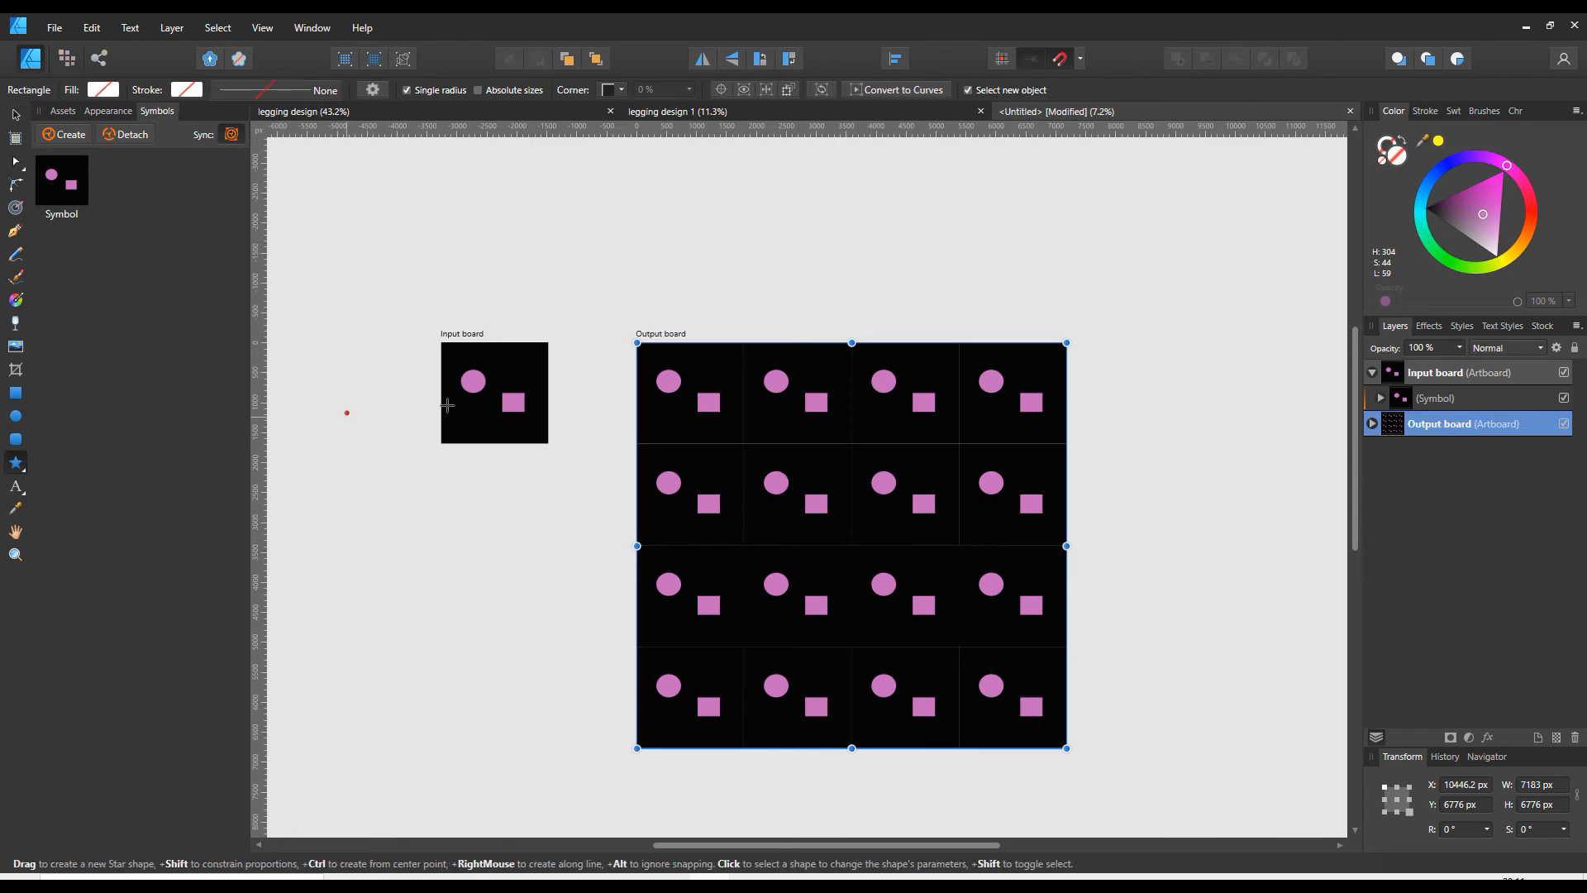
left_click_drag(507, 353, 530, 374)
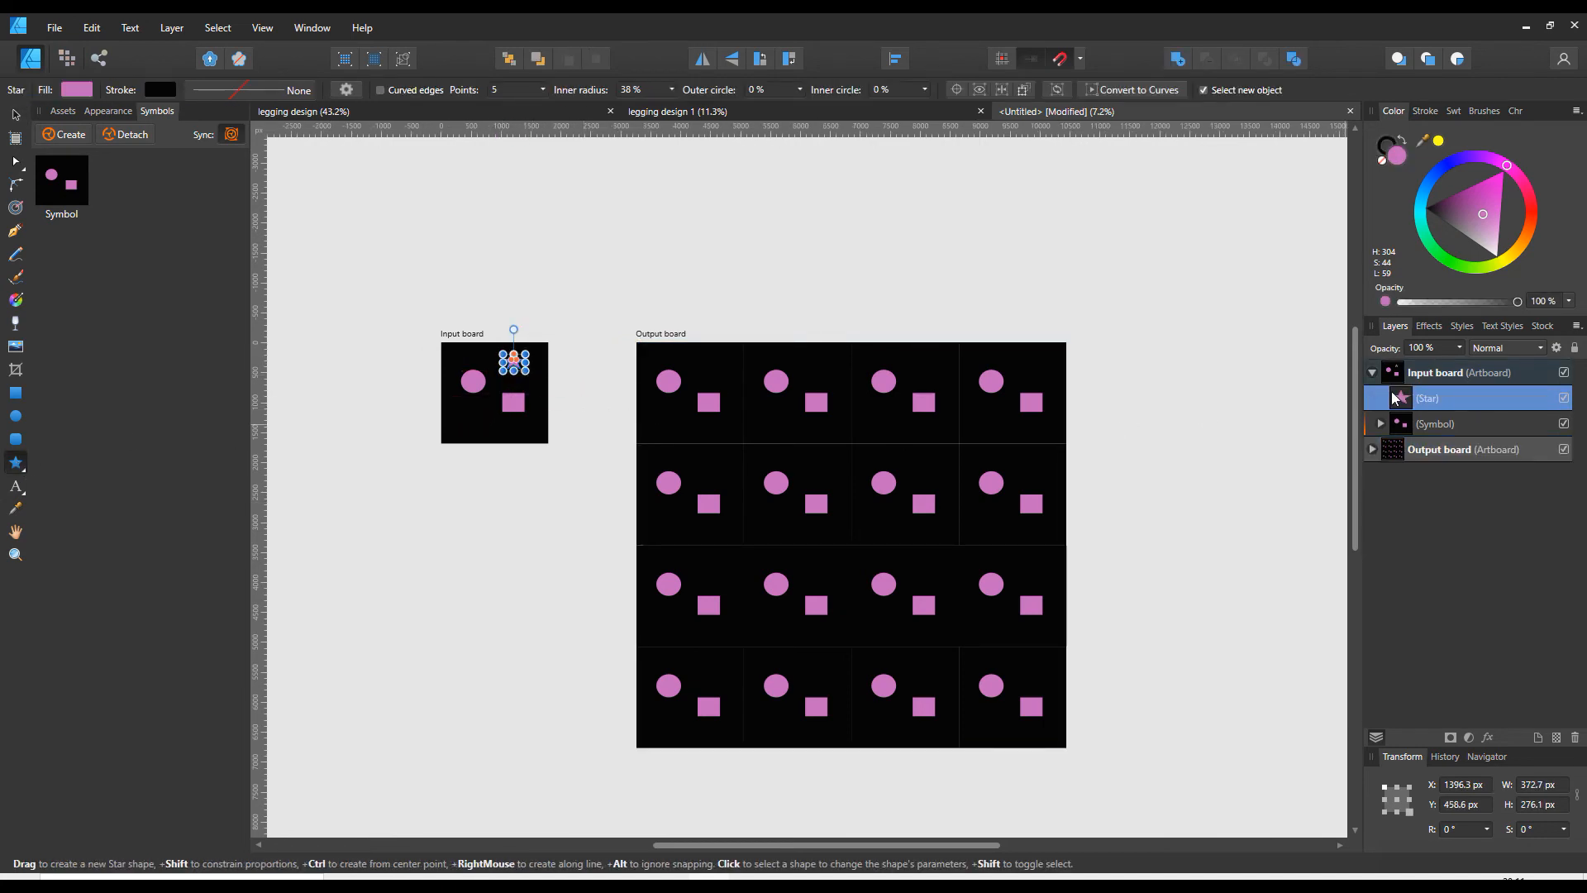
left_click_drag(1388, 405, 1418, 425)
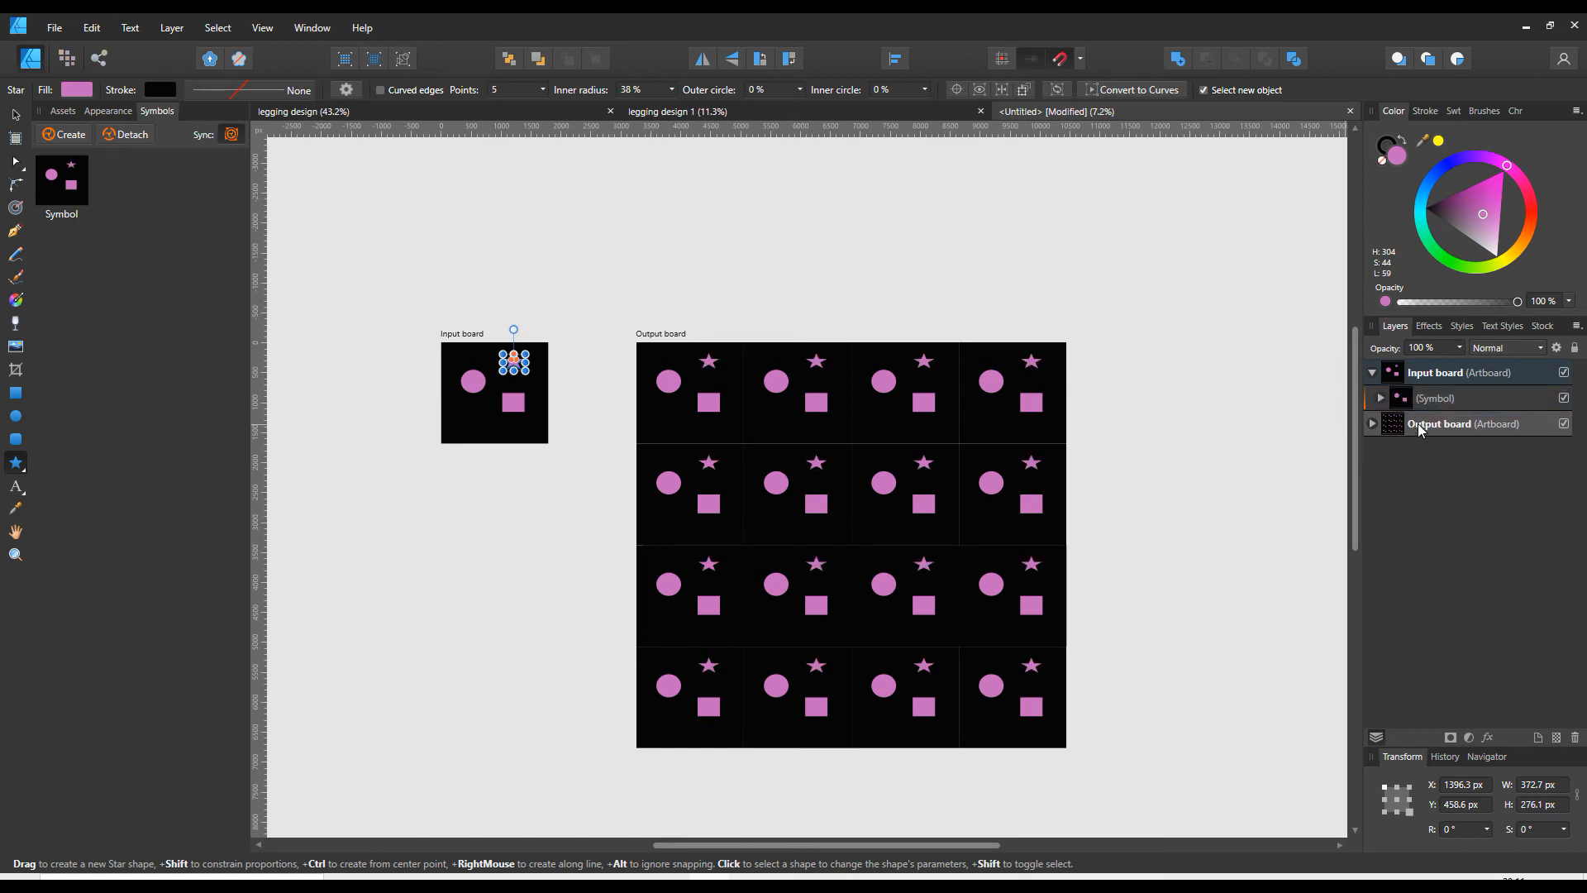
- Draw a pink rounded rectangle about 414 × 420 px below the ellipse, inside the Input board's symbol, and expand the symbol's layers
left_click(1433, 400)
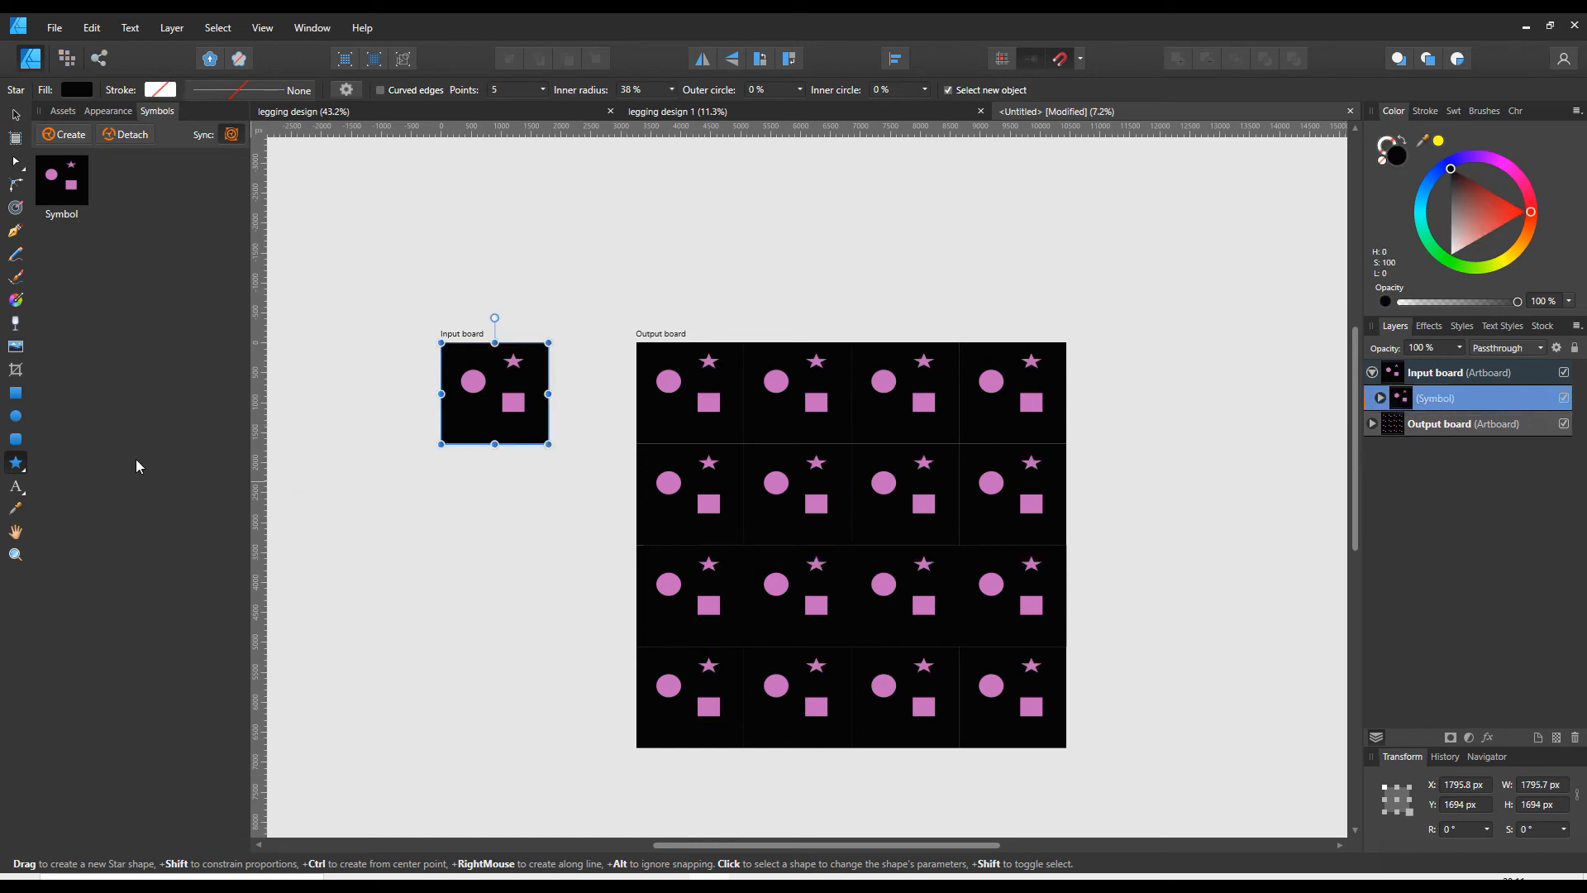
left_click(16, 439)
left_click_drag(459, 401, 487, 430)
left_click(1379, 398)
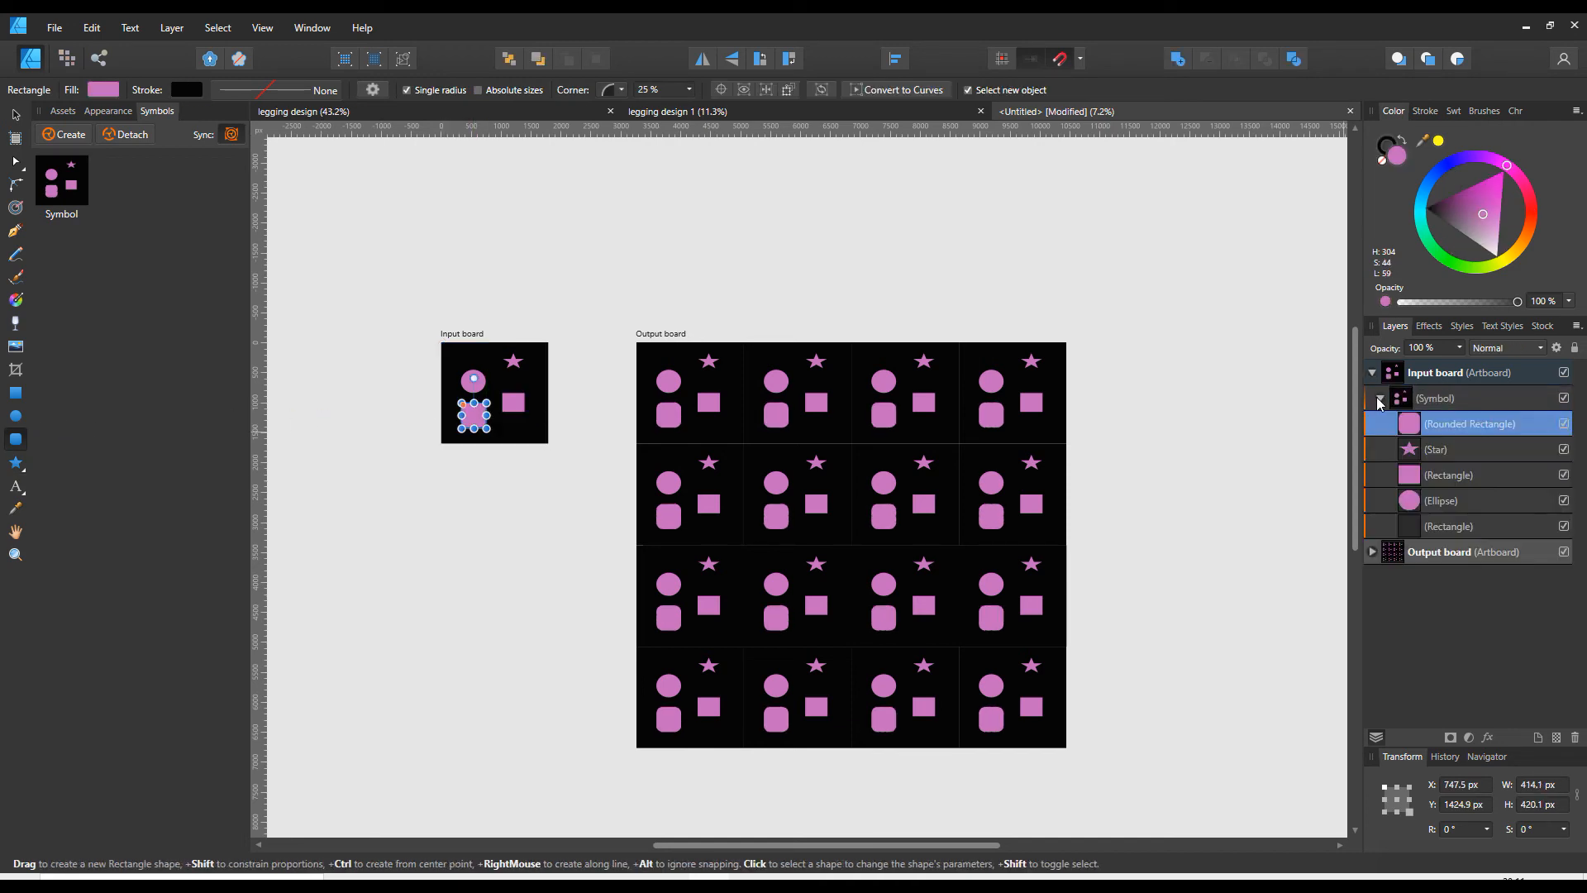
- Draw a pink rectangle about 409 × 269 px in the Input board's lower right corner, directly above the star in the symbol's layer order
left_click(1455, 451)
left_click(16, 393)
left_click_drag(524, 429, 547, 443)
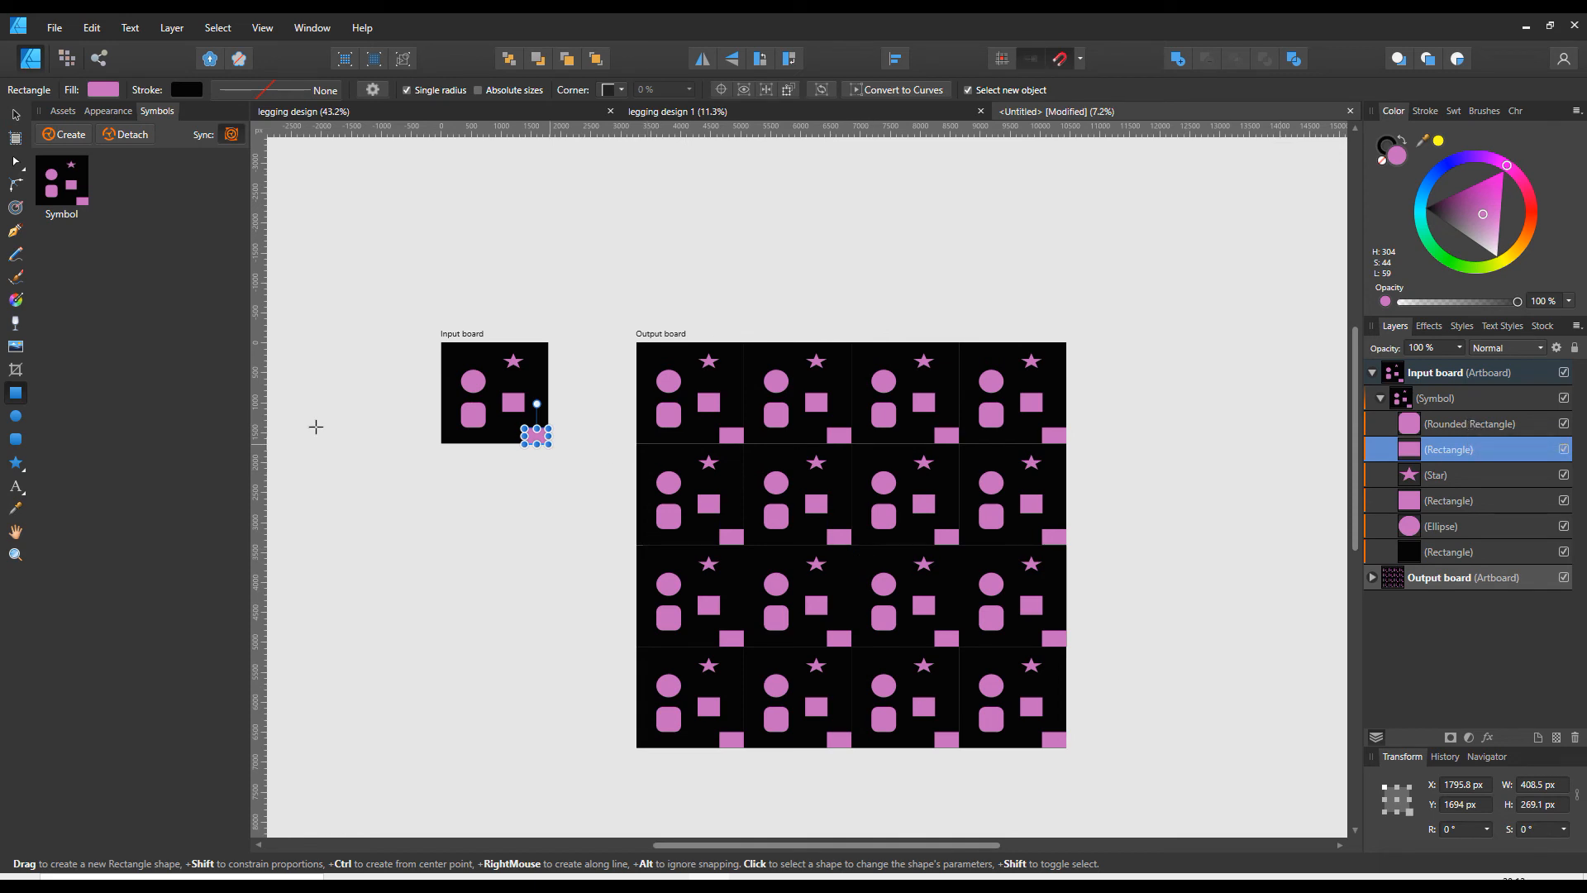
- Draw a pink triangle about 207 × 307 px in the Input board's upper left corner, inside the symbol
left_click(15, 438)
left_click(27, 472)
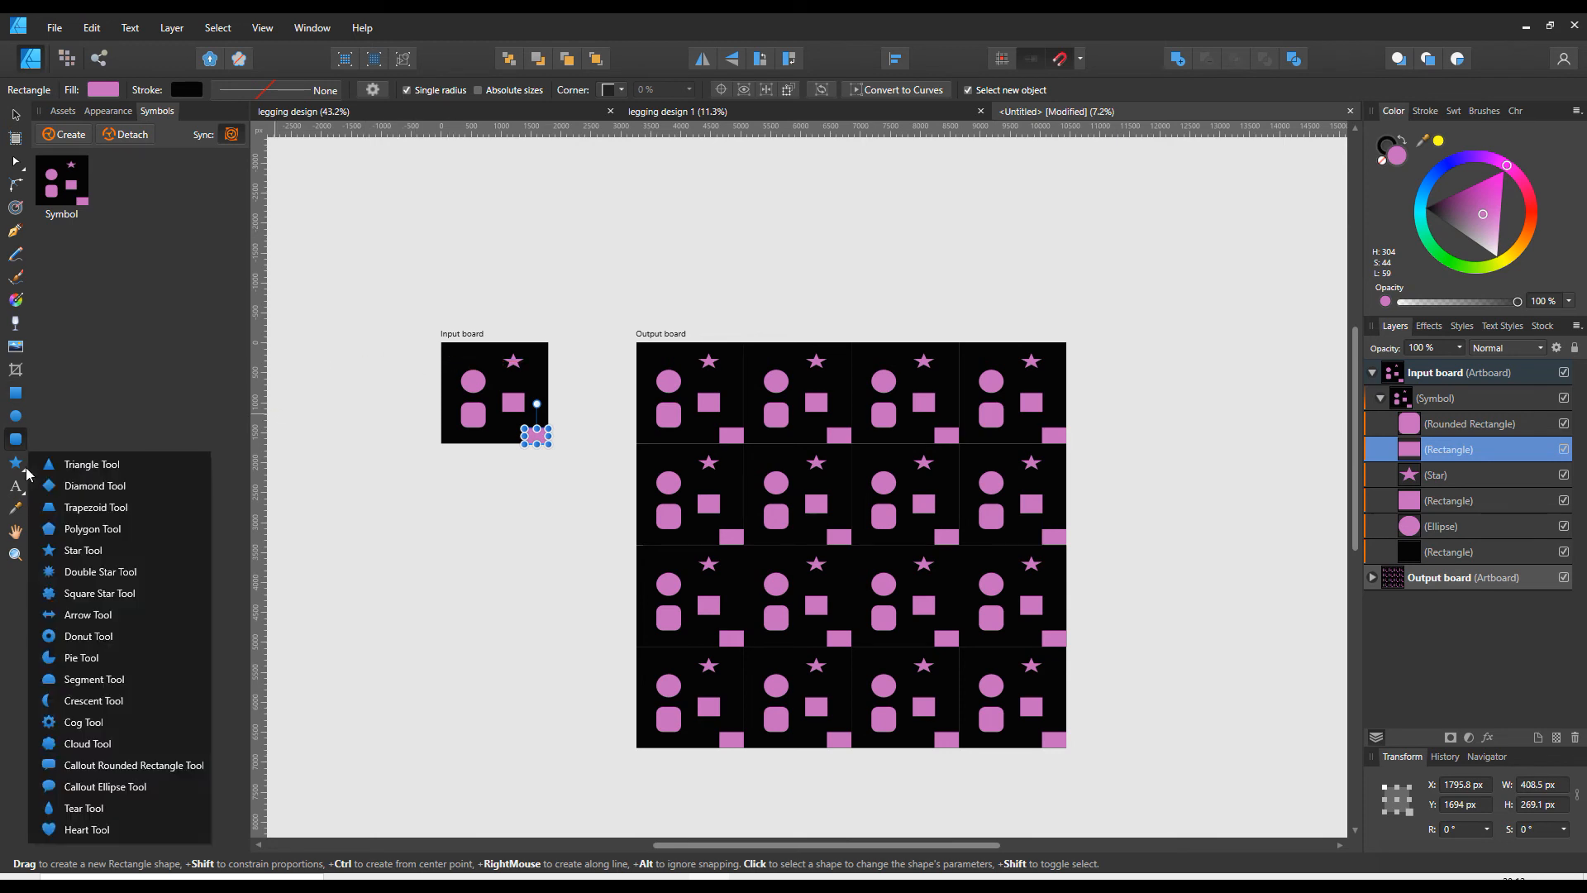
left_click(87, 464)
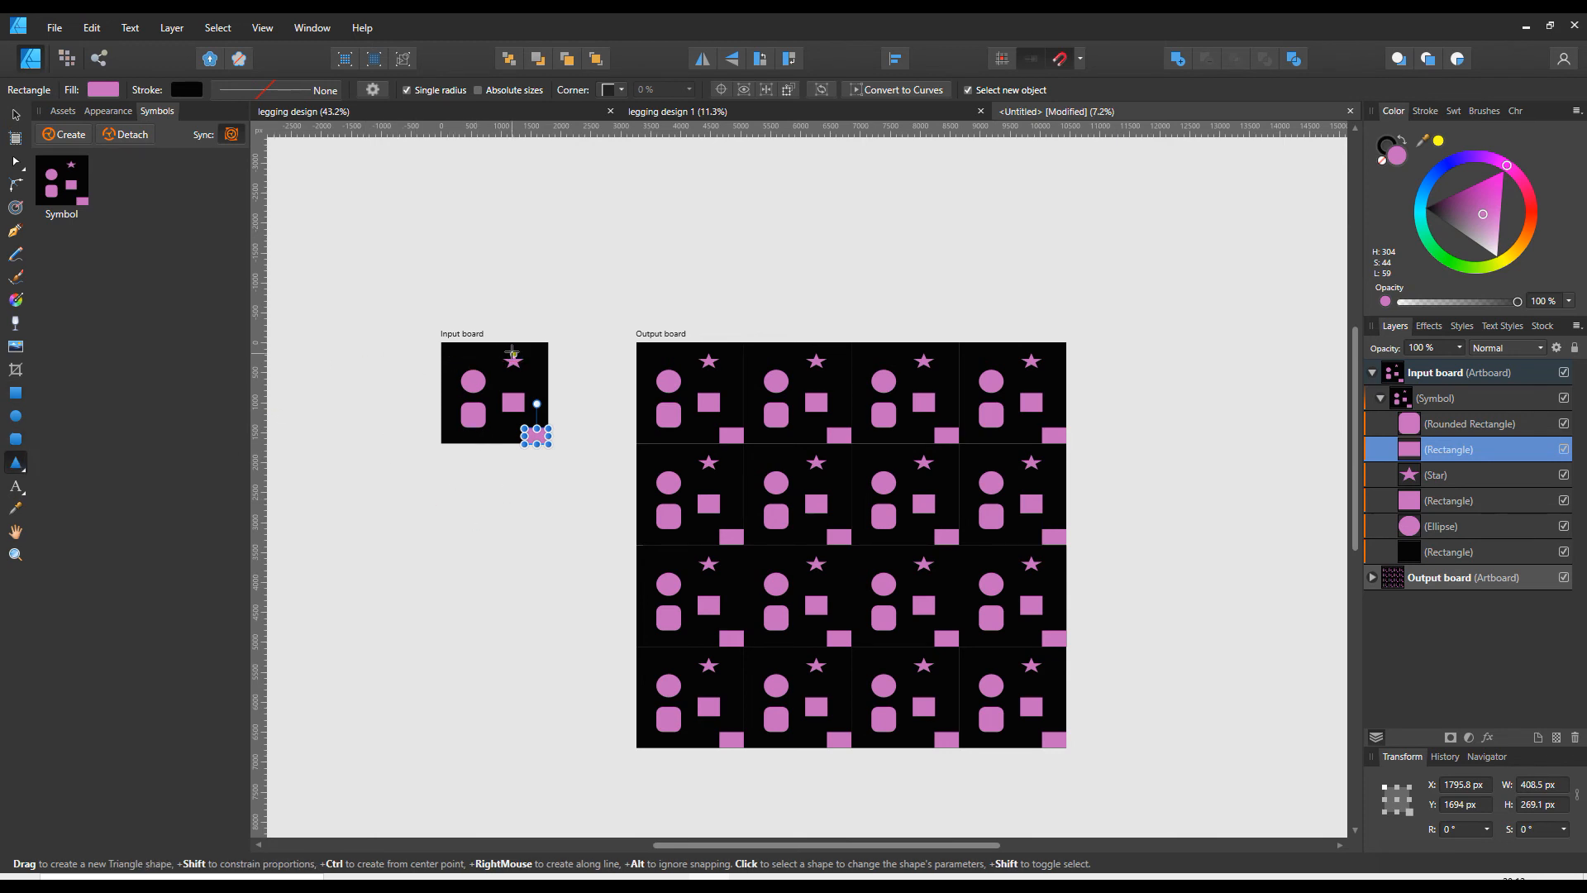
left_click_drag(449, 342, 461, 361)
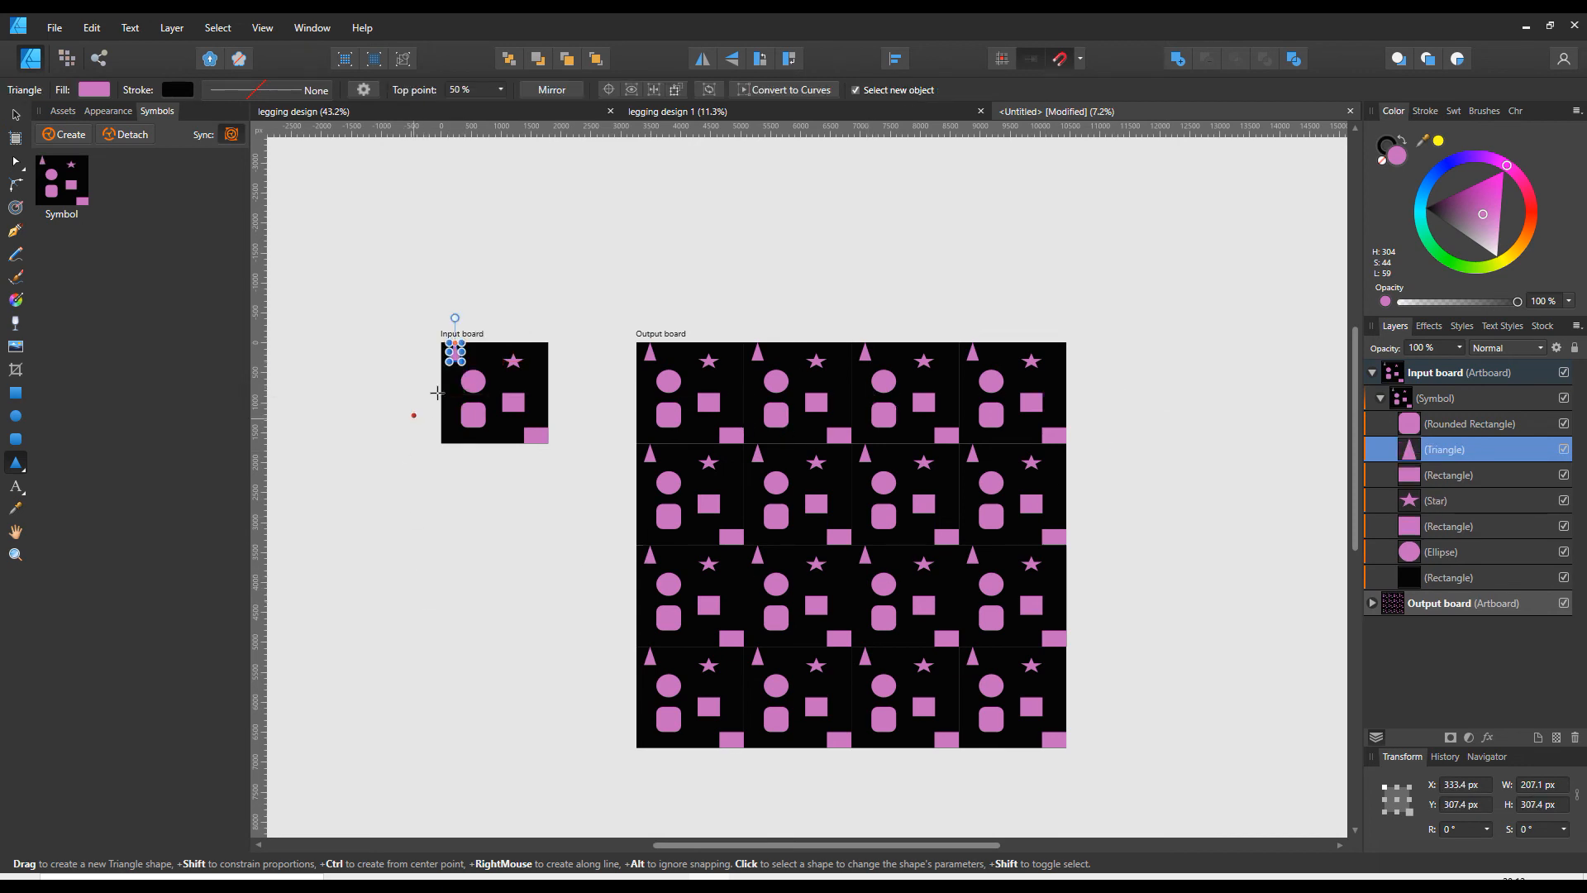
- Rotate the triangle clockwise and tilt the star slightly on the Input board
left_click(15, 114)
left_click_drag(454, 318, 506, 364)
left_click(512, 364)
left_click(473, 381)
- Duplicate the rectangle below the star and move the copy up beside the star at the Input board's right edge
left_click(514, 403)
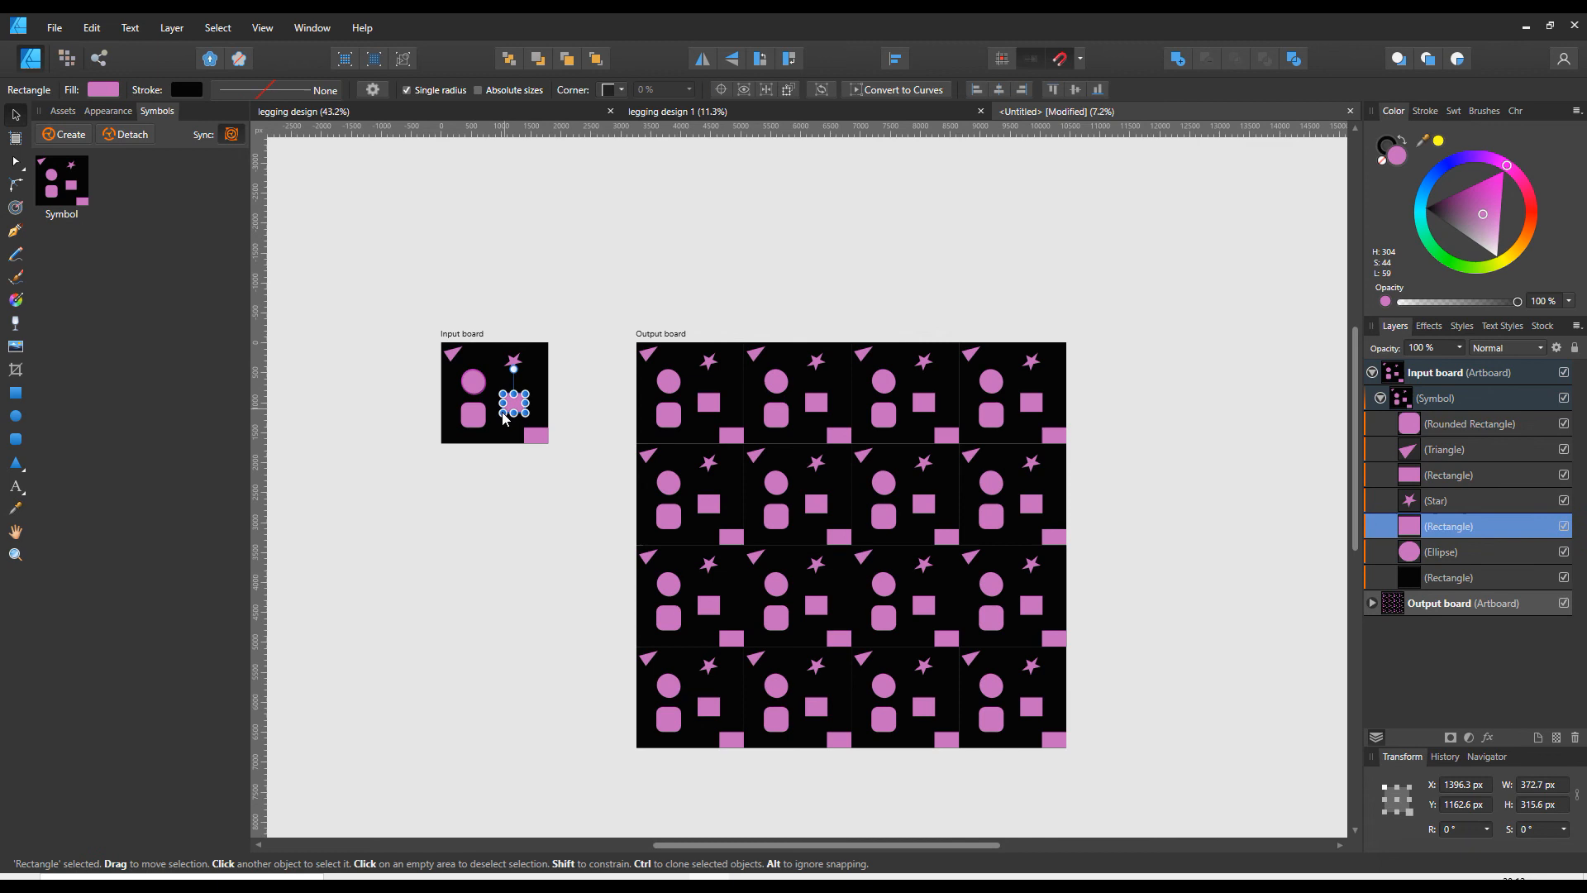
key("ctrl+j")
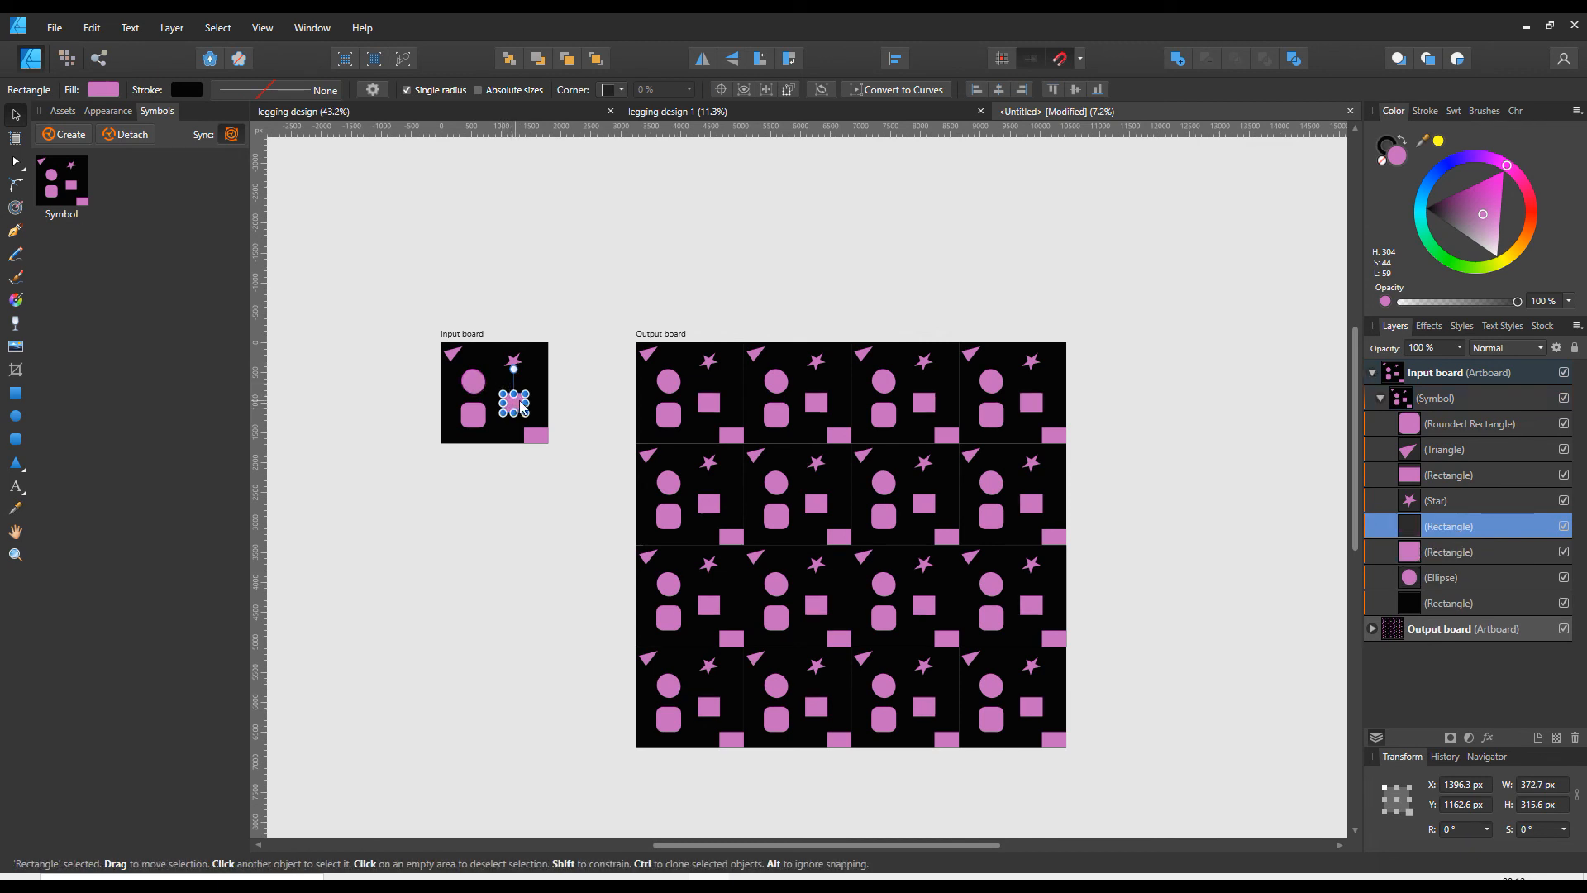
left_click_drag(514, 403, 535, 372)
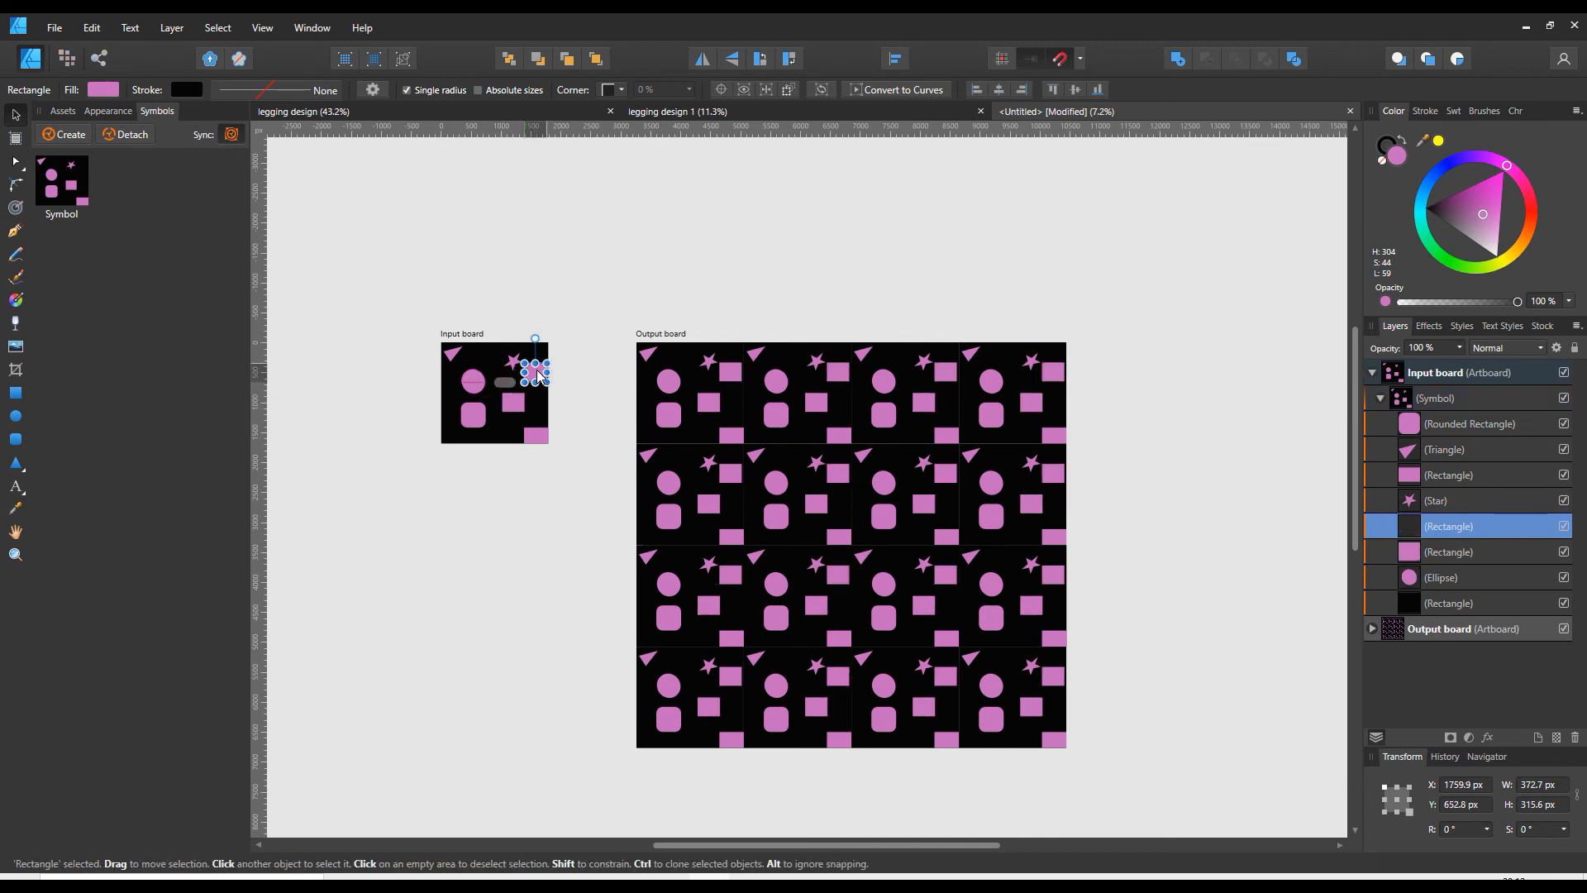
left_click(473, 425)
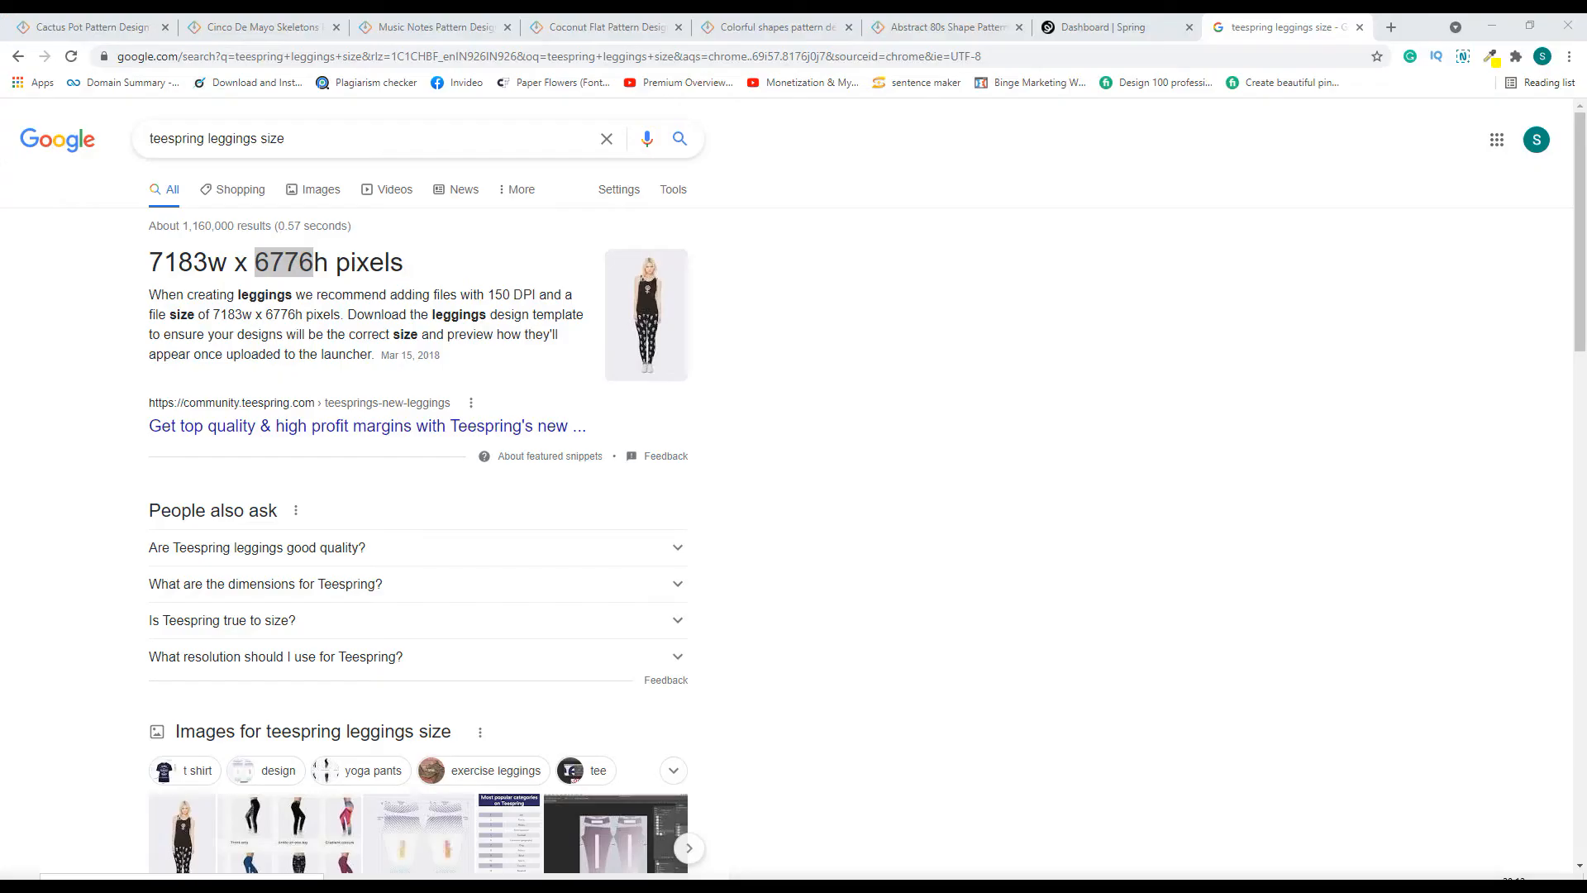
- Switch to the browser and review the Vexels pages for the Cinco de Mayo skeletons, music notes, coconut flat and colorful shapes patterns
left_click(221, 18)
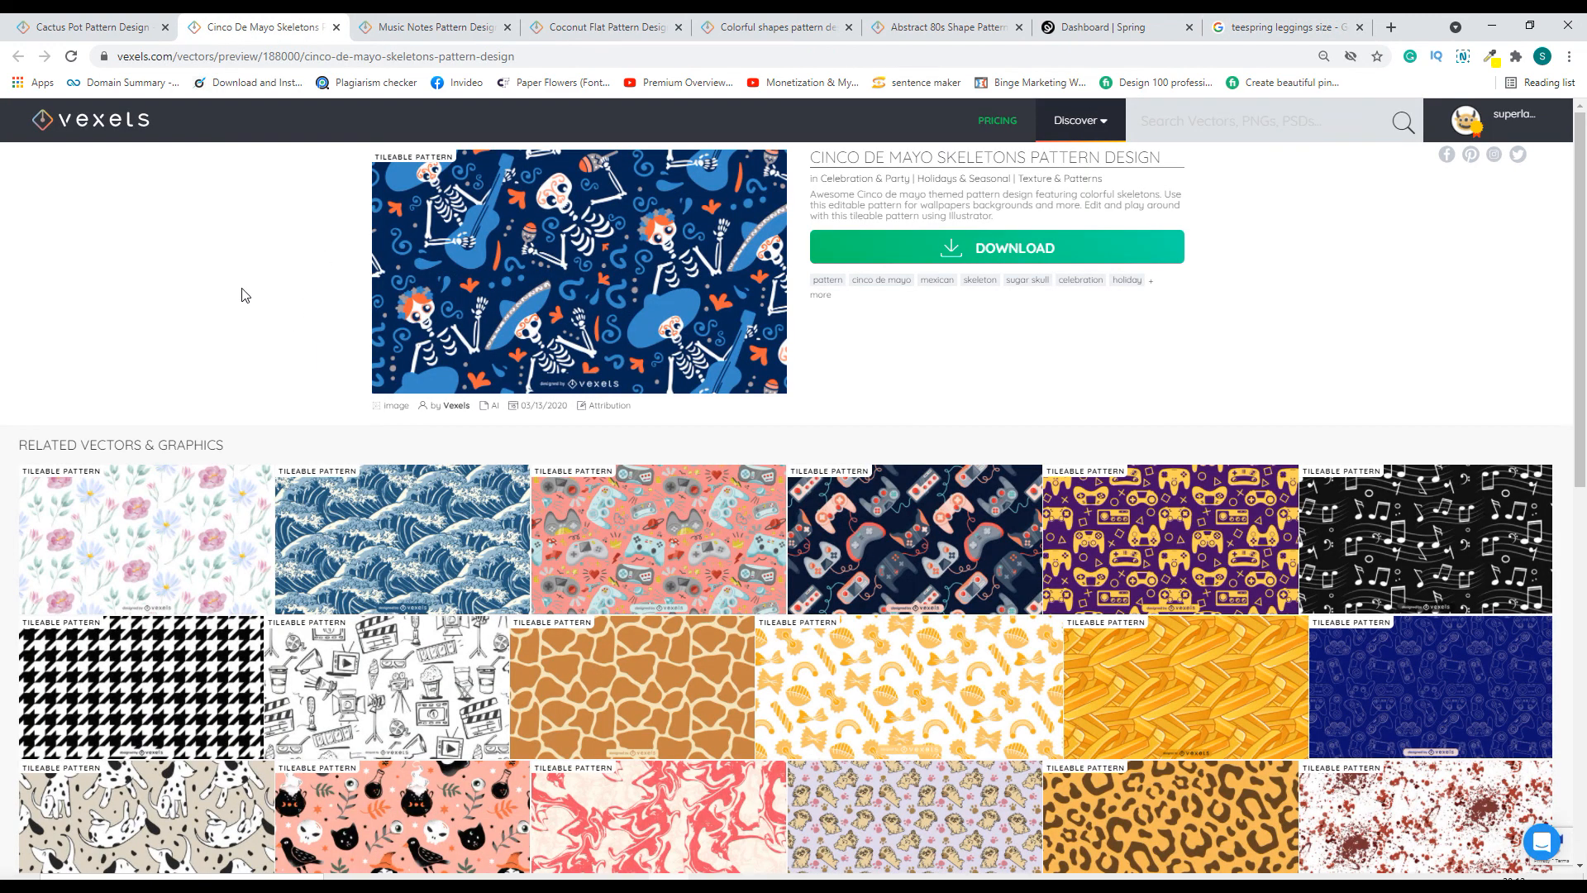
mouse_move(780, 332)
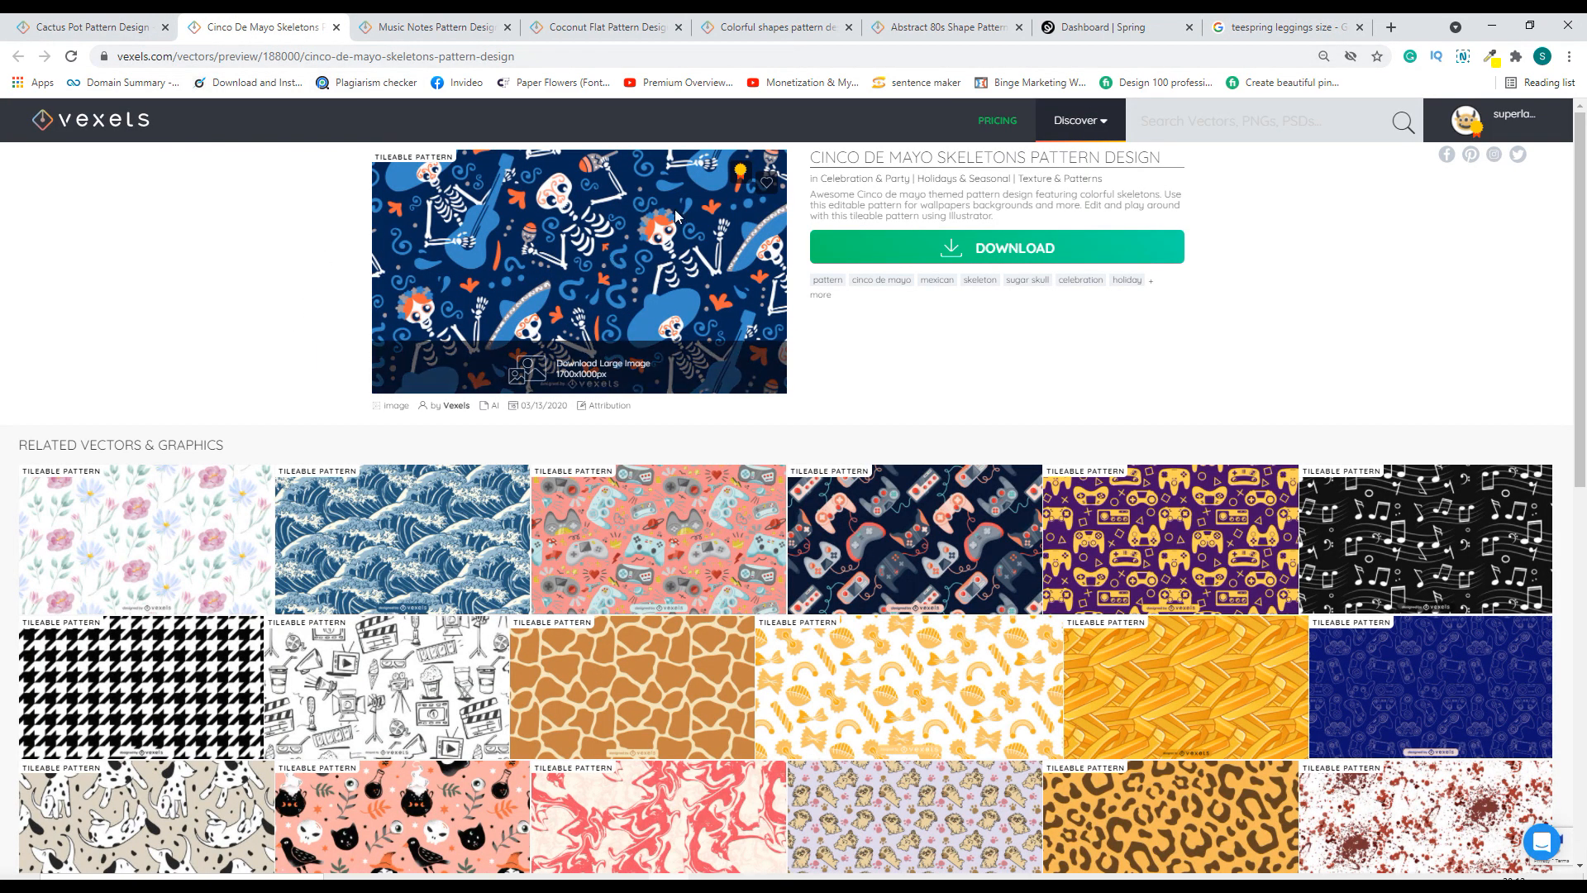
left_click(447, 27)
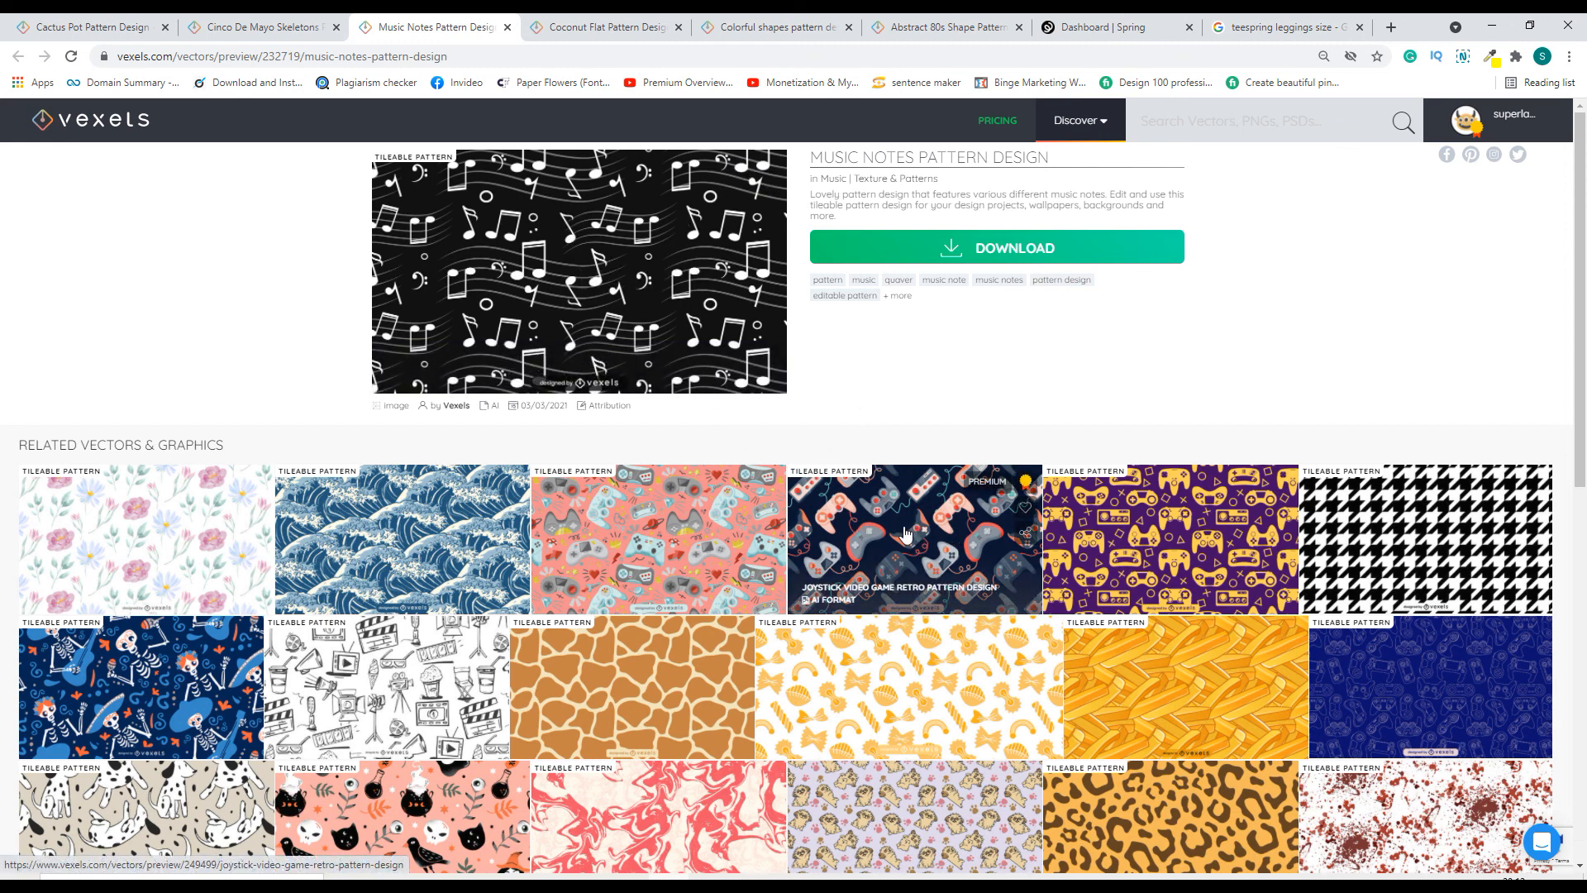
left_click(603, 27)
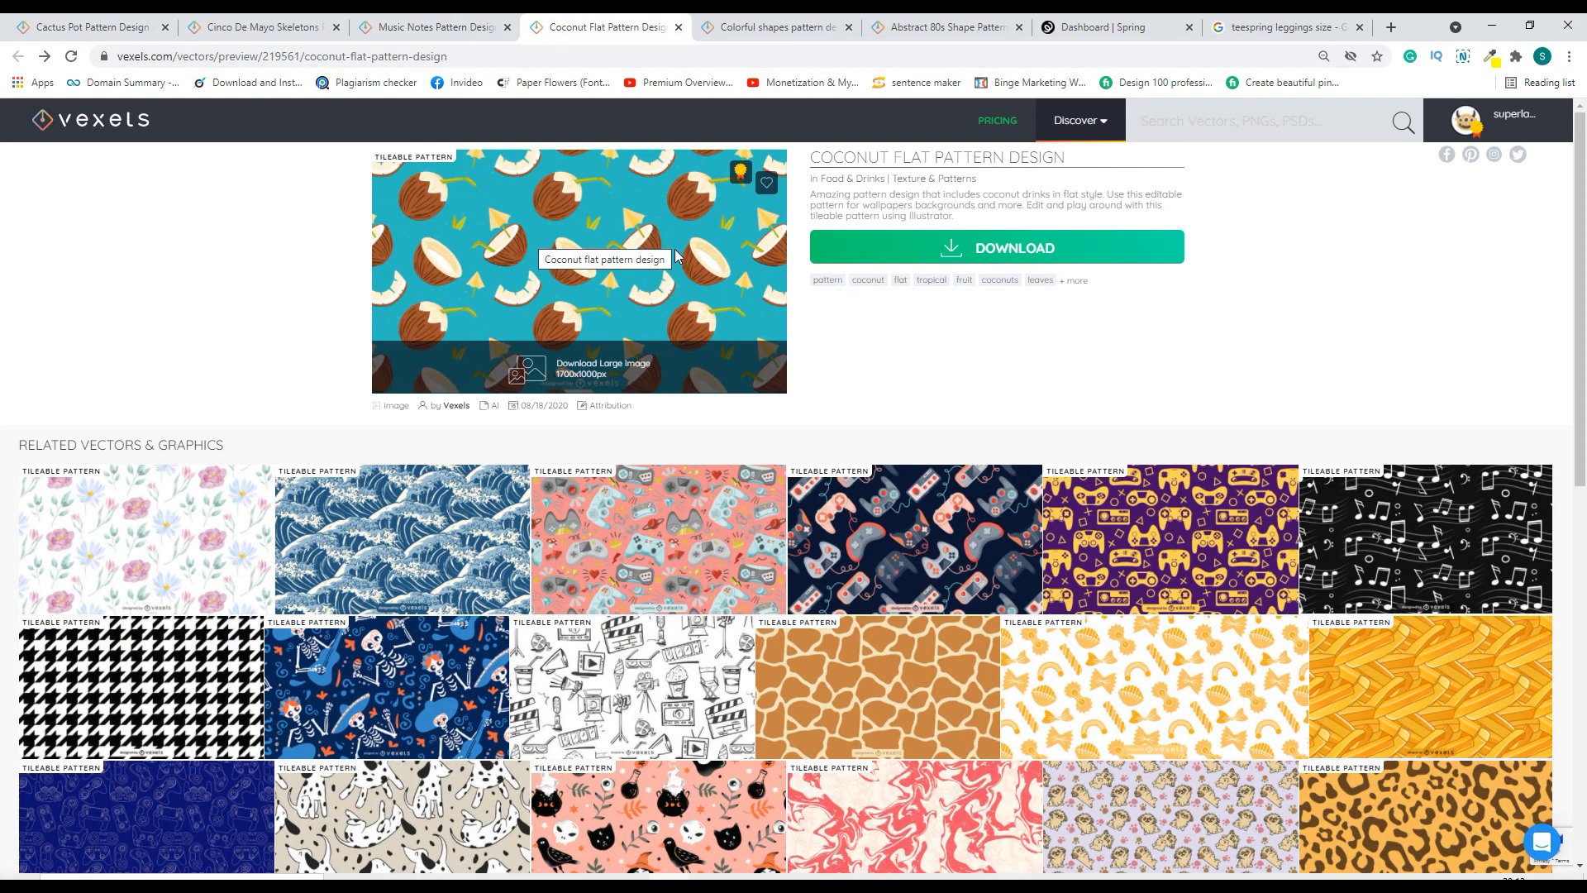
left_click(738, 21)
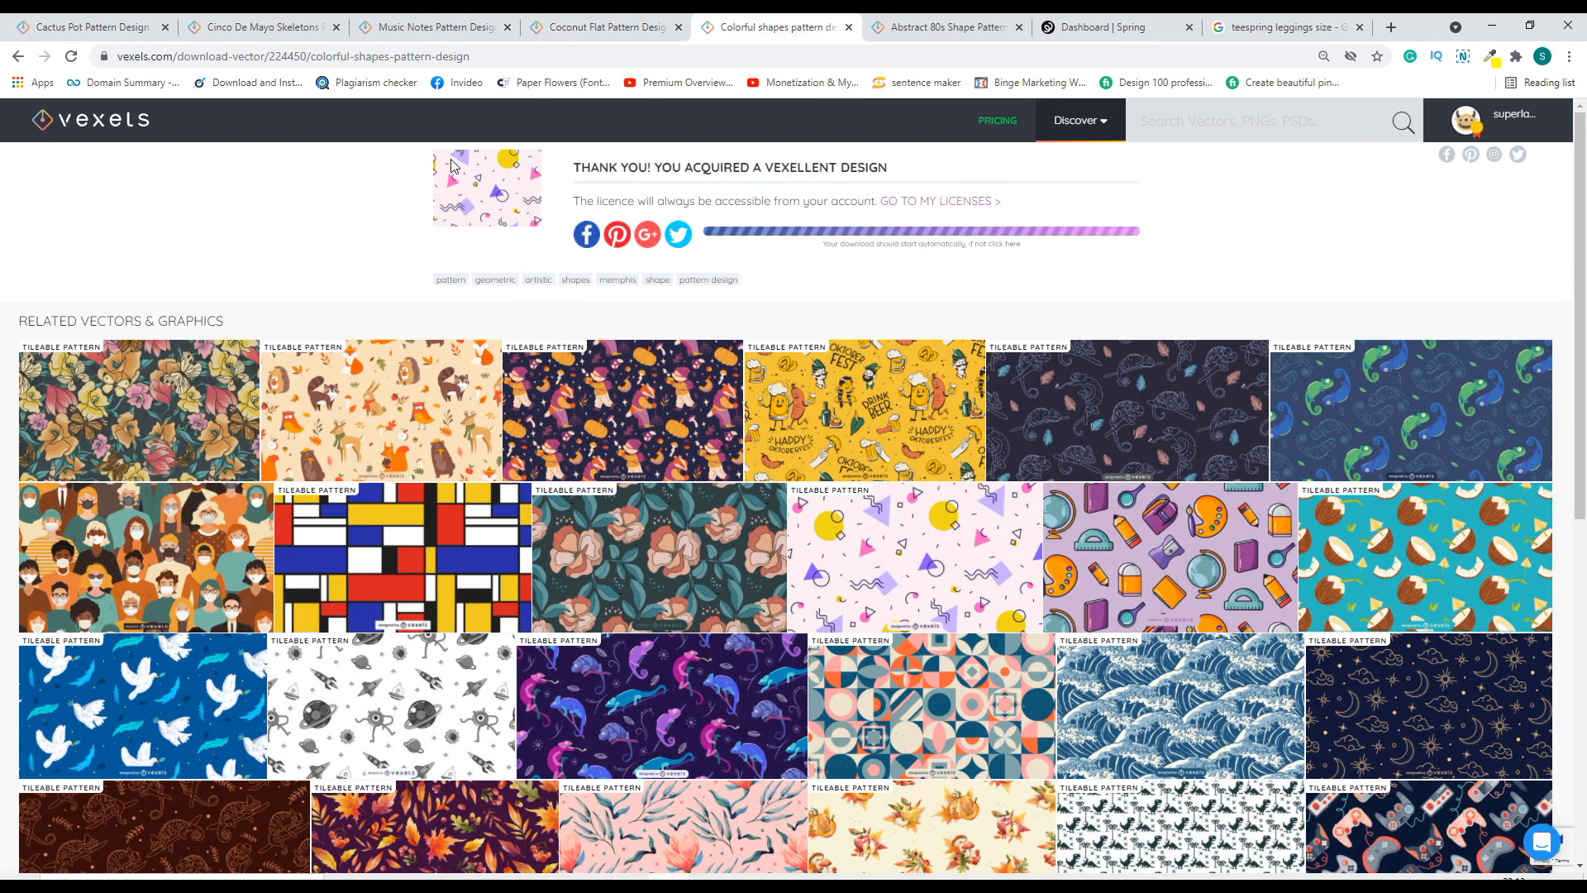